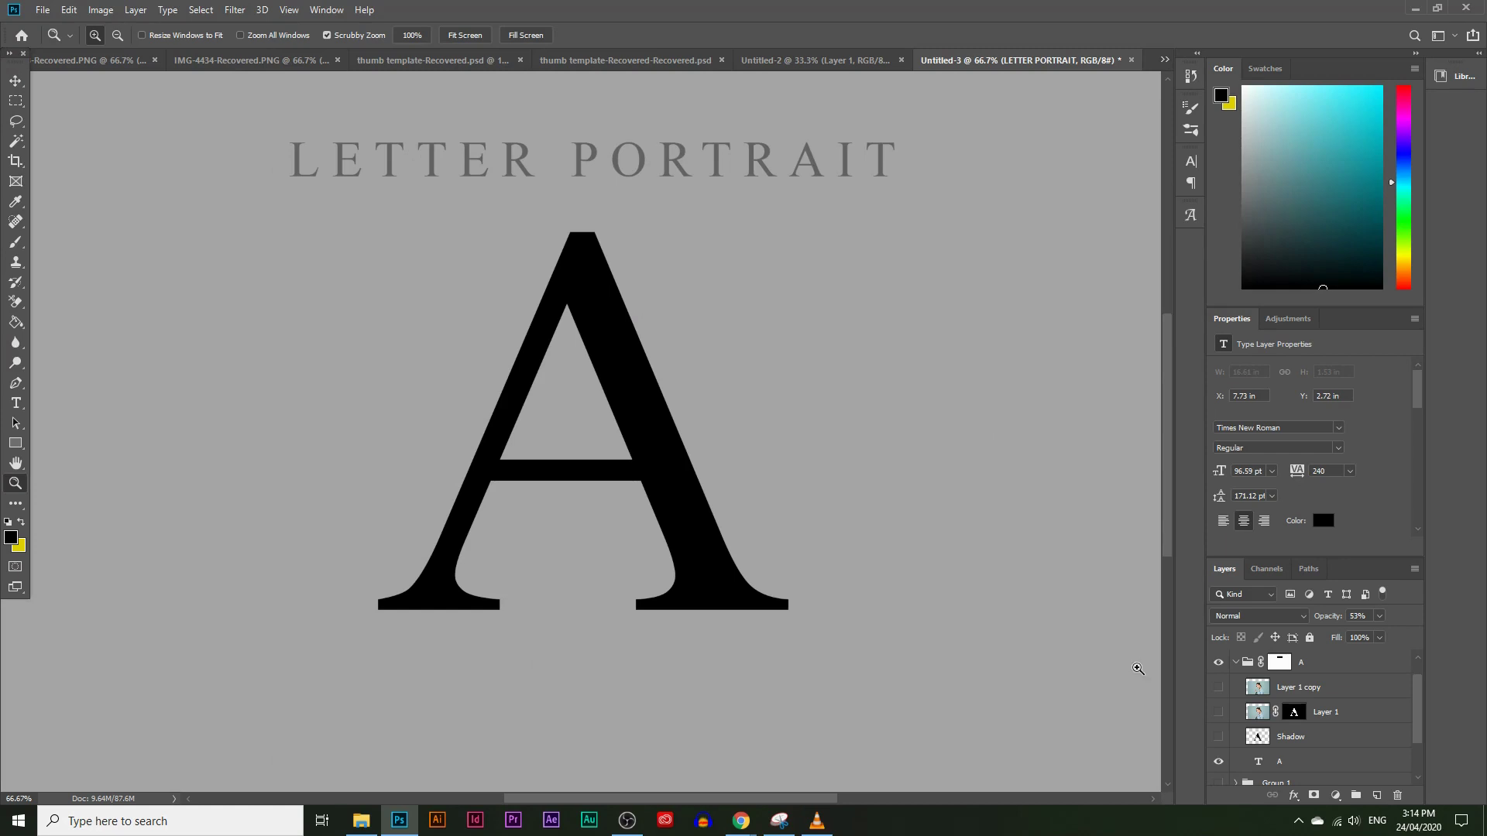
Step: Show Layer 1 and the Shadow layer in the finished letter portrait to preview the effect
{"action": "left_click", "coordinate": [1218, 718]}
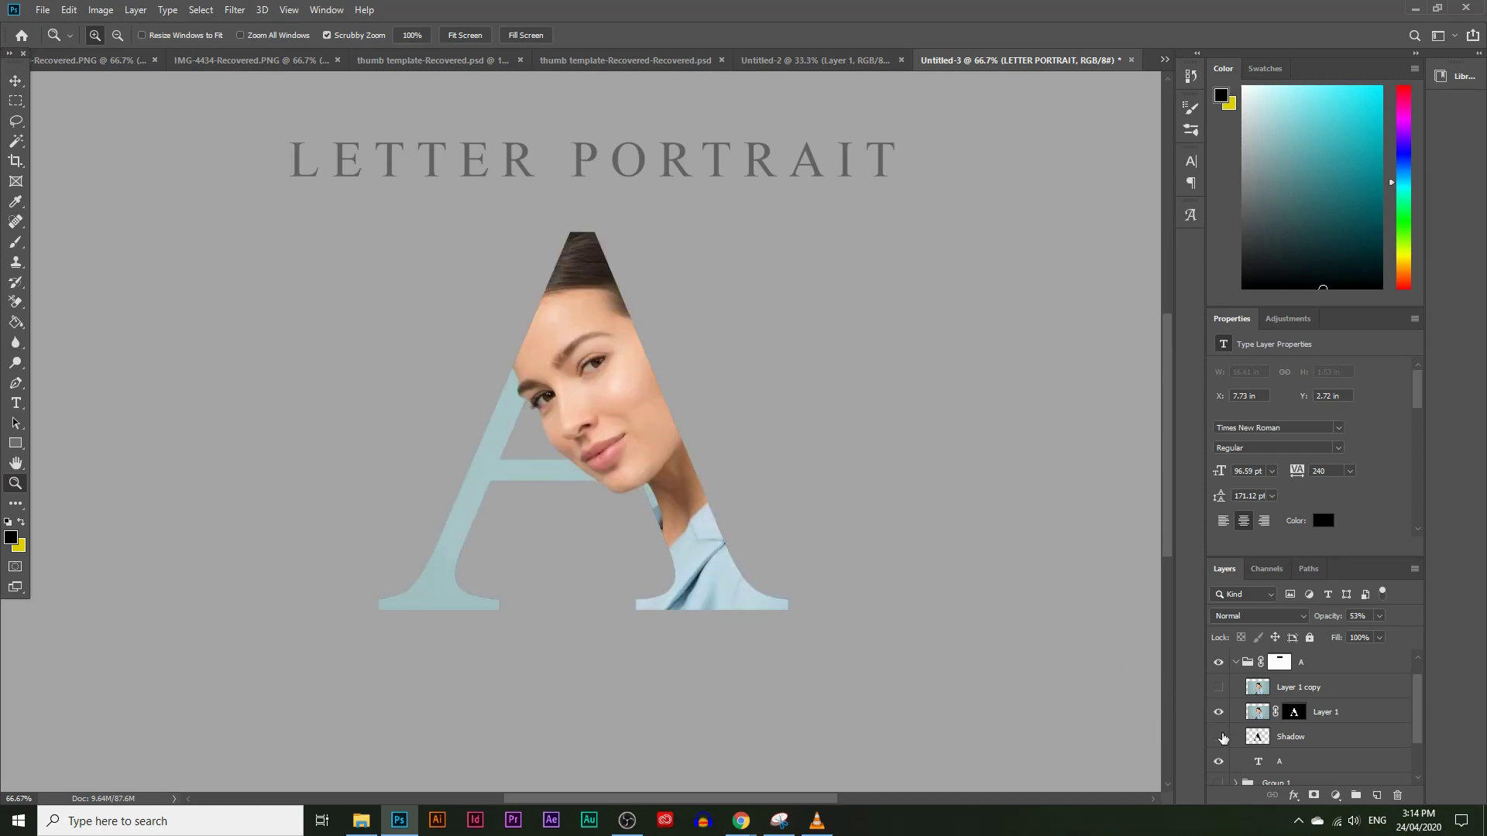
{"action": "left_click", "coordinate": [1220, 738]}
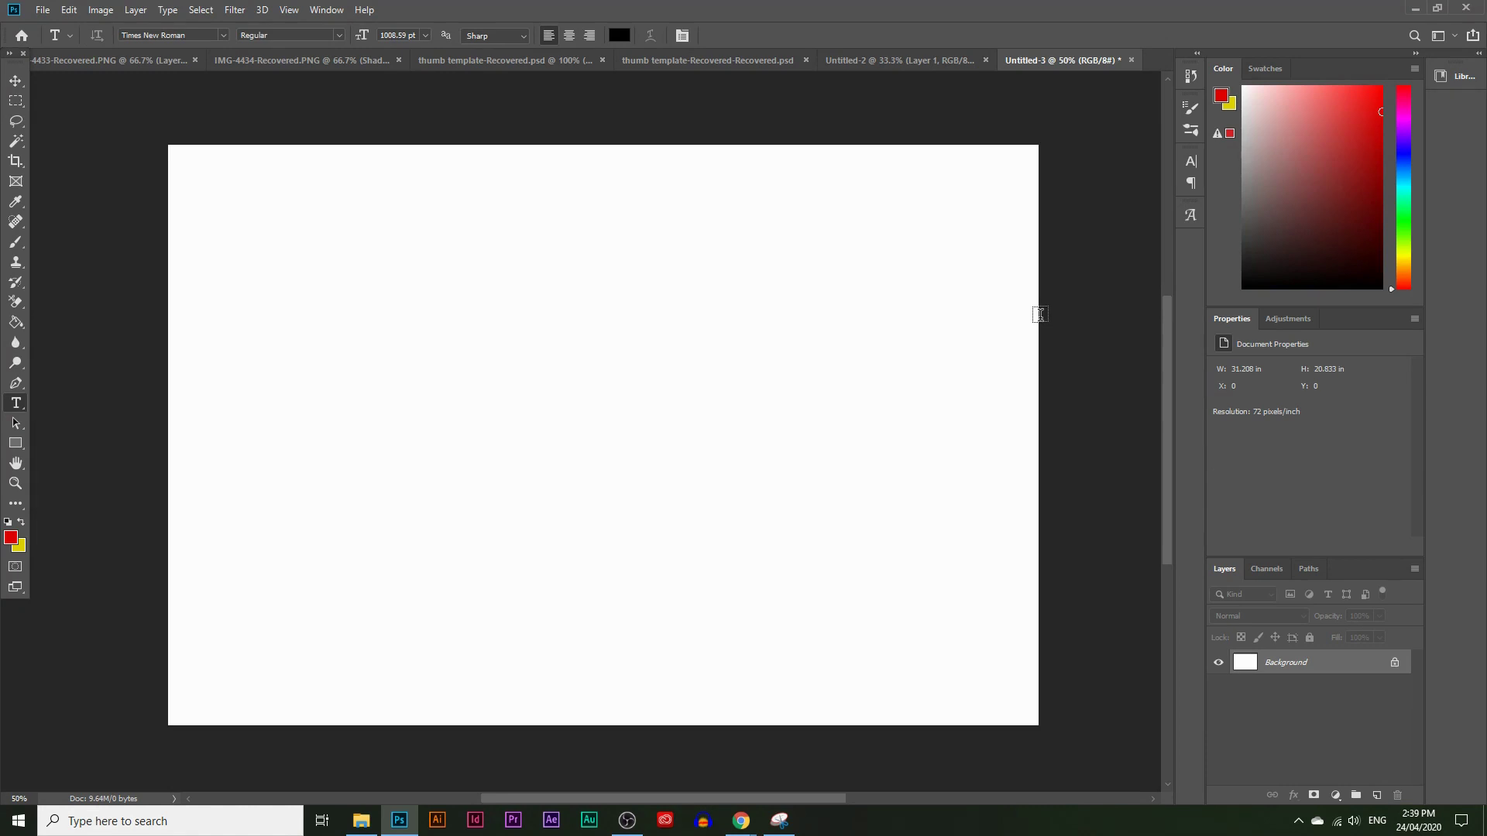
Step: Add a black capital letter A in Times New Roman and move it to the middle of the white canvas
{"action": "left_click", "coordinate": [519, 439]}
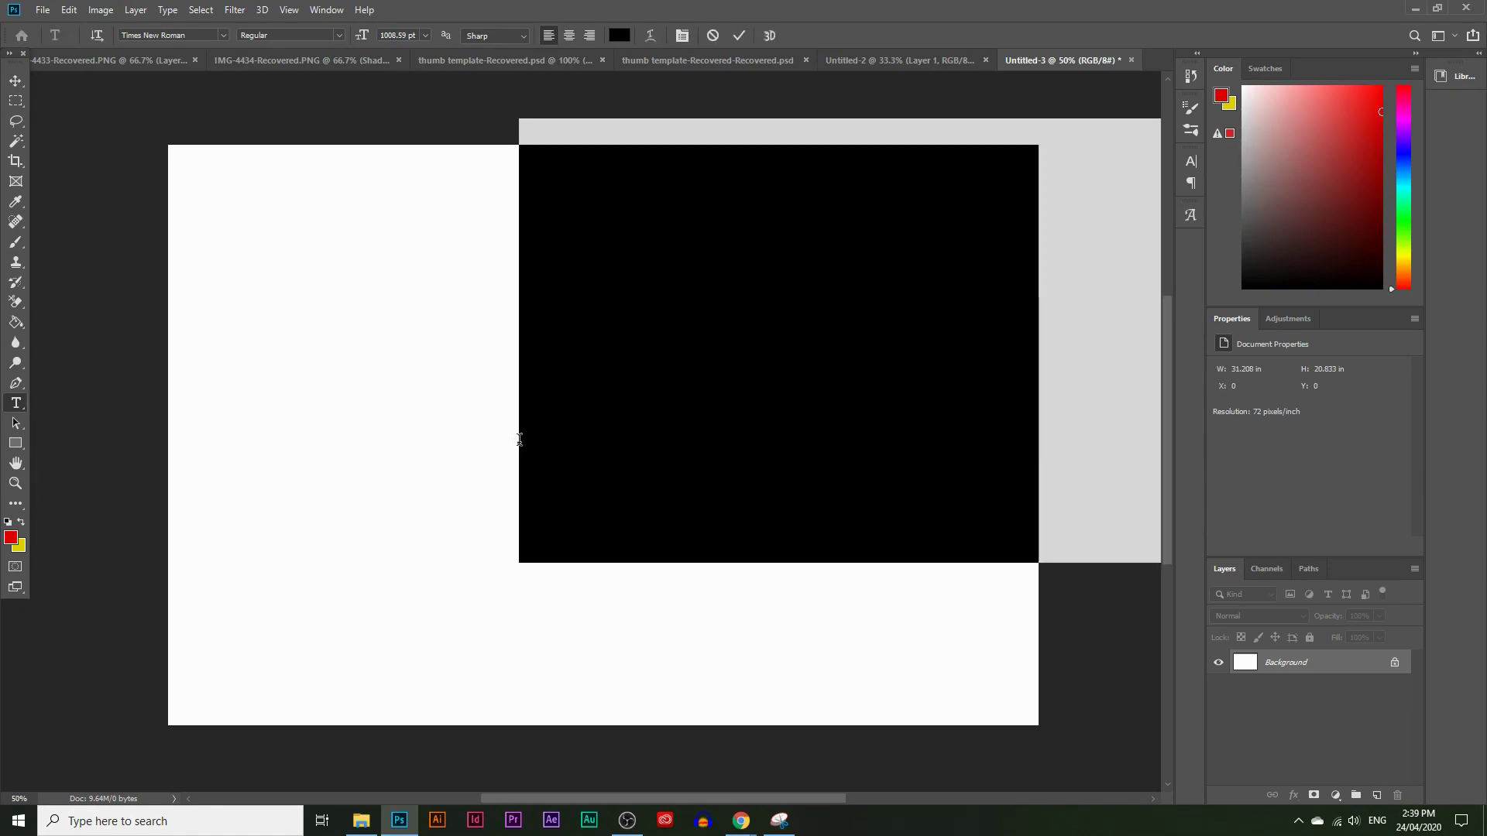
{"action": "type", "text": "a"}
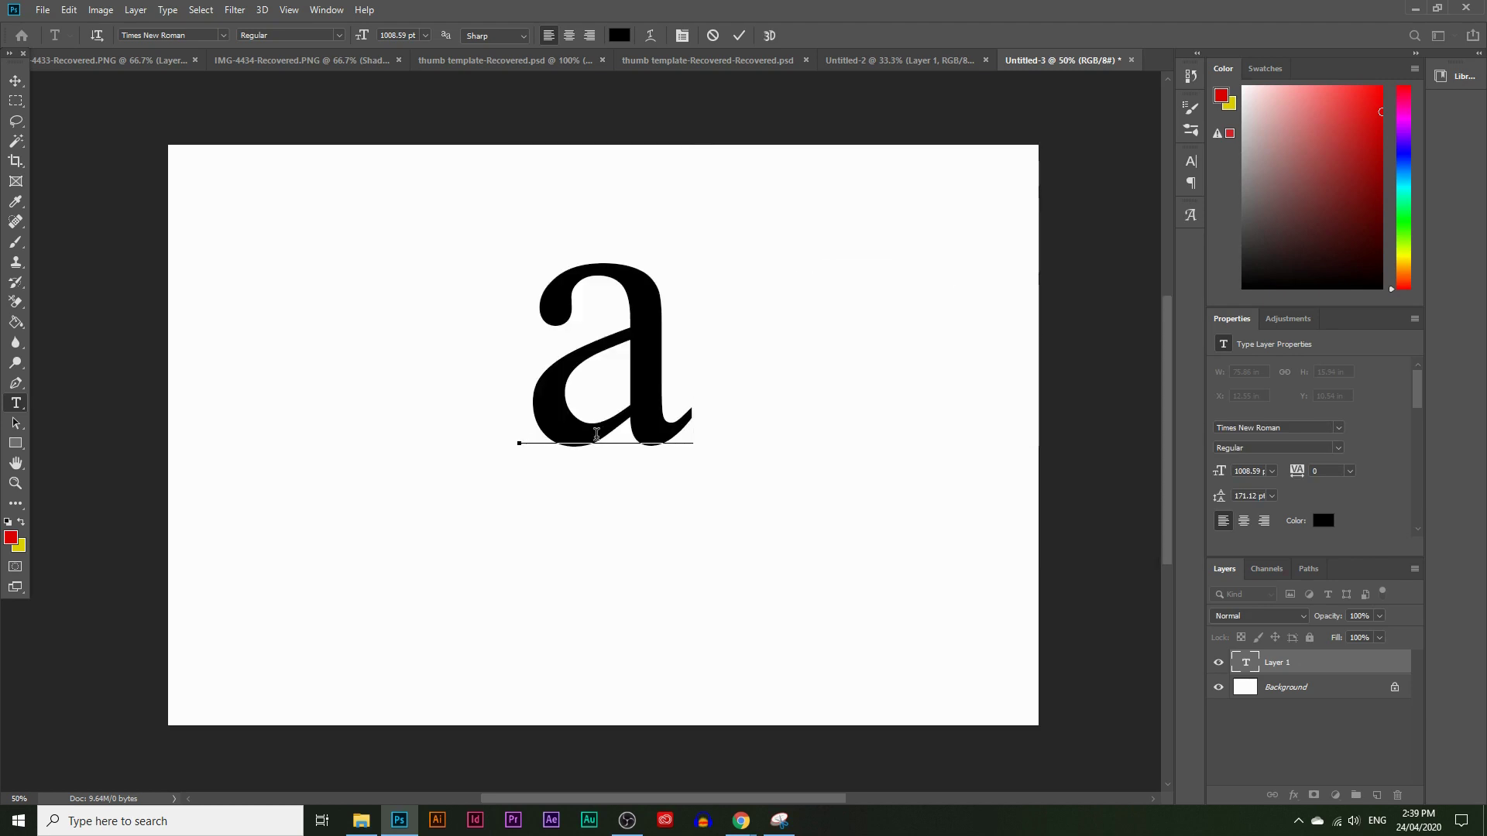
{"action": "key", "text": "BackSpace"}
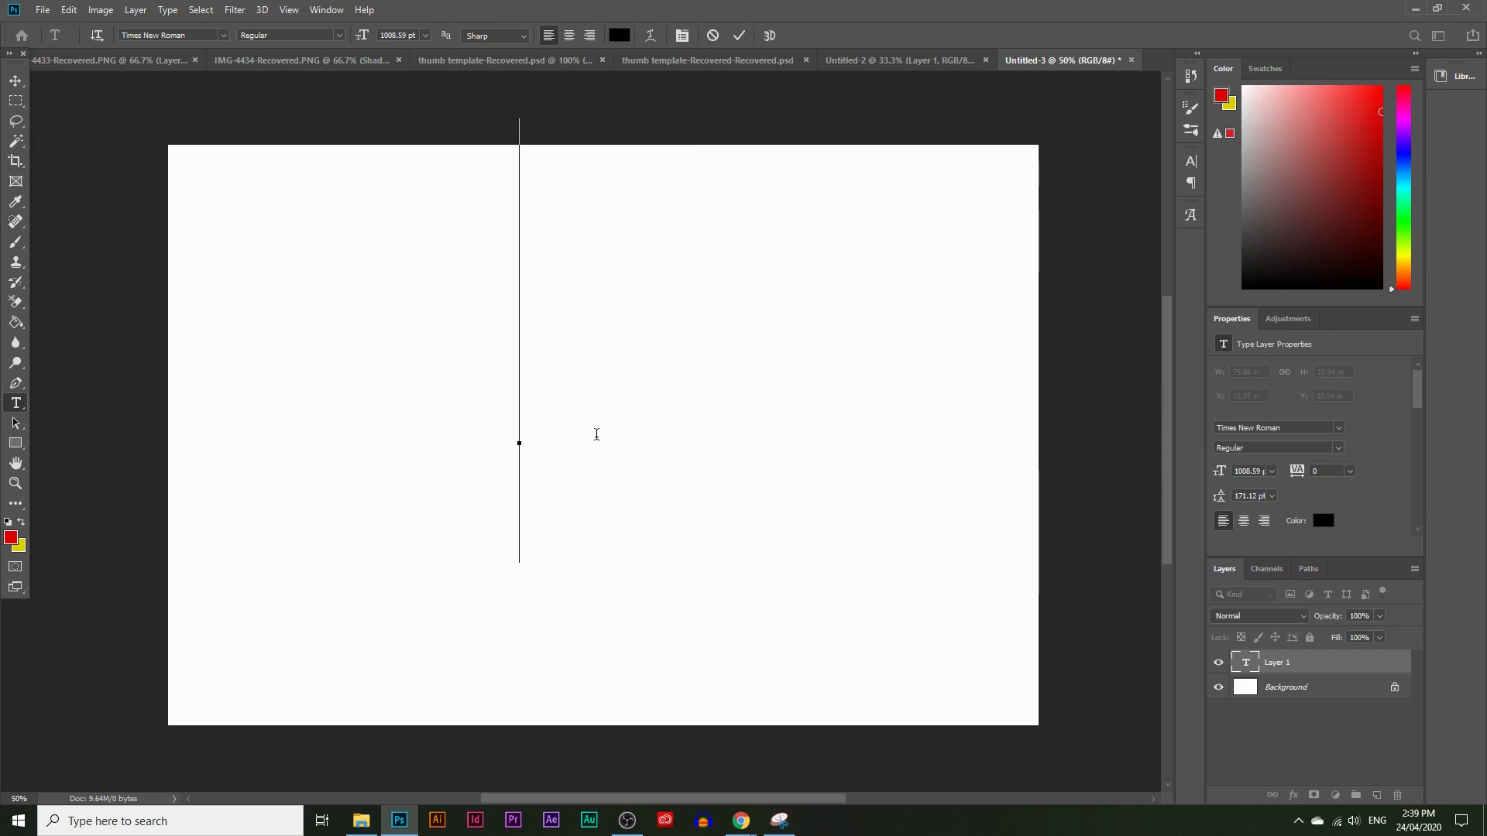
{"action": "type", "text": "A"}
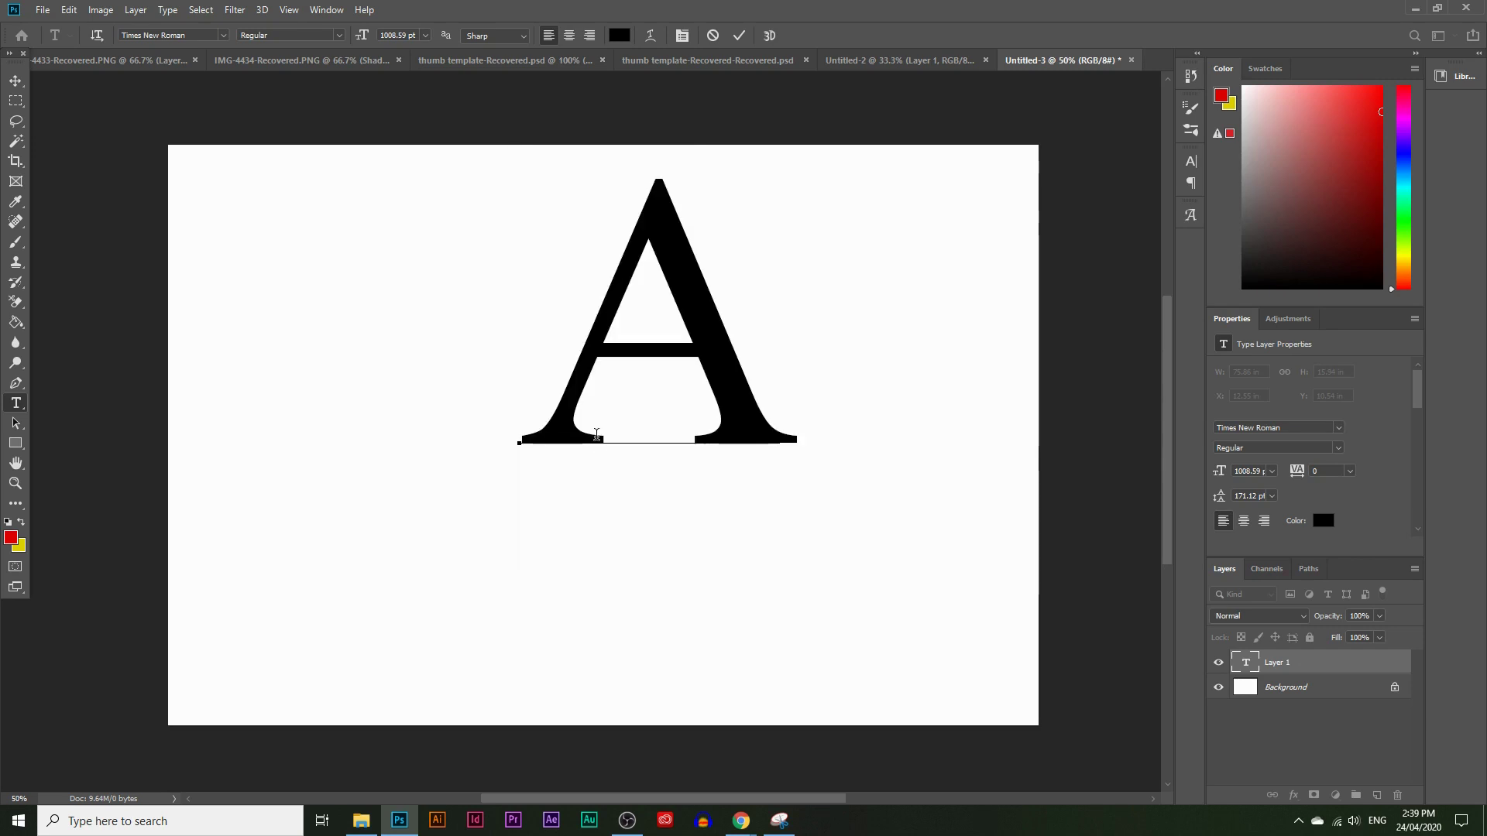
{"action": "left_click", "coordinate": [16, 80]}
{"action": "left_click_drag", "start_coordinate": [713, 283], "coordinate": [659, 376]}
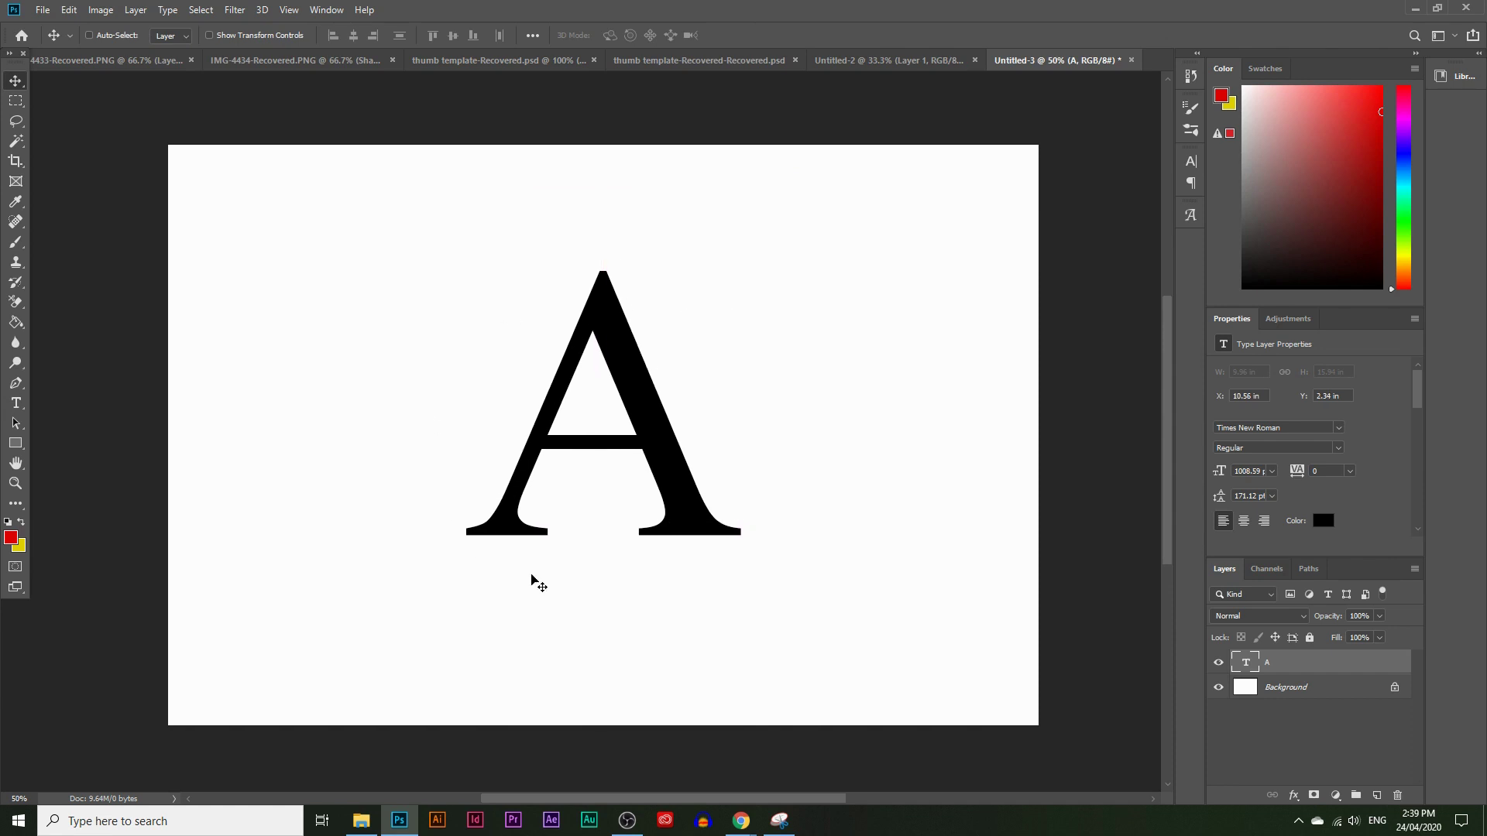
Step: Enlarge the letter A proportionally to a font size of about 1129.5 pt and recentre it on the canvas
{"action": "key", "text": "ctrl"}
{"action": "key", "text": "ctrl+t"}
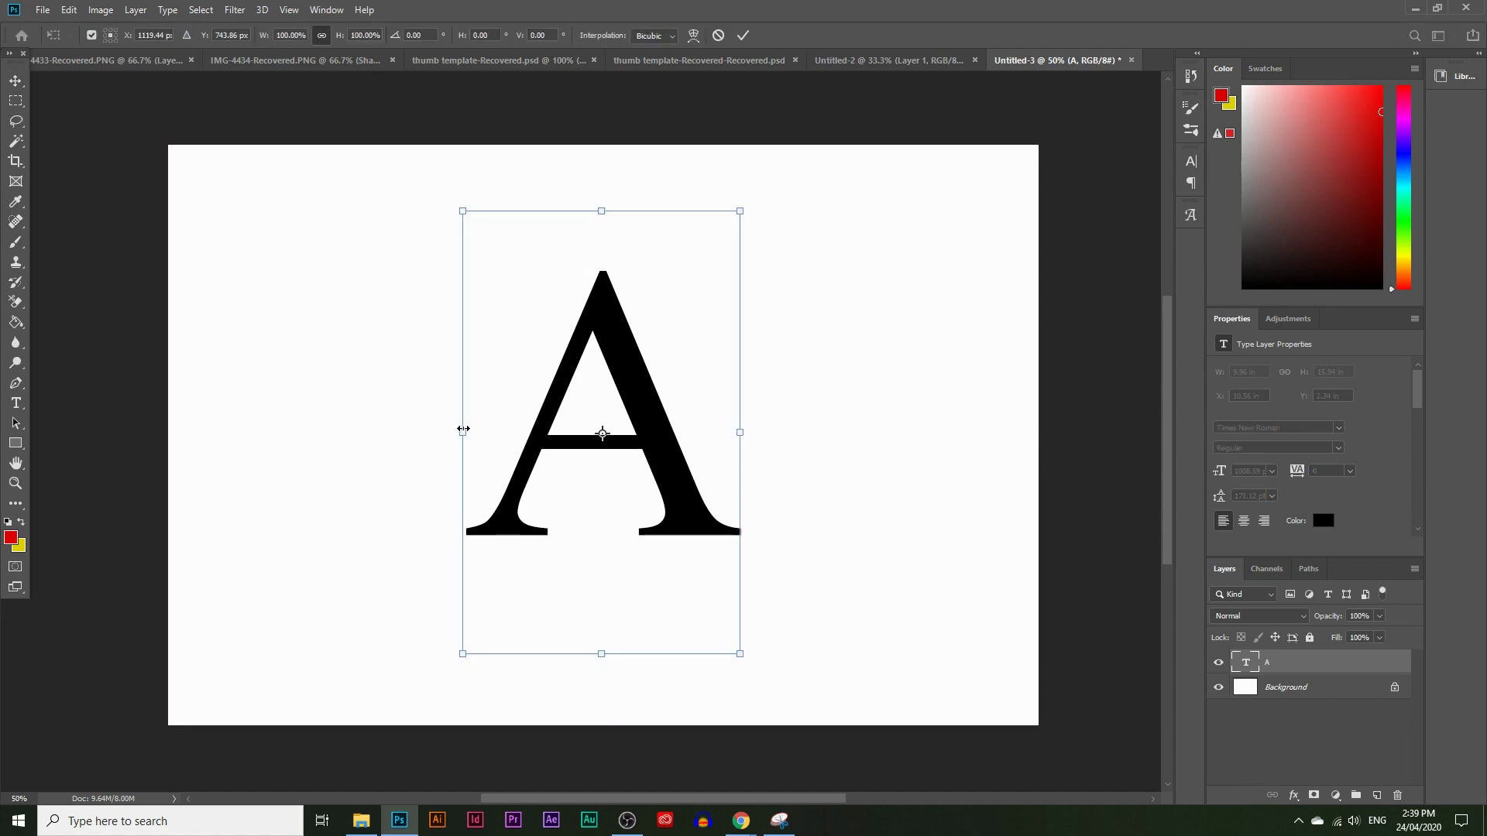
{"action": "mouse_move", "coordinate": [467, 437]}
{"action": "left_mouse_down"}
{"action": "mouse_move", "coordinate": [398, 431]}
{"action": "mouse_move", "coordinate": [442, 443]}
{"action": "left_mouse_up"}
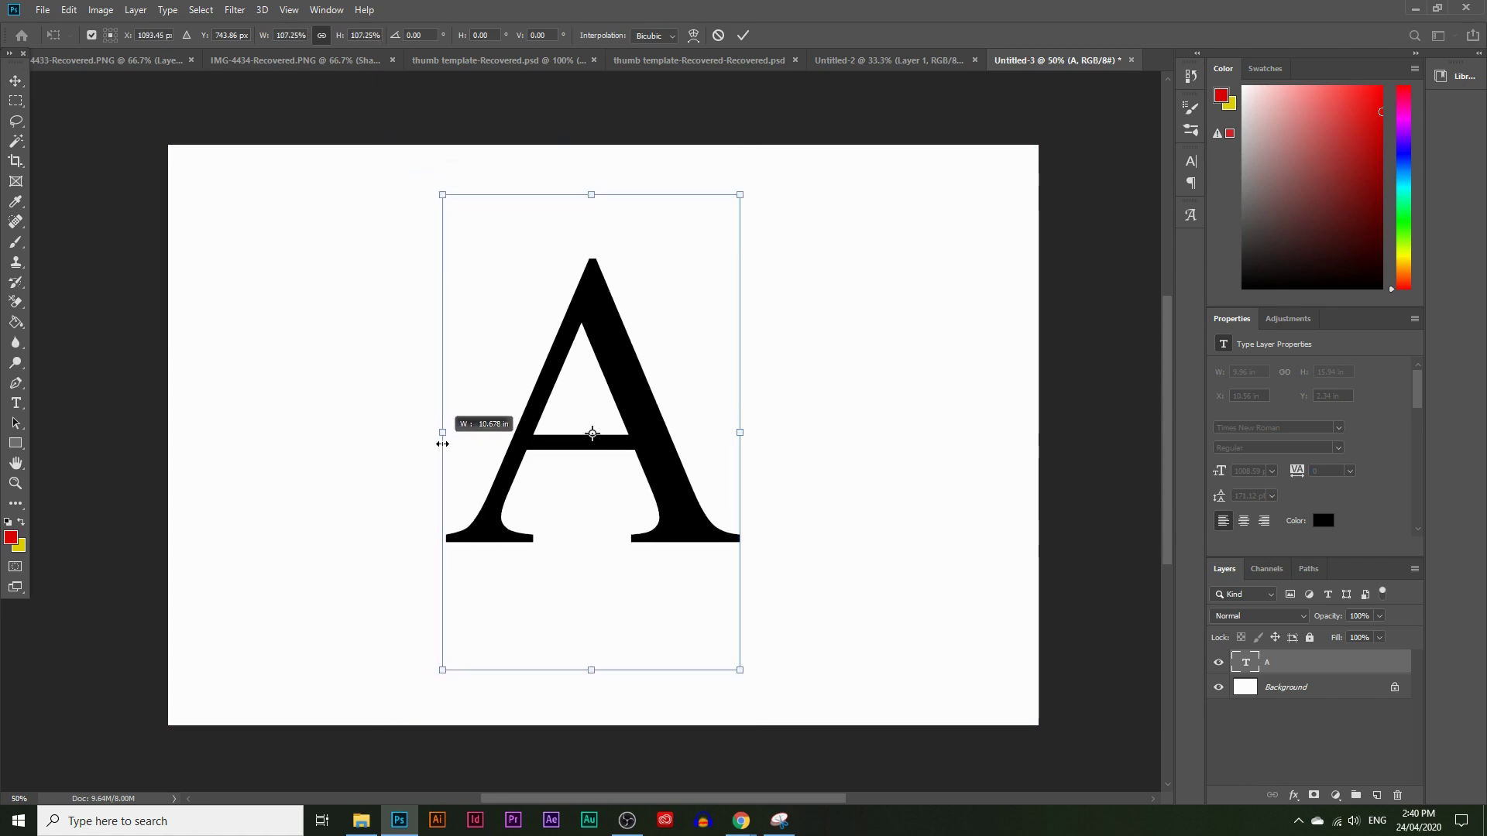
{"action": "mouse_move", "coordinate": [442, 444]}
{"action": "left_mouse_down"}
{"action": "mouse_move", "coordinate": [318, 428]}
{"action": "mouse_move", "coordinate": [499, 436]}
{"action": "mouse_move", "coordinate": [356, 431]}
{"action": "mouse_move", "coordinate": [500, 435]}
{"action": "mouse_move", "coordinate": [372, 435]}
{"action": "mouse_move", "coordinate": [429, 434]}
{"action": "left_mouse_up"}
{"action": "left_click_drag", "start_coordinate": [534, 358], "coordinate": [552, 360]}
{"action": "key", "text": "Return"}
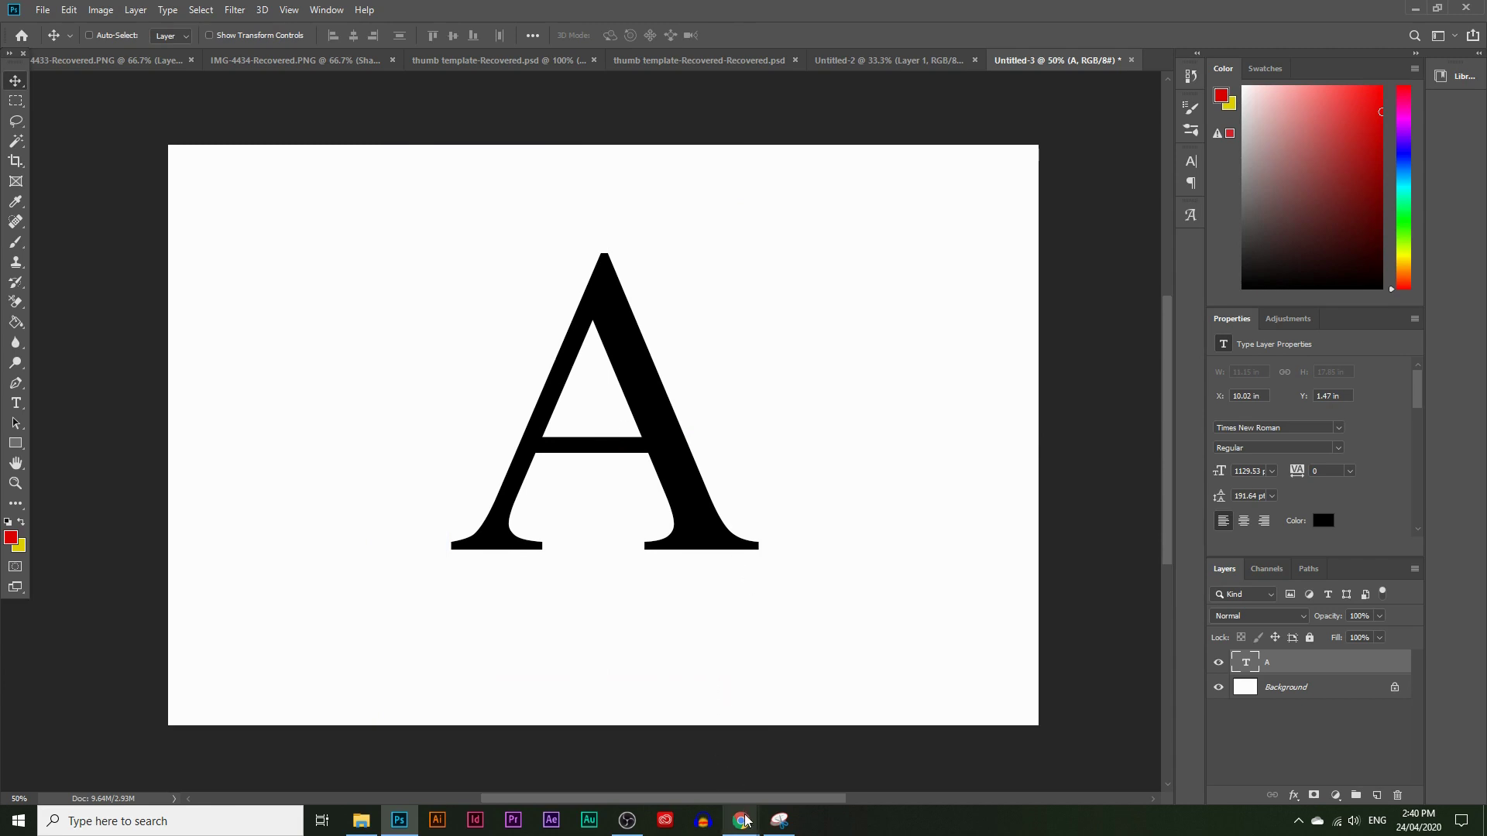
Step: Switch to Chrome, copy the Pexels photo of the woman in the light blue jacket, and return to Photoshop
{"action": "mouse_move", "coordinate": [745, 821]}
{"action": "left_click", "coordinate": [689, 742]}
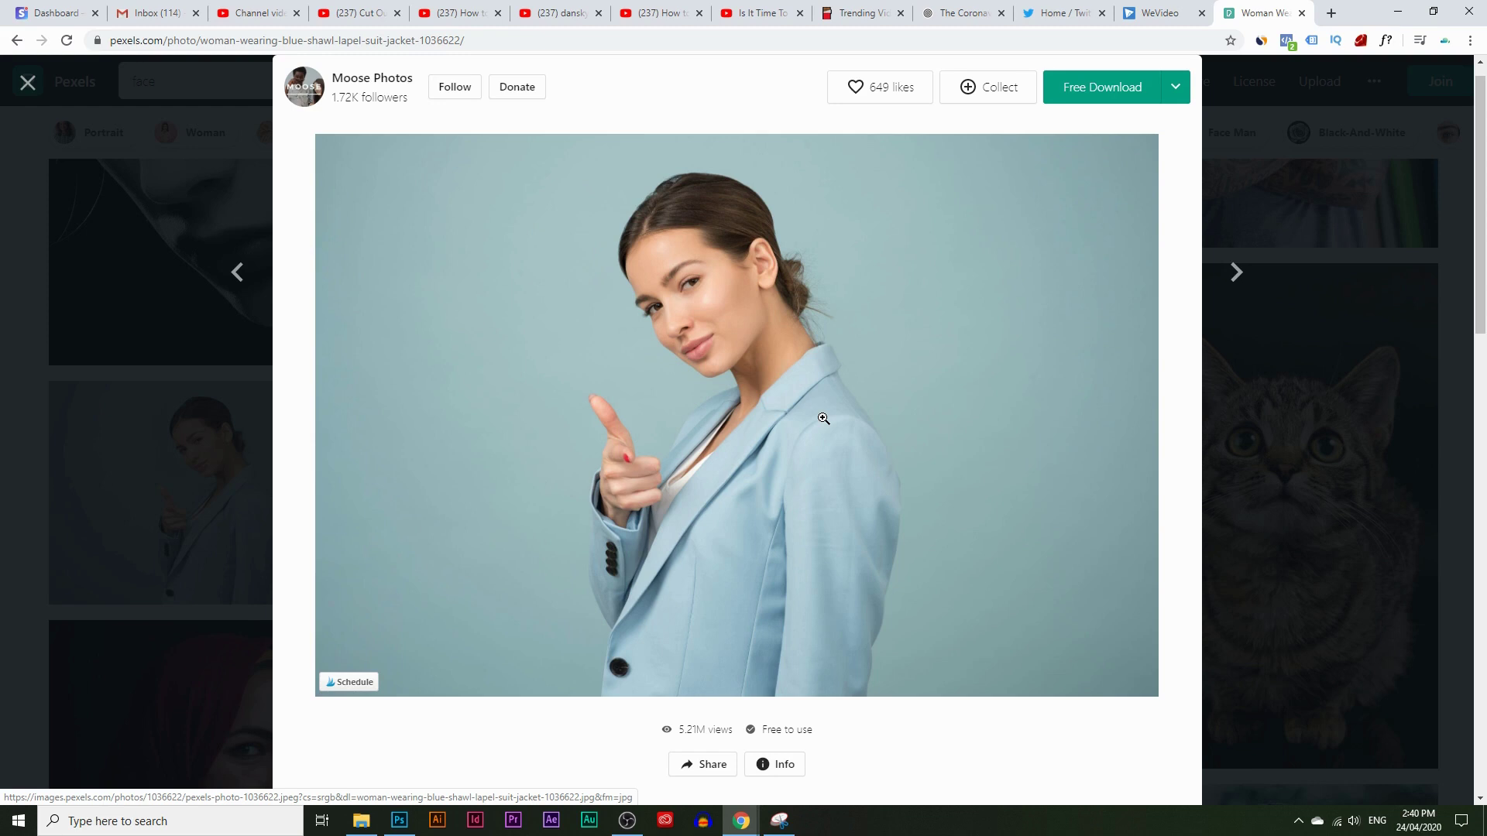
{"action": "right_click", "coordinate": [765, 406]}
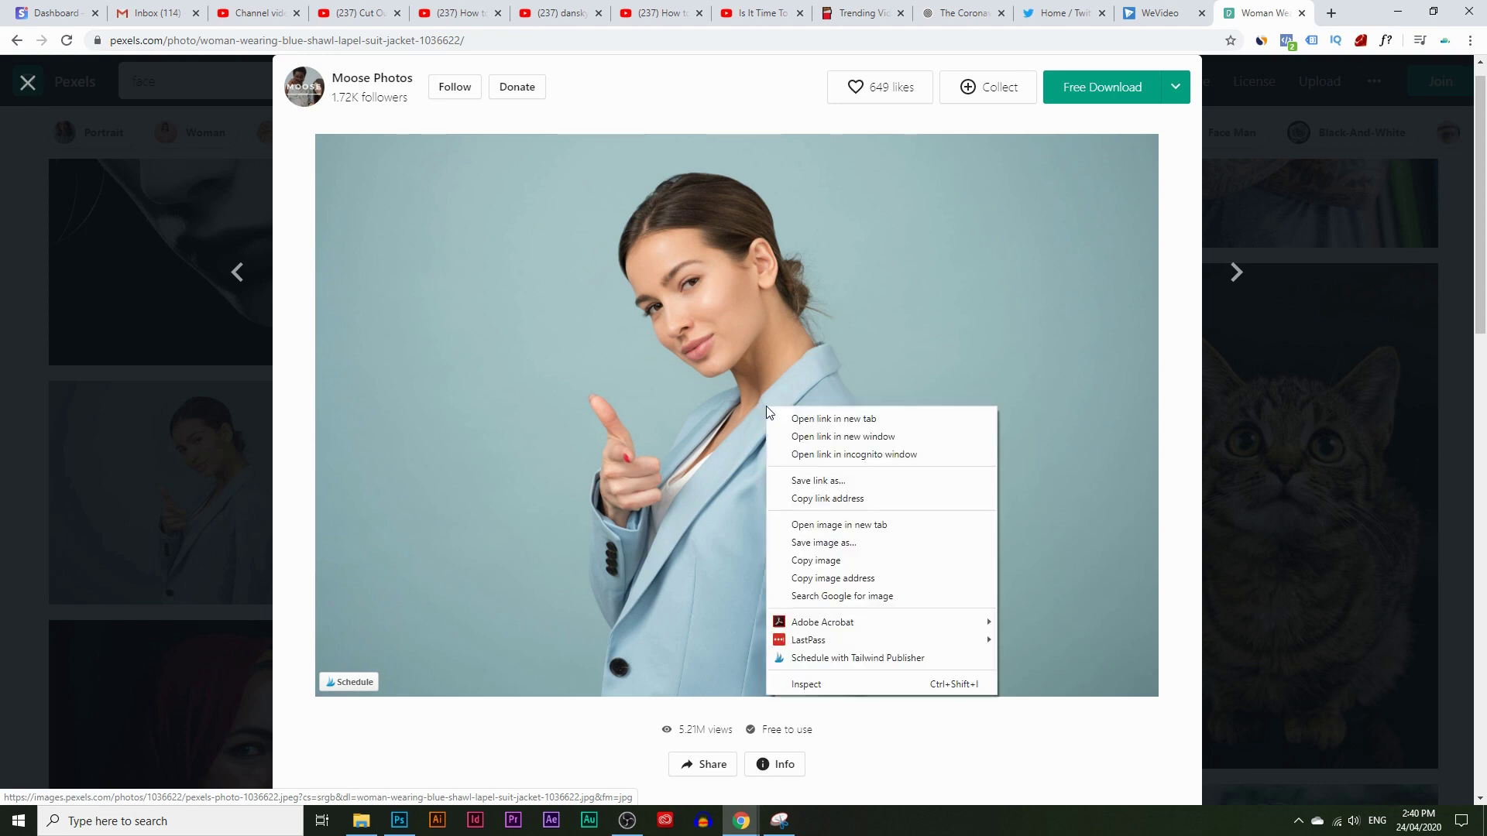
{"action": "left_click", "coordinate": [884, 568]}
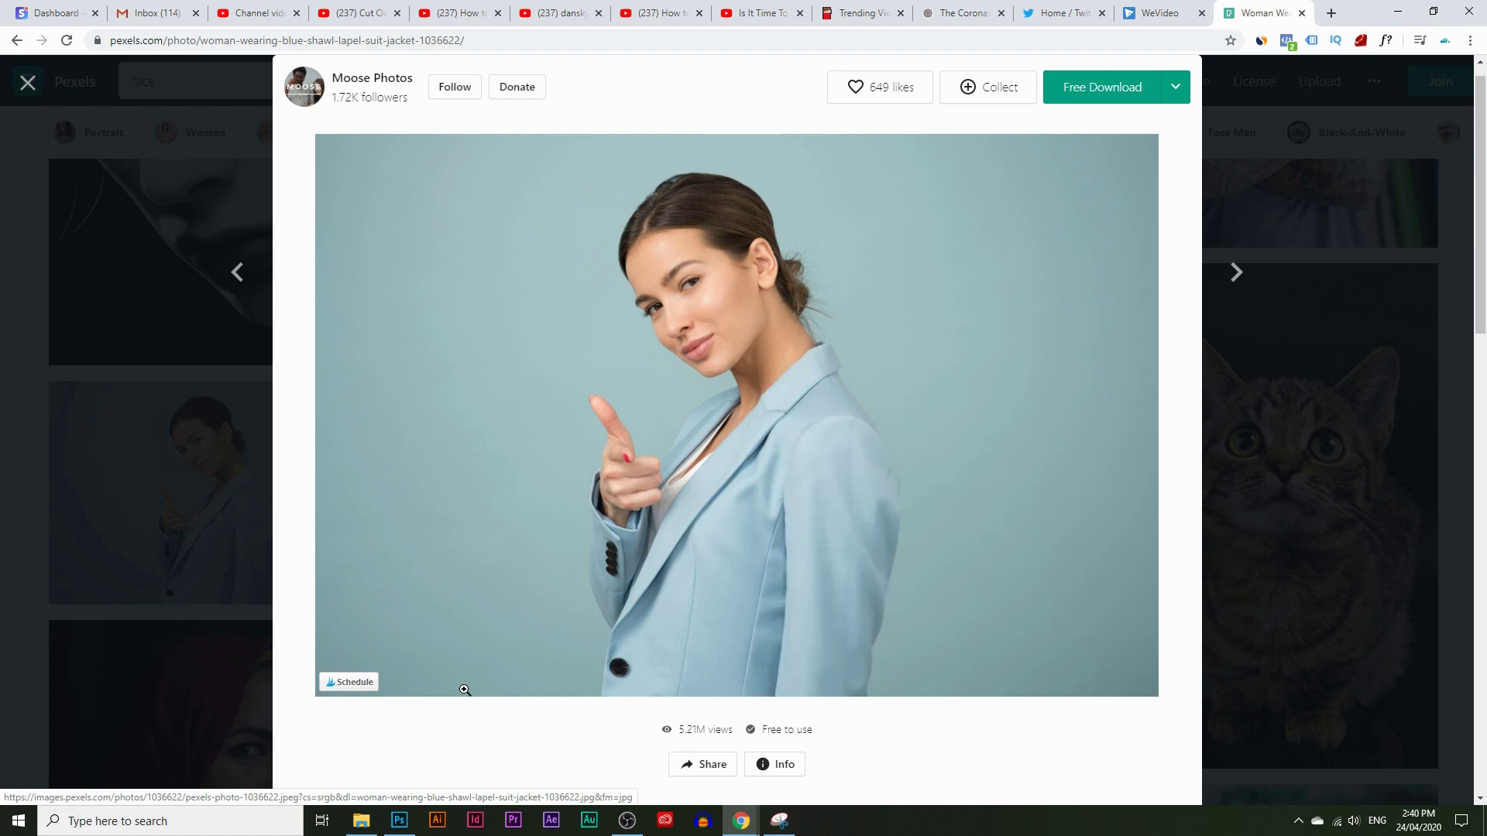
{"action": "key", "text": "alt+Tab"}
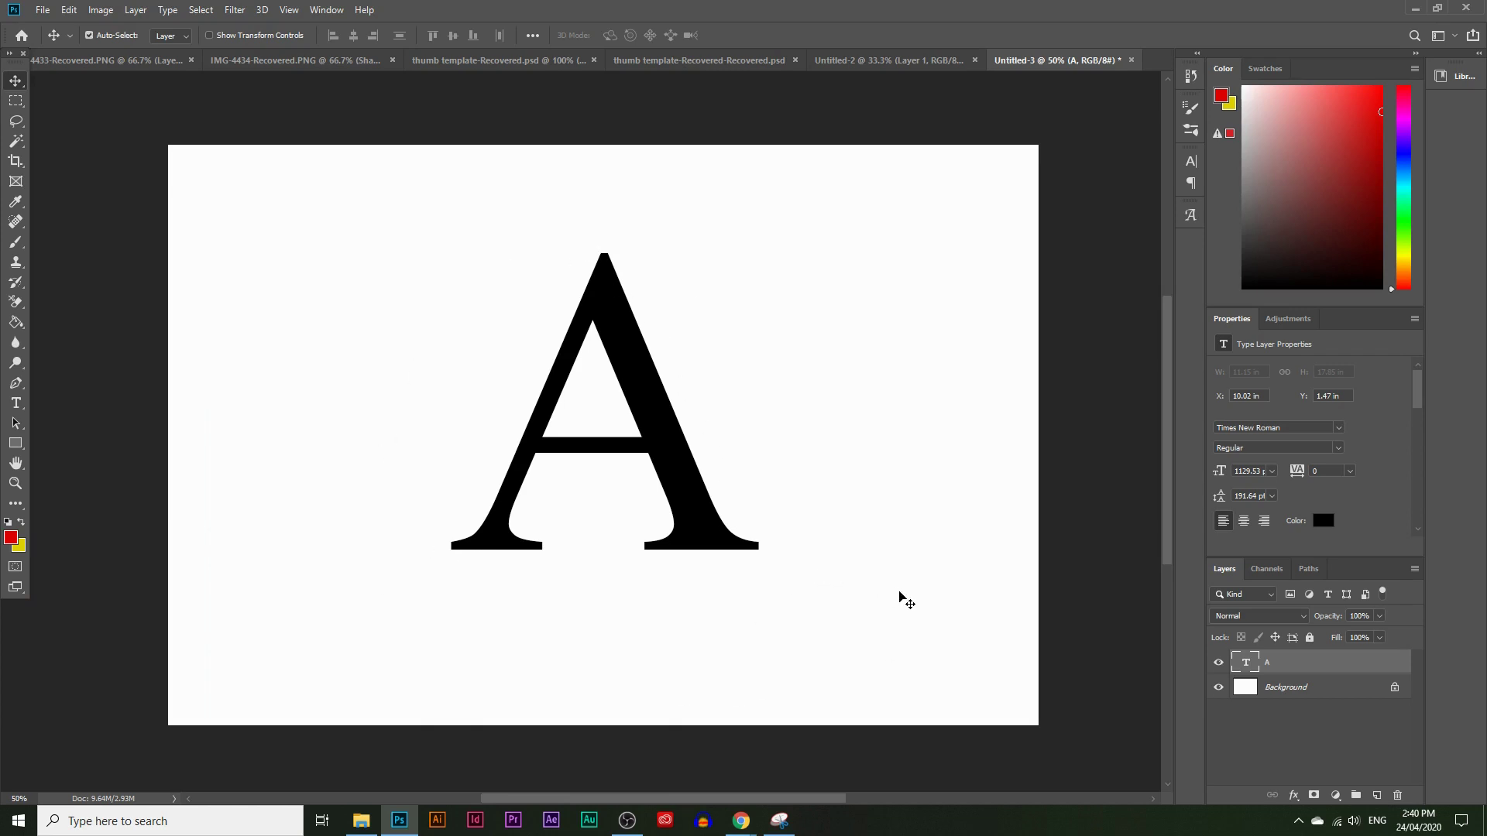
Step: Load the letter A's outline as a selection and insert the copied photo inside it with Paste Into
{"action": "left_click", "coordinate": [1247, 668], "text": "ctrl"}
{"action": "left_click", "coordinate": [326, 9]}
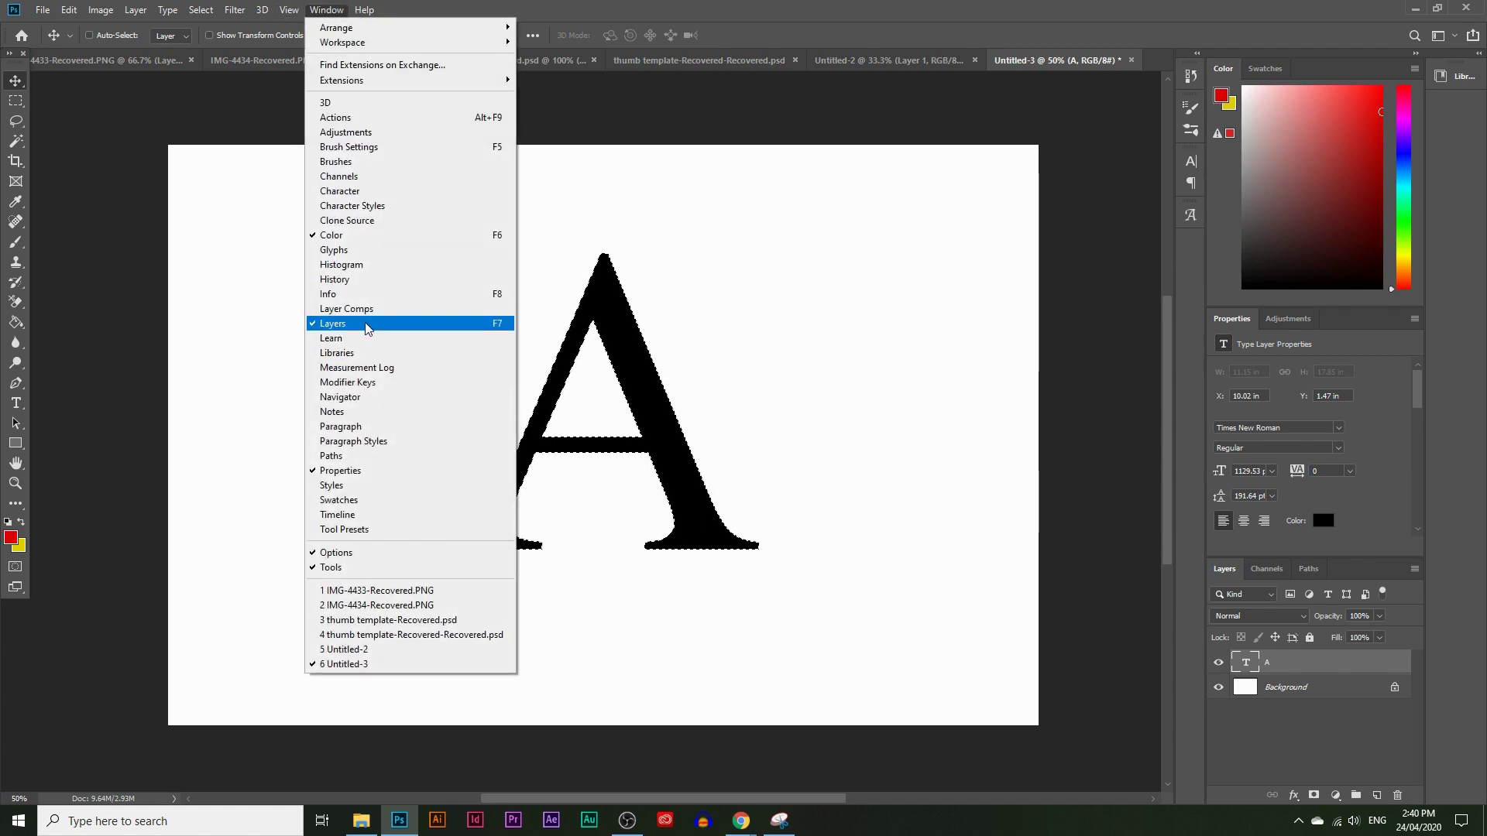
{"action": "left_click", "coordinate": [9, 122]}
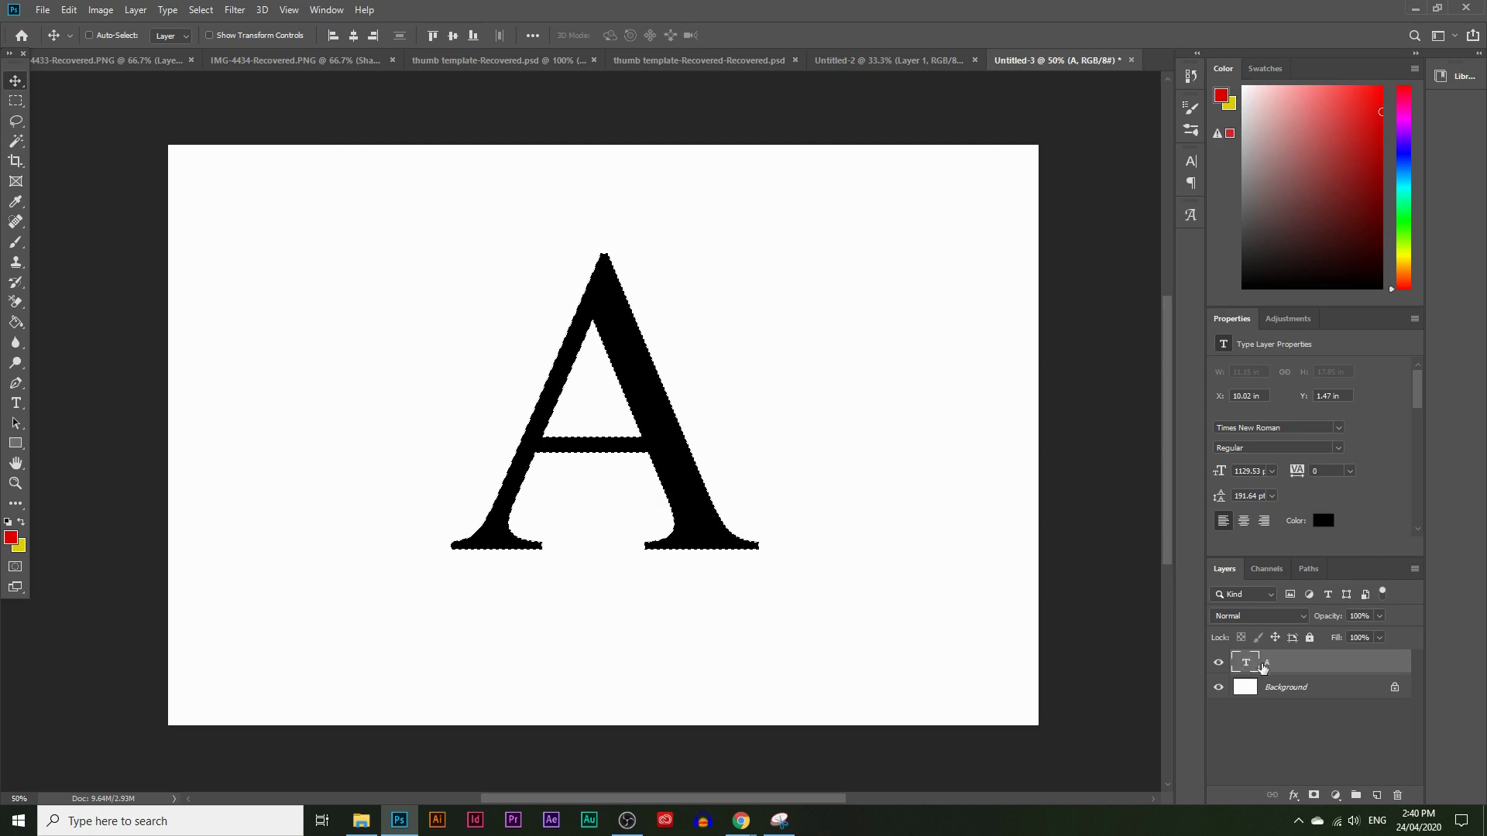
{"action": "key", "text": "ctrl"}
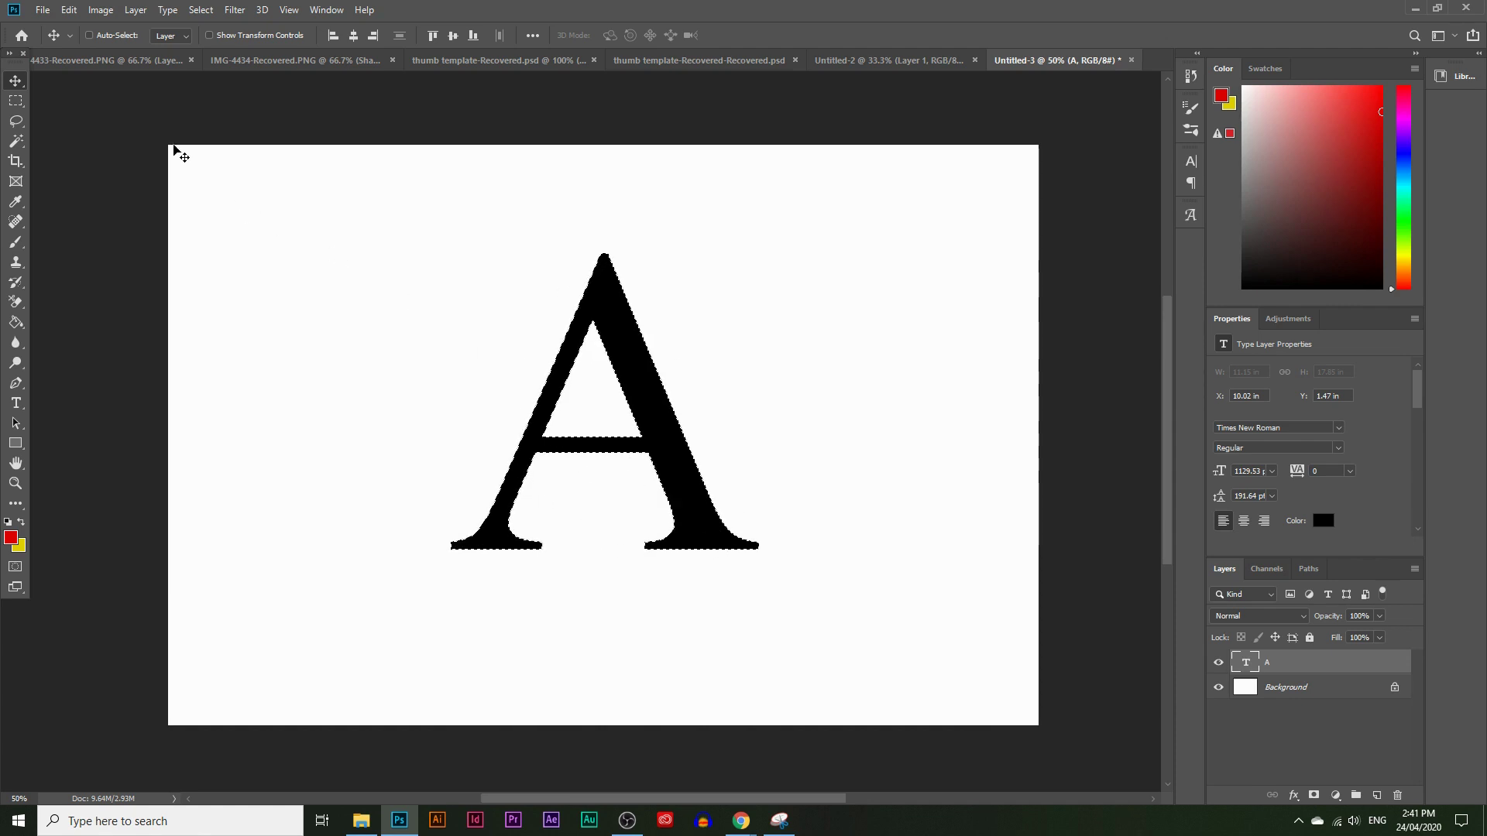
{"action": "left_click", "coordinate": [69, 9]}
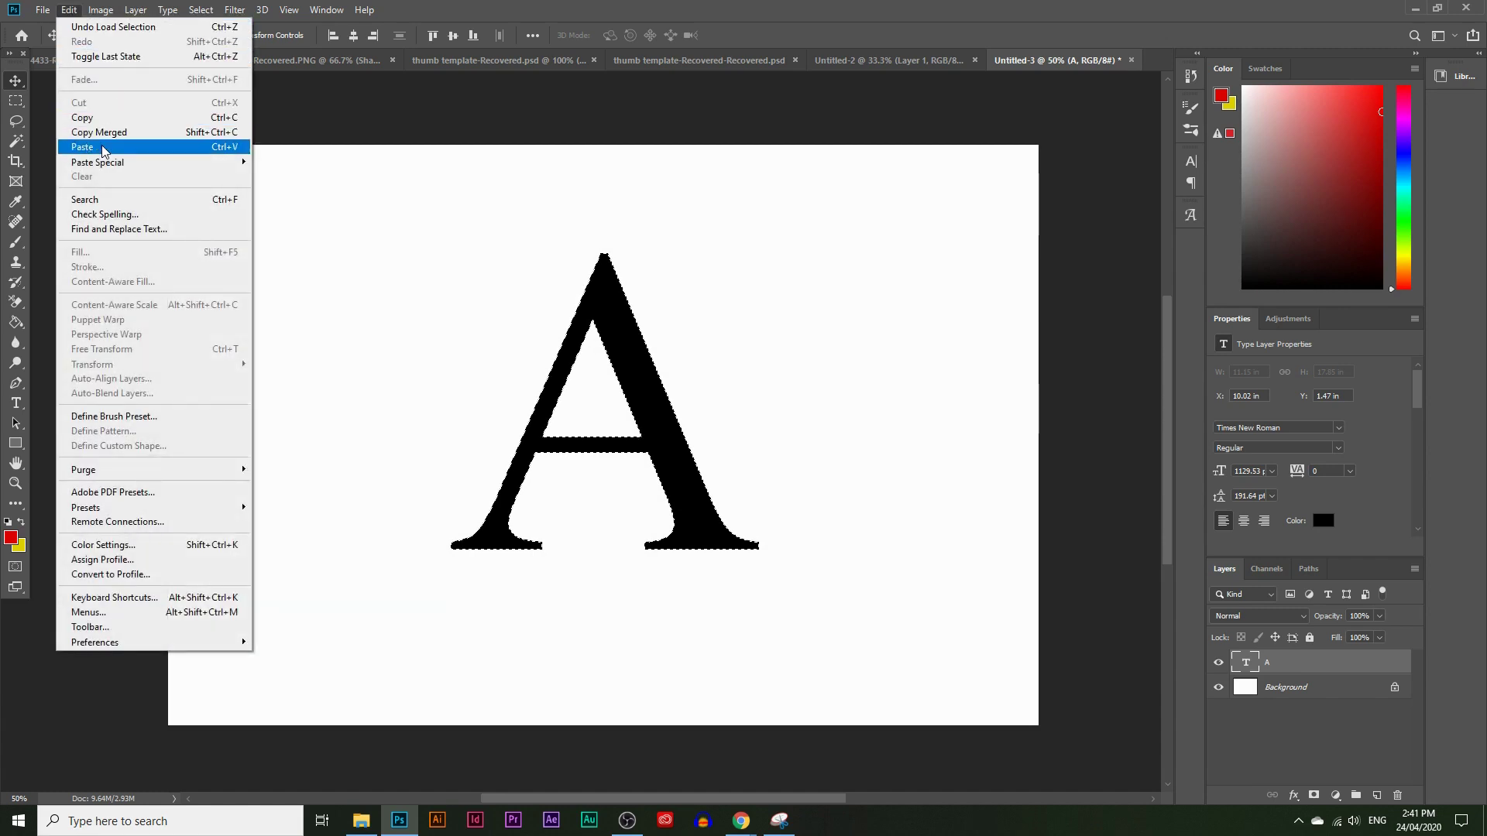
{"action": "mouse_move", "coordinate": [102, 164]}
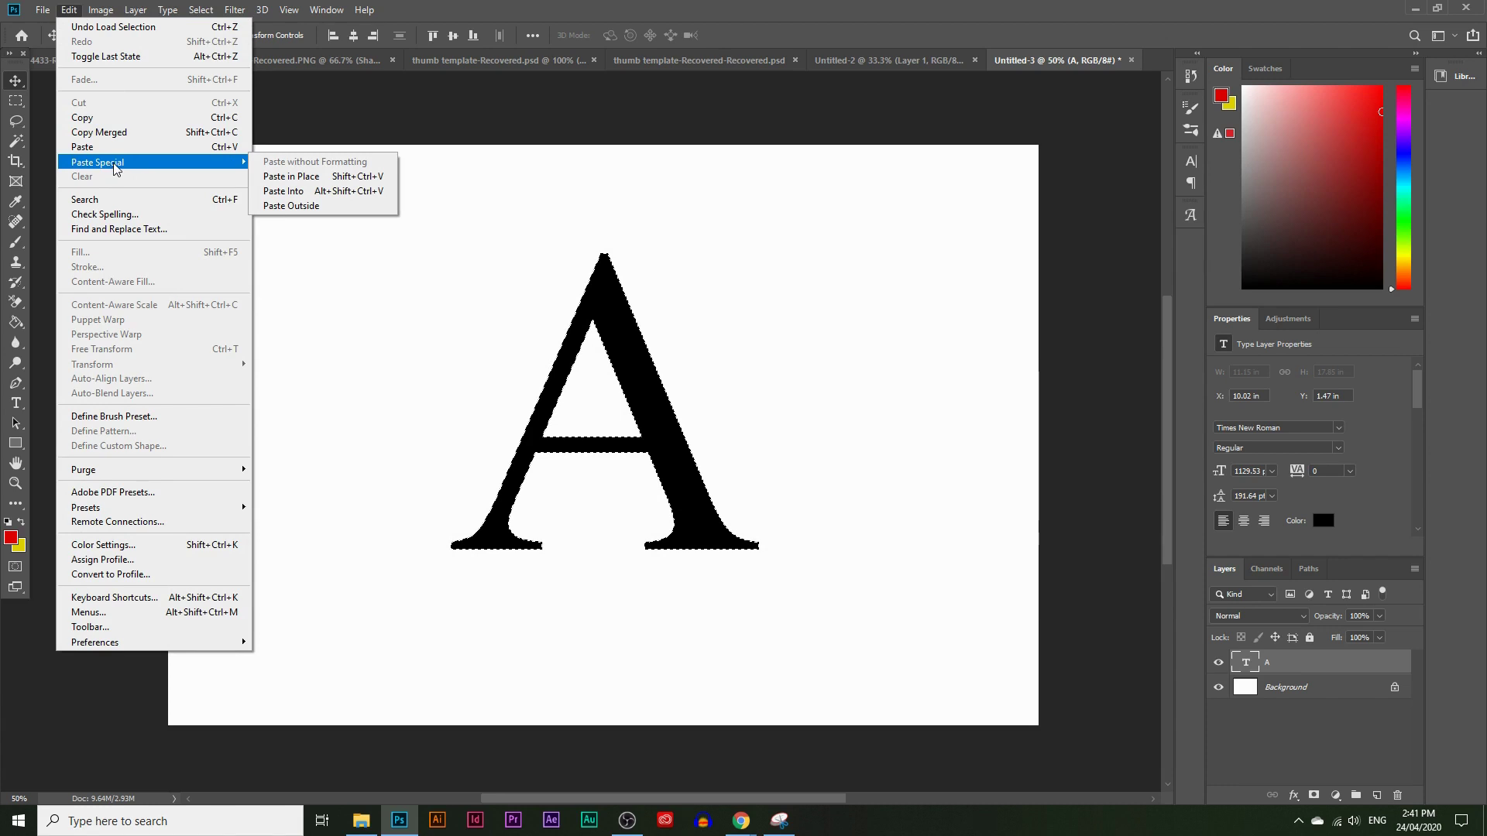
{"action": "left_click", "coordinate": [284, 191]}
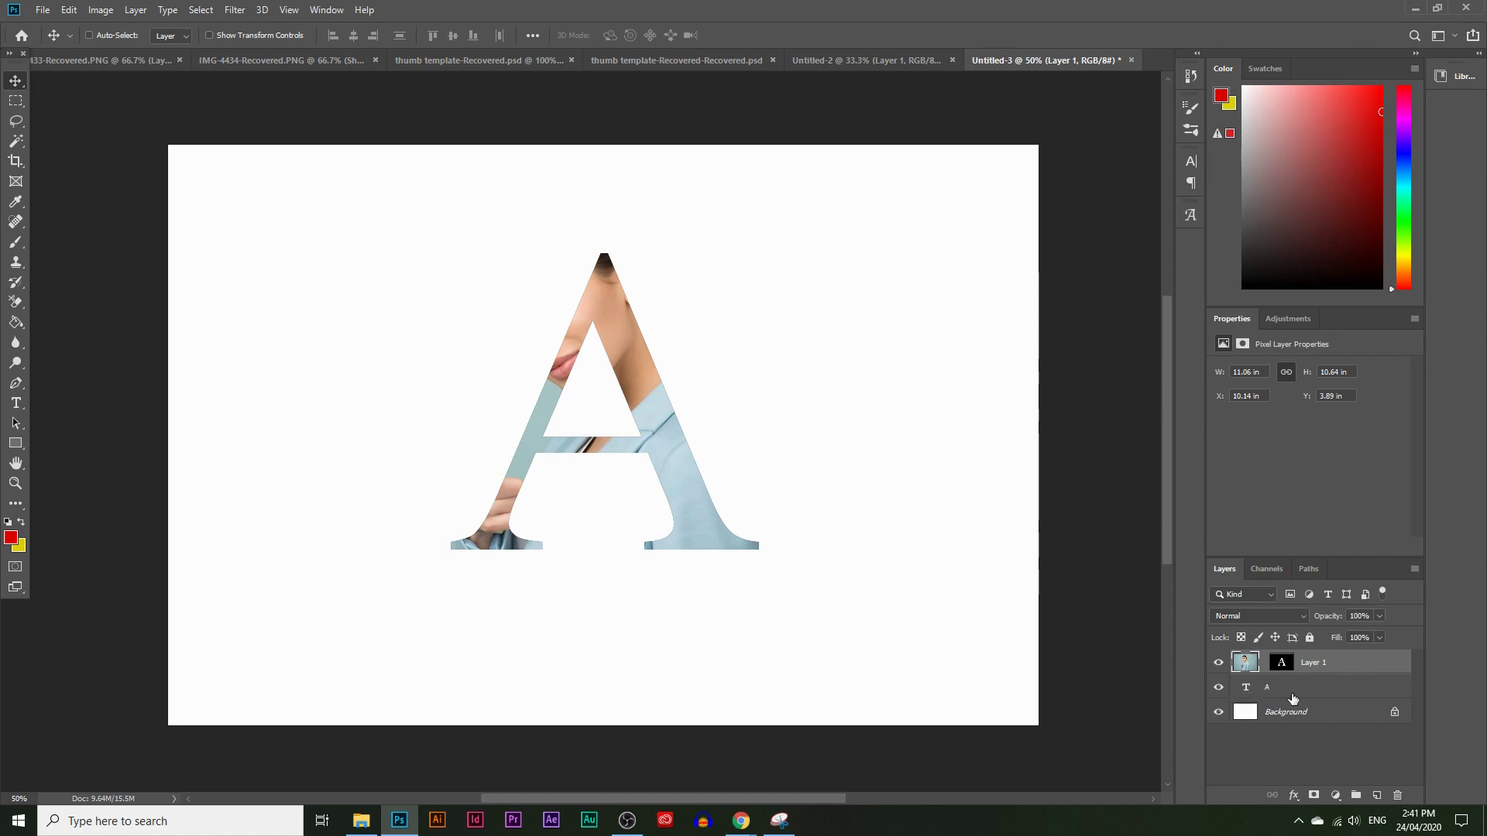
Step: Hide the A text layer and make Layer 1's layer mask active
{"action": "left_click", "coordinate": [1218, 689]}
{"action": "left_click", "coordinate": [1288, 670]}
{"action": "left_click", "coordinate": [1238, 663]}
{"action": "left_click", "coordinate": [1285, 667]}
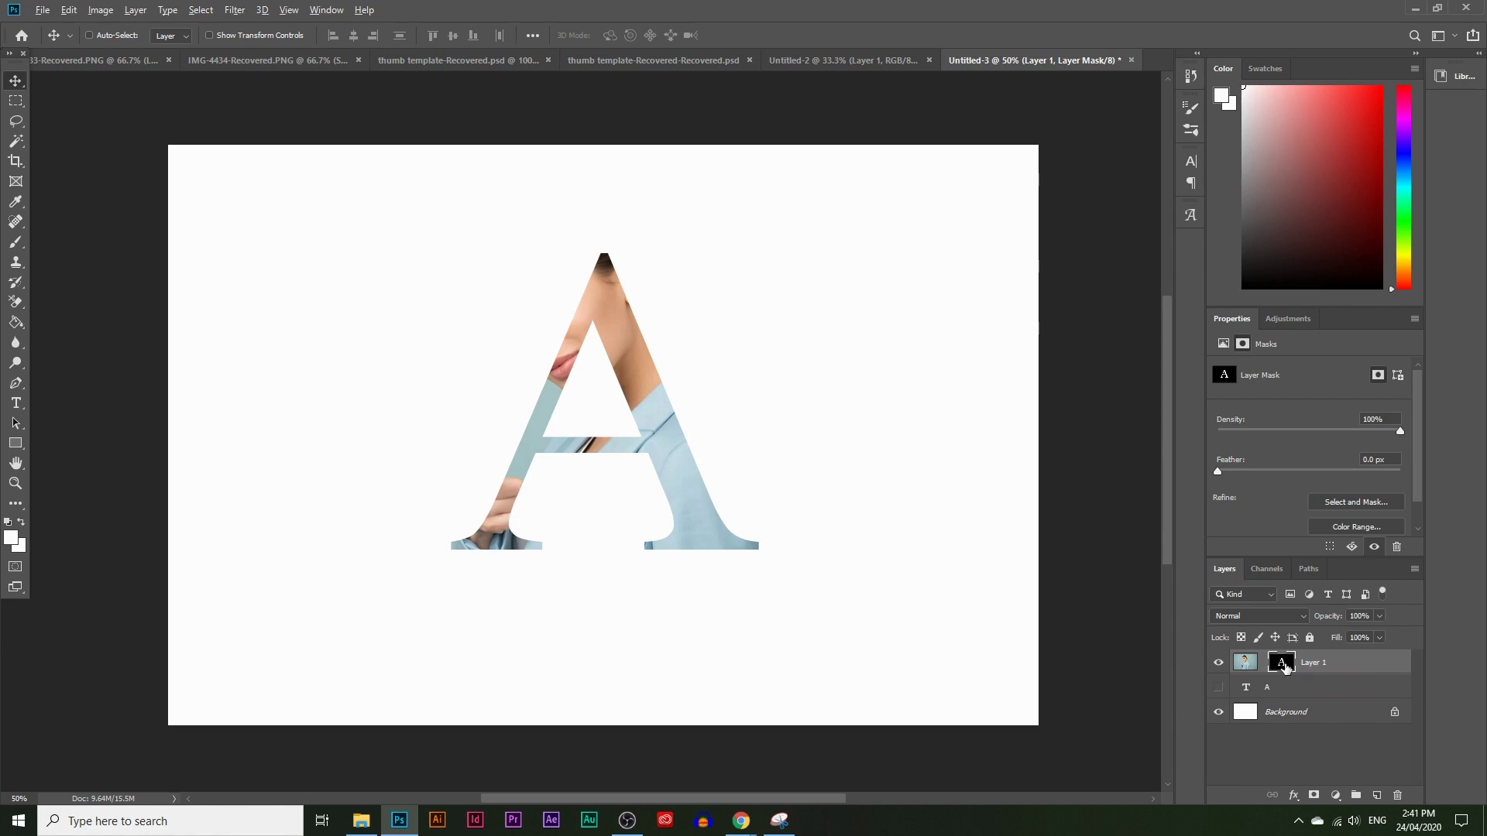
Step: Display Layer 1's mask, try painting white brush strokes beside the letter, check the photo view, and undo the painting
{"action": "left_click", "coordinate": [1282, 664], "text": "alt"}
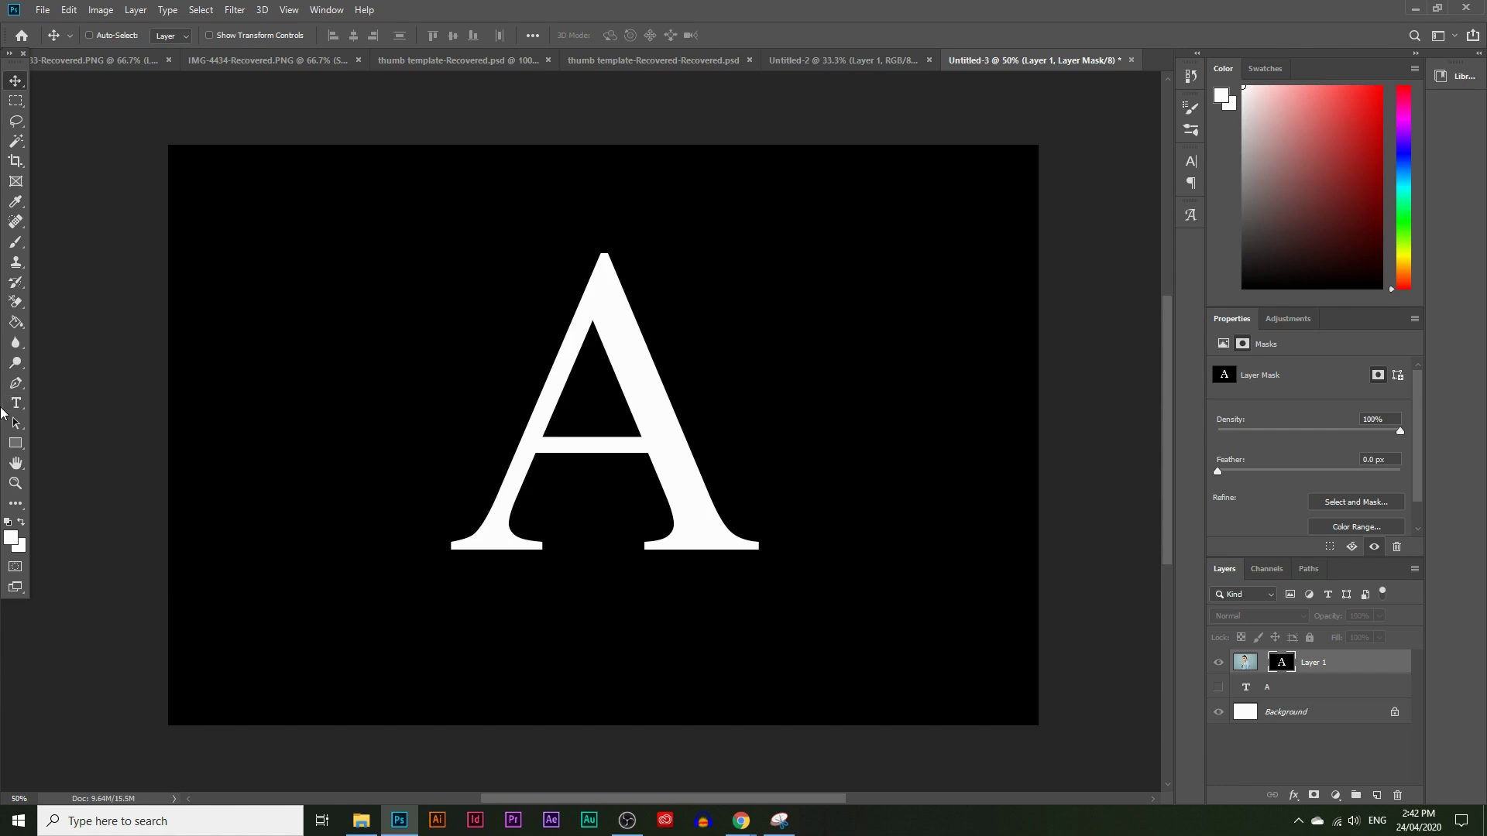
{"action": "left_click", "coordinate": [16, 246]}
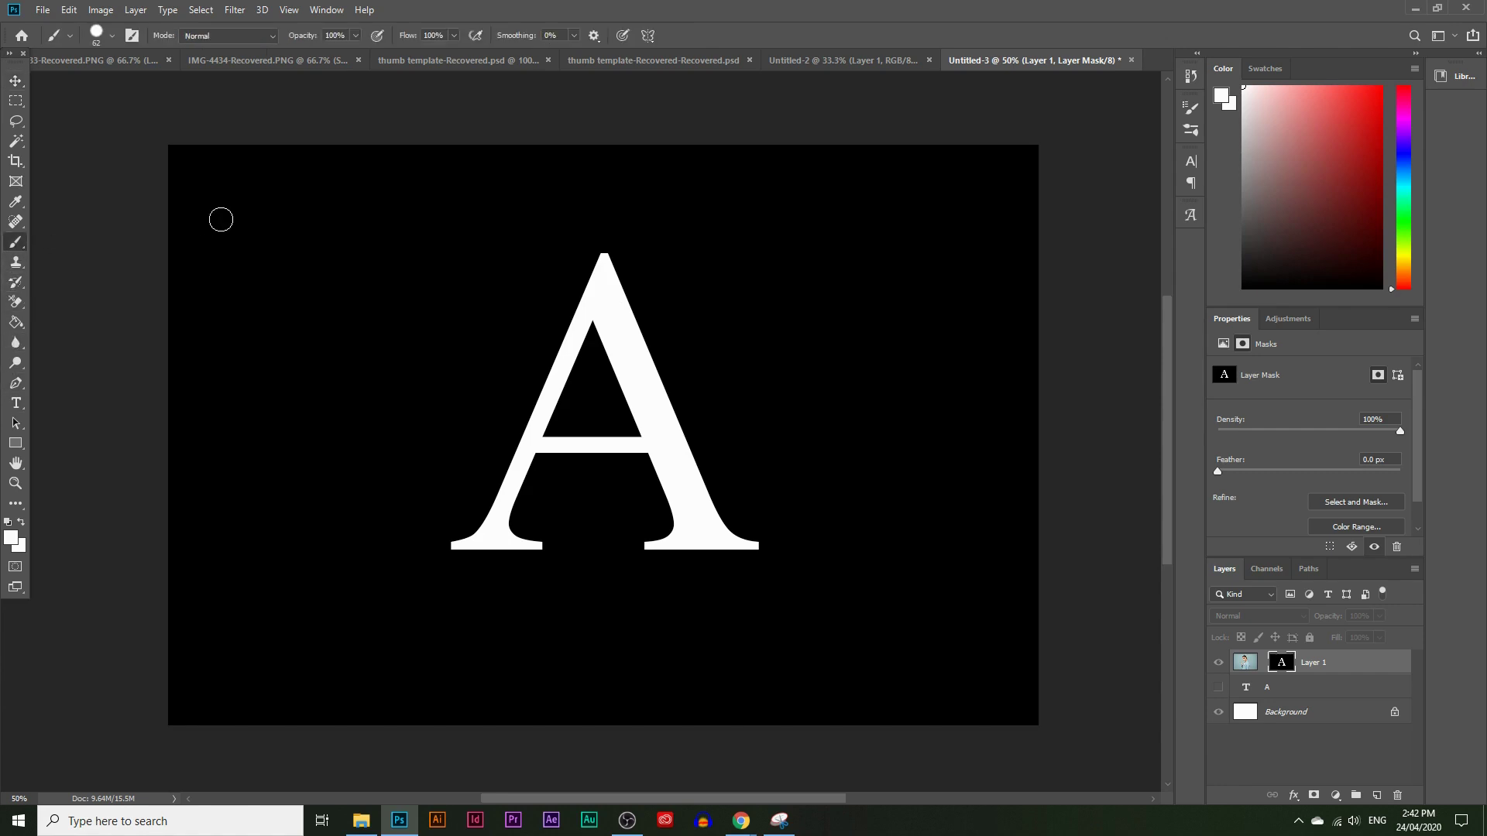
{"action": "mouse_move", "coordinate": [451, 375]}
{"action": "left_mouse_down"}
{"action": "mouse_move", "coordinate": [494, 282]}
{"action": "mouse_move", "coordinate": [490, 403]}
{"action": "mouse_move", "coordinate": [473, 295]}
{"action": "mouse_move", "coordinate": [458, 349]}
{"action": "mouse_move", "coordinate": [465, 423]}
{"action": "left_mouse_up"}
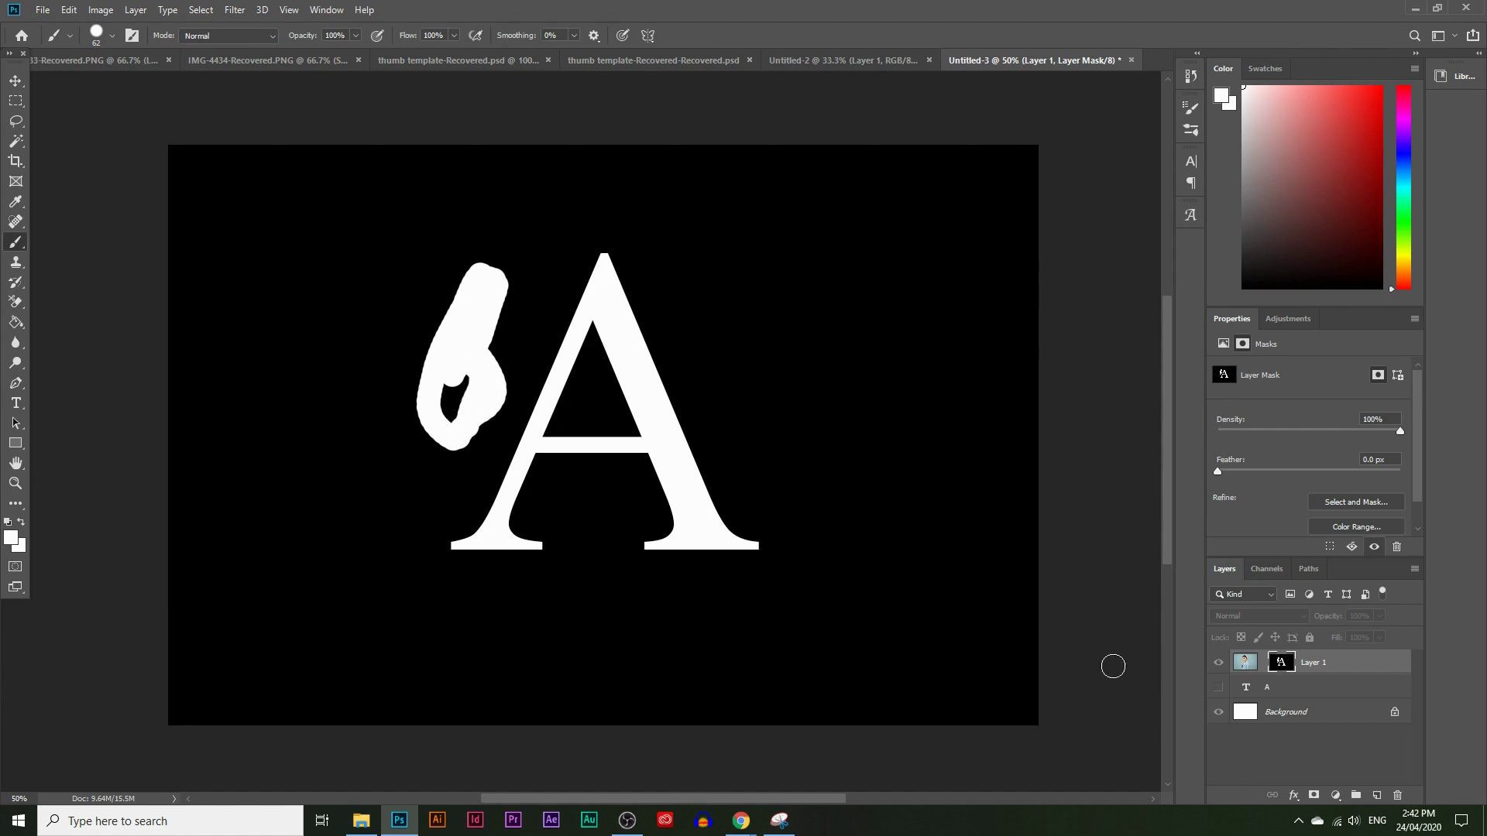
{"action": "left_click", "coordinate": [1281, 664], "text": "alt"}
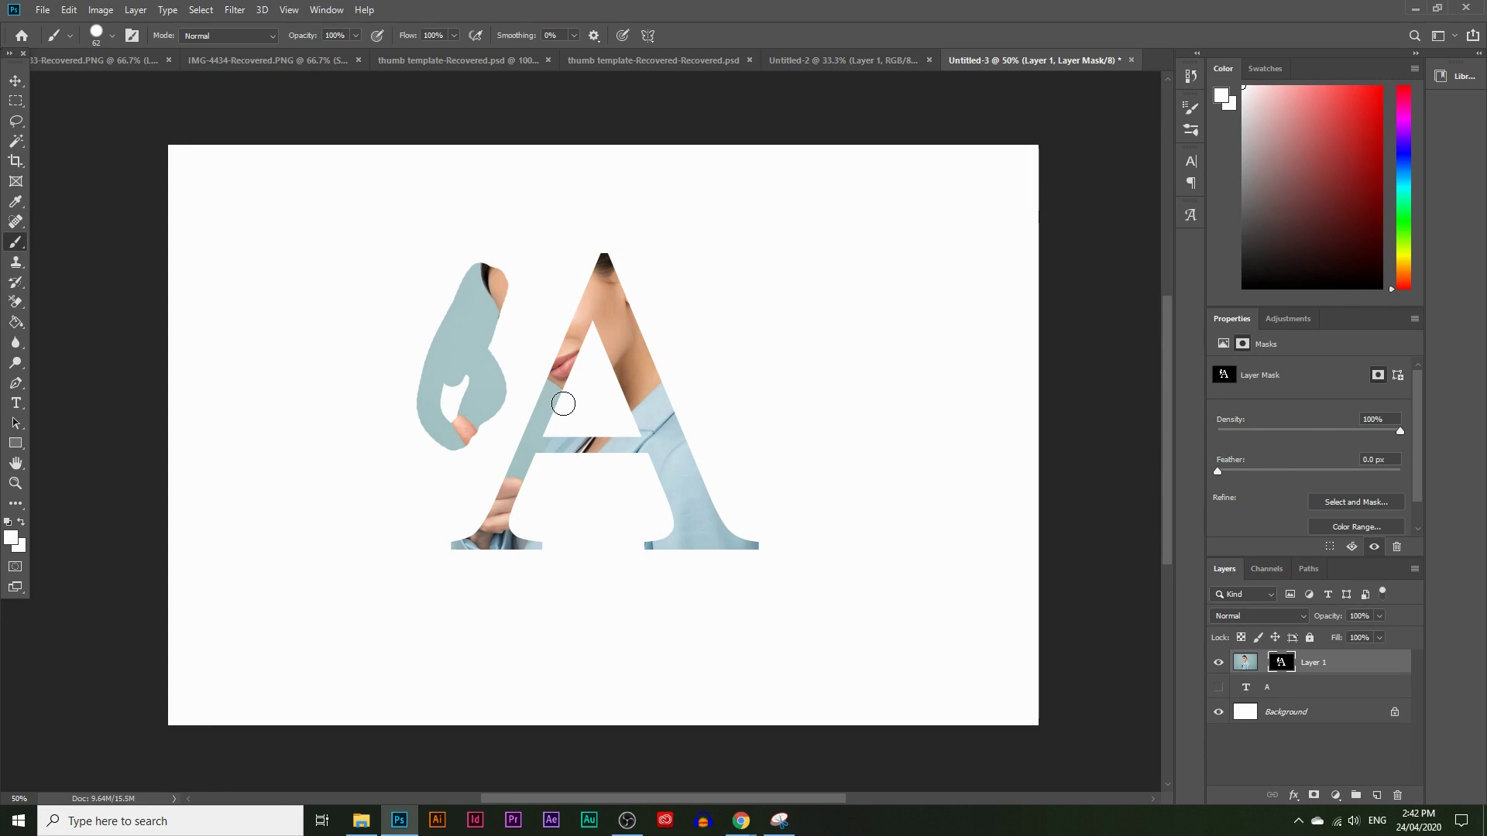
{"action": "key", "text": "ctrl+z"}
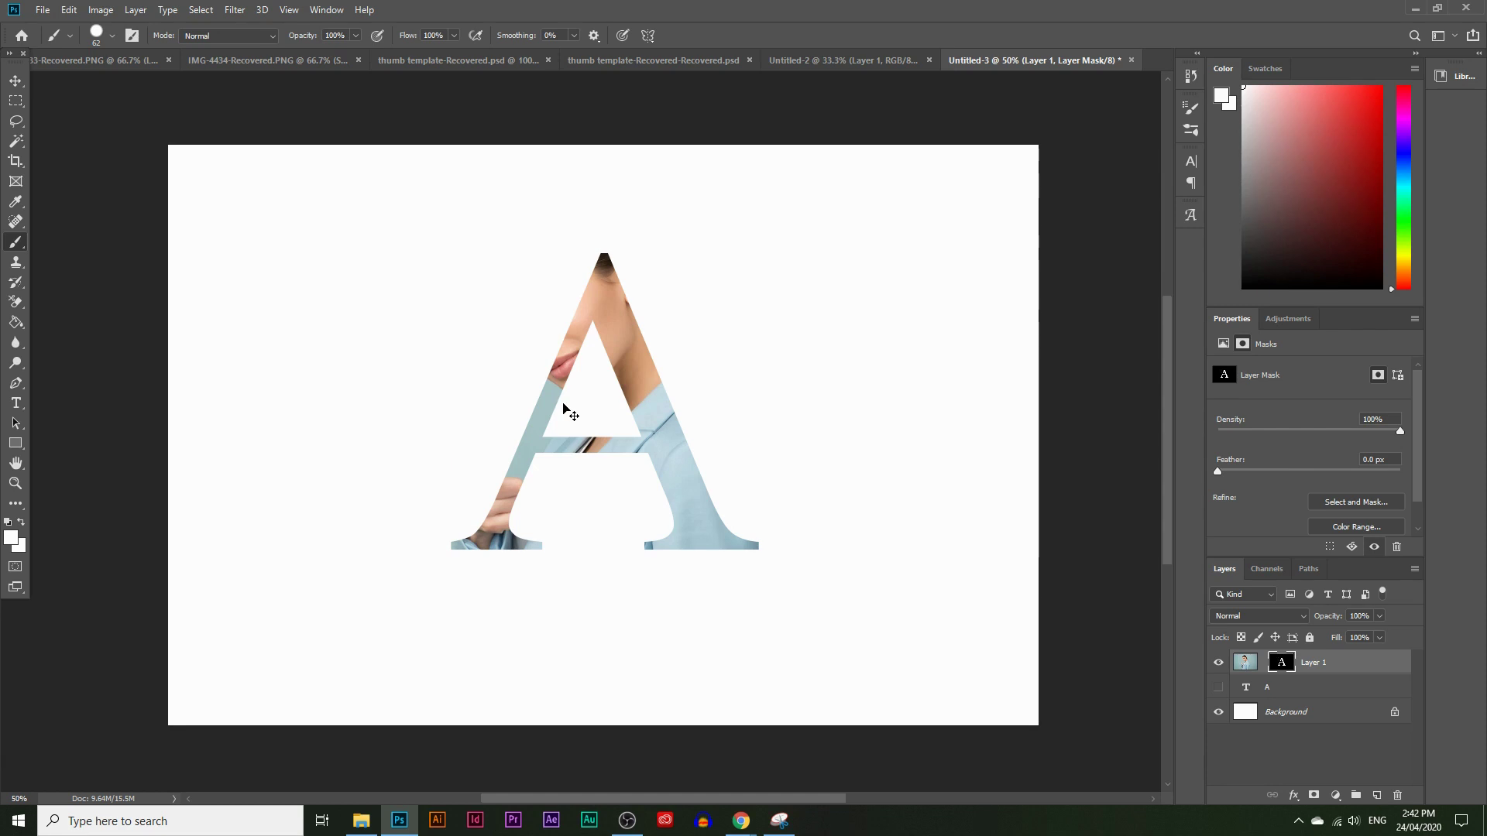
Step: Reposition the photo of Layer 1 within its mask so the woman's face sits behind the letter A
{"action": "left_click", "coordinate": [1246, 663]}
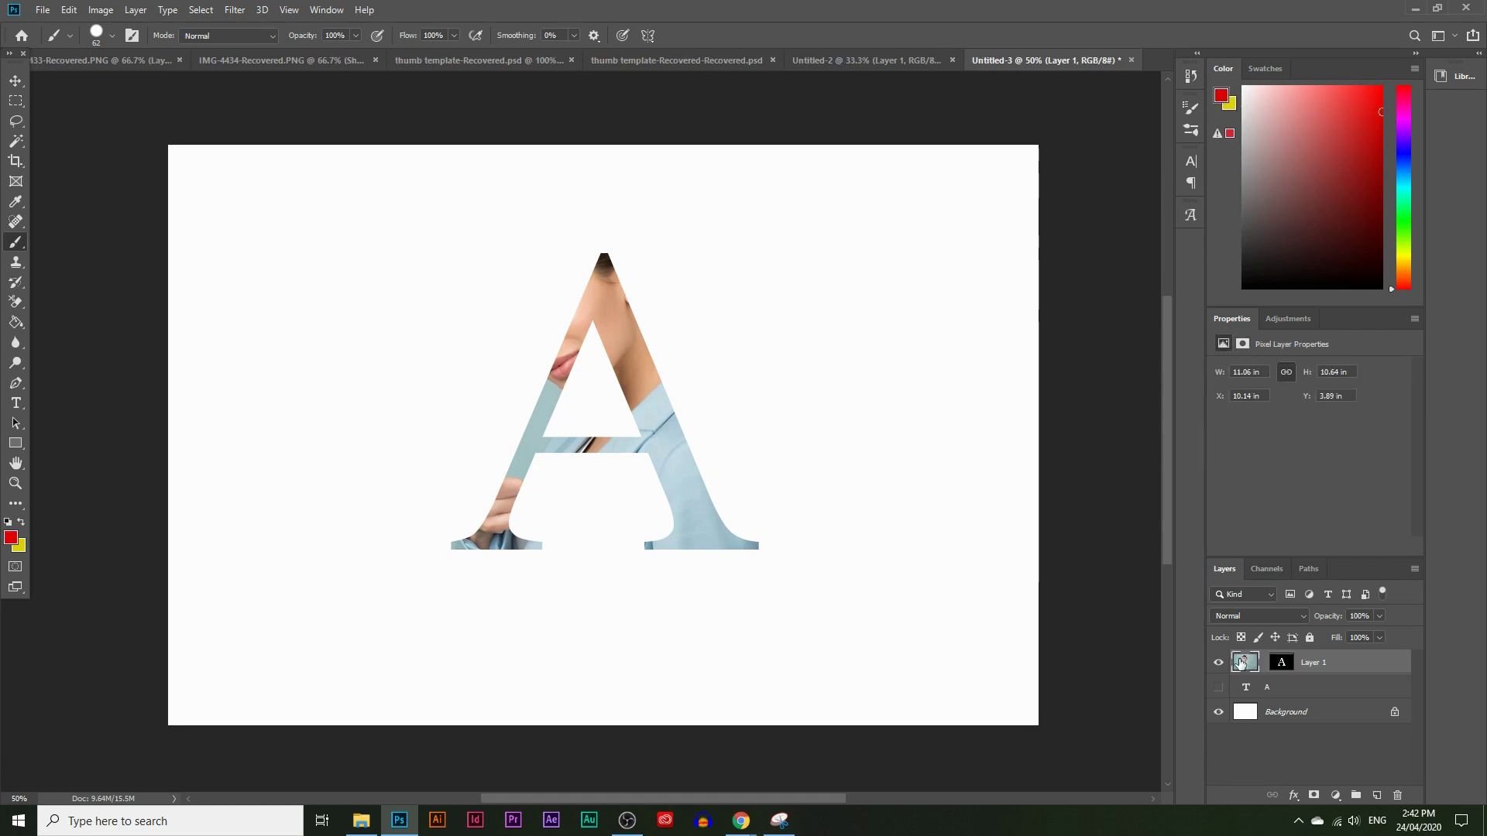
{"action": "left_click", "coordinate": [16, 81]}
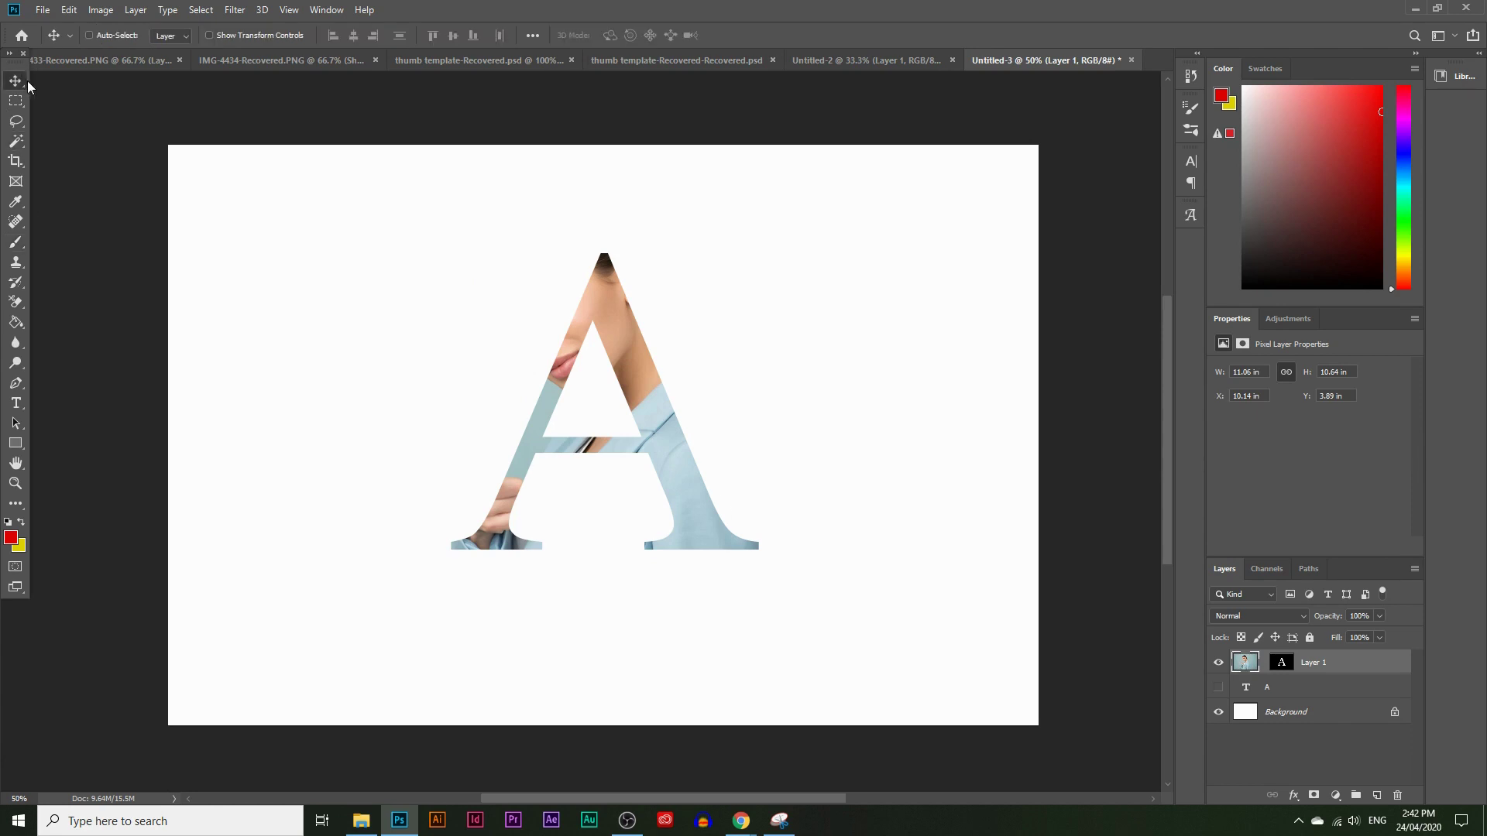
{"action": "left_click_drag", "start_coordinate": [520, 247], "coordinate": [582, 318]}
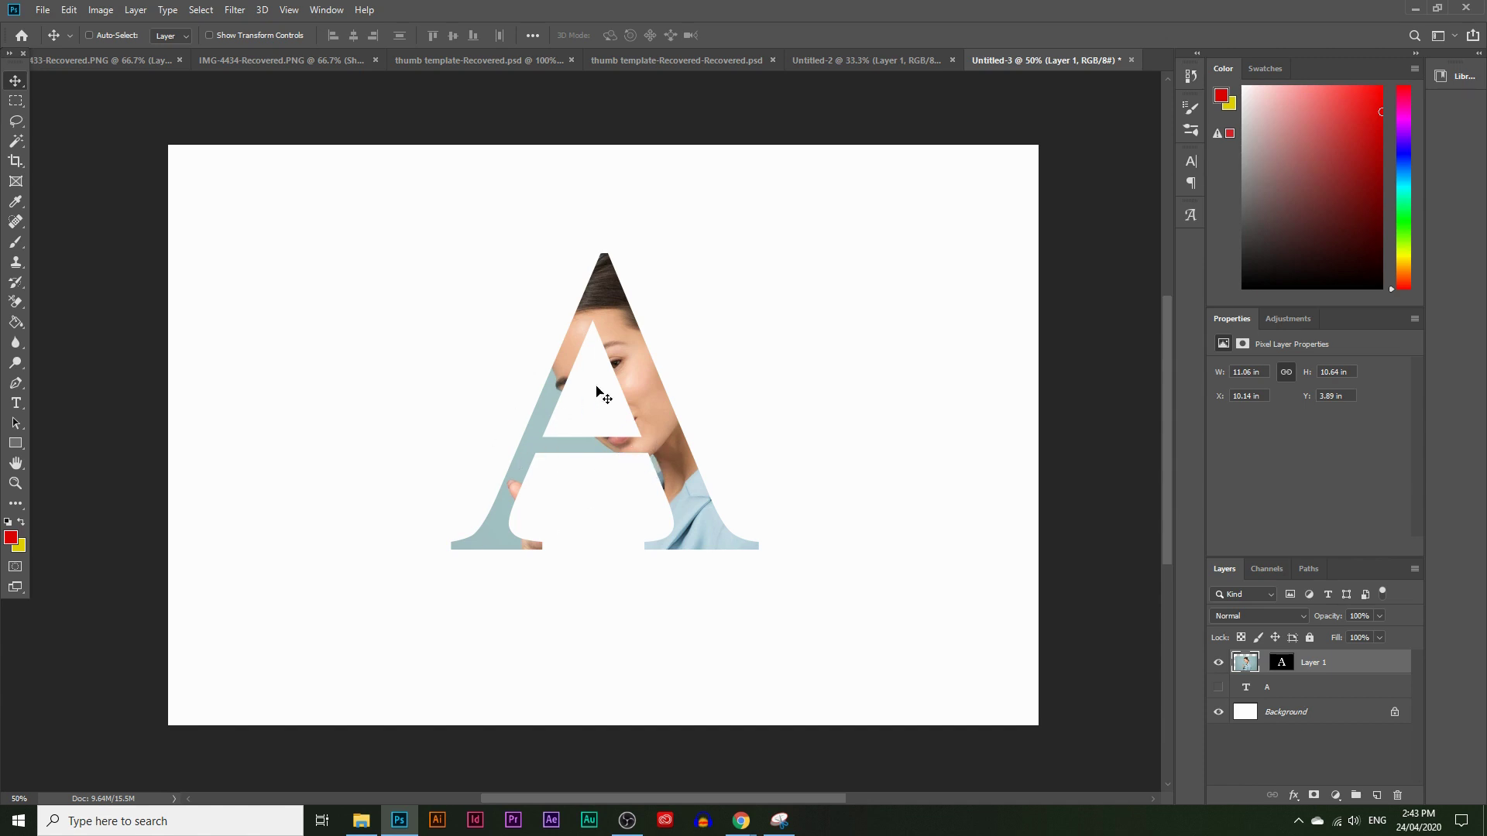
Step: Duplicate Layer 1 and delete the layer mask from the copy
{"action": "left_click_drag", "start_coordinate": [1330, 664], "coordinate": [1377, 795]}
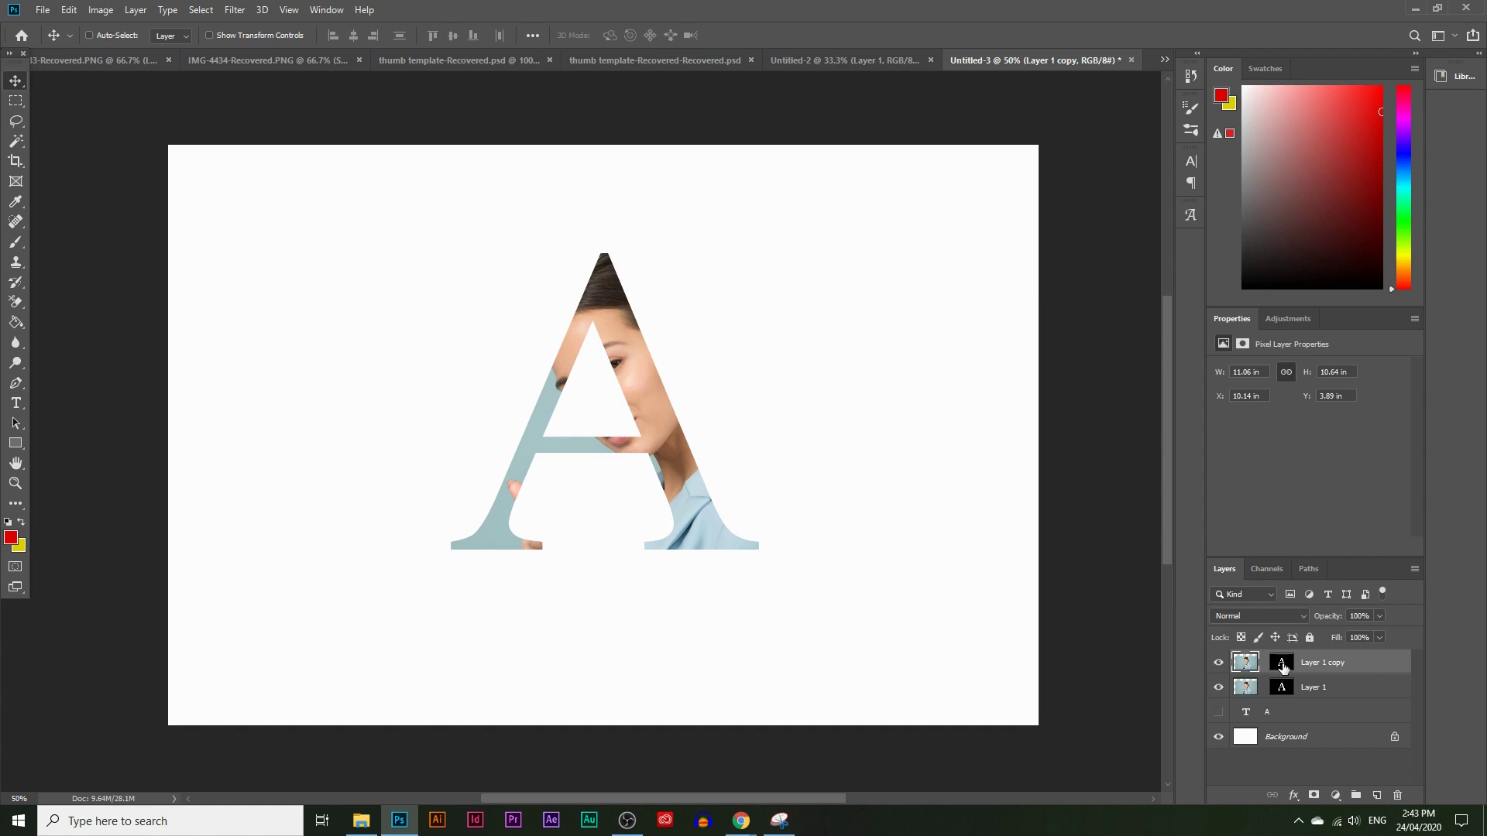
{"action": "right_click", "coordinate": [1283, 667]}
{"action": "left_click", "coordinate": [1327, 547]}
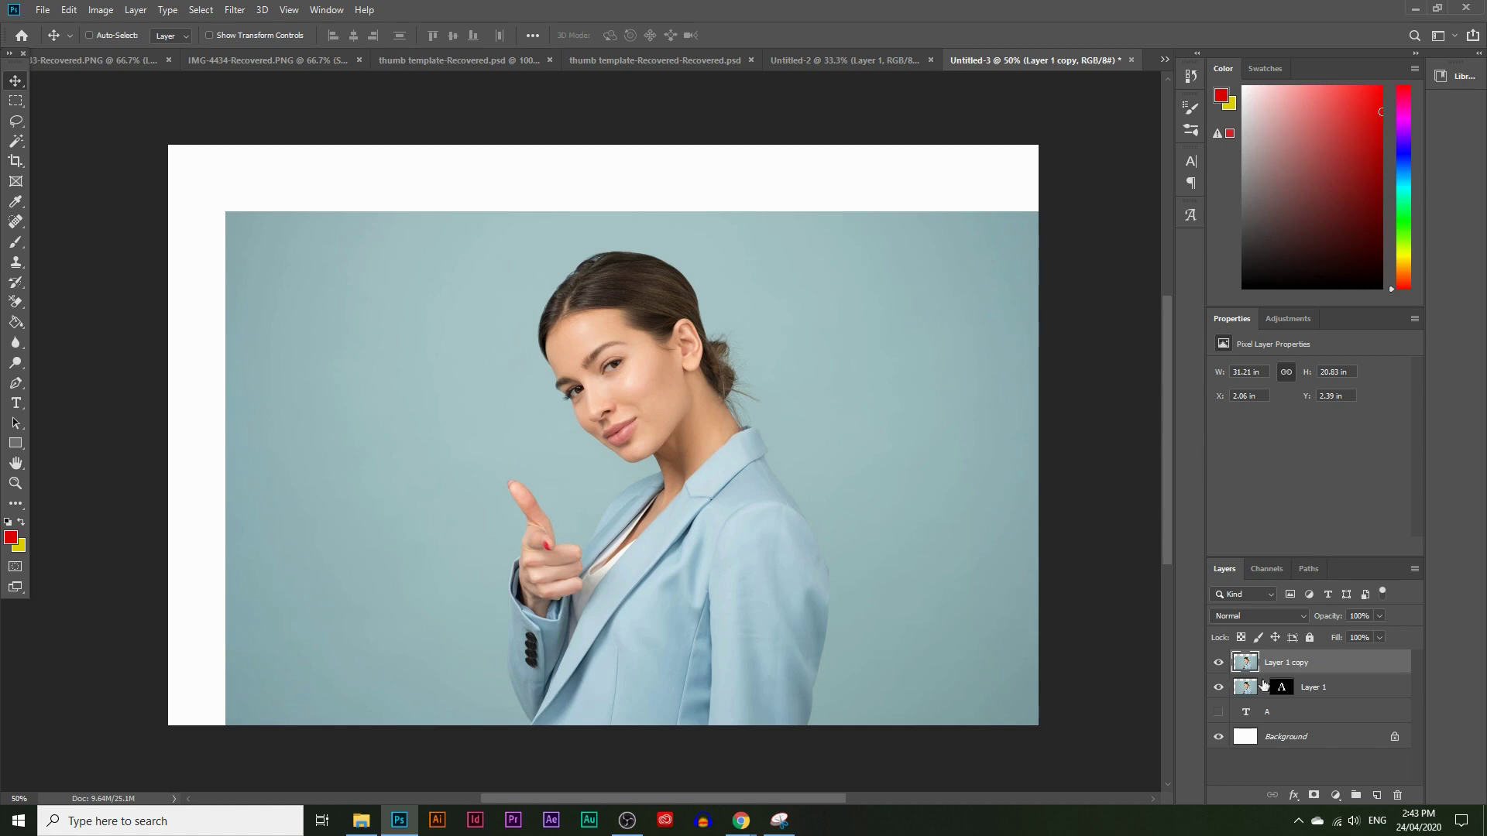
Step: Lower the opacity of Layer 1 copy to 32% and select the masked Layer 1
{"action": "left_click", "coordinate": [1379, 617]}
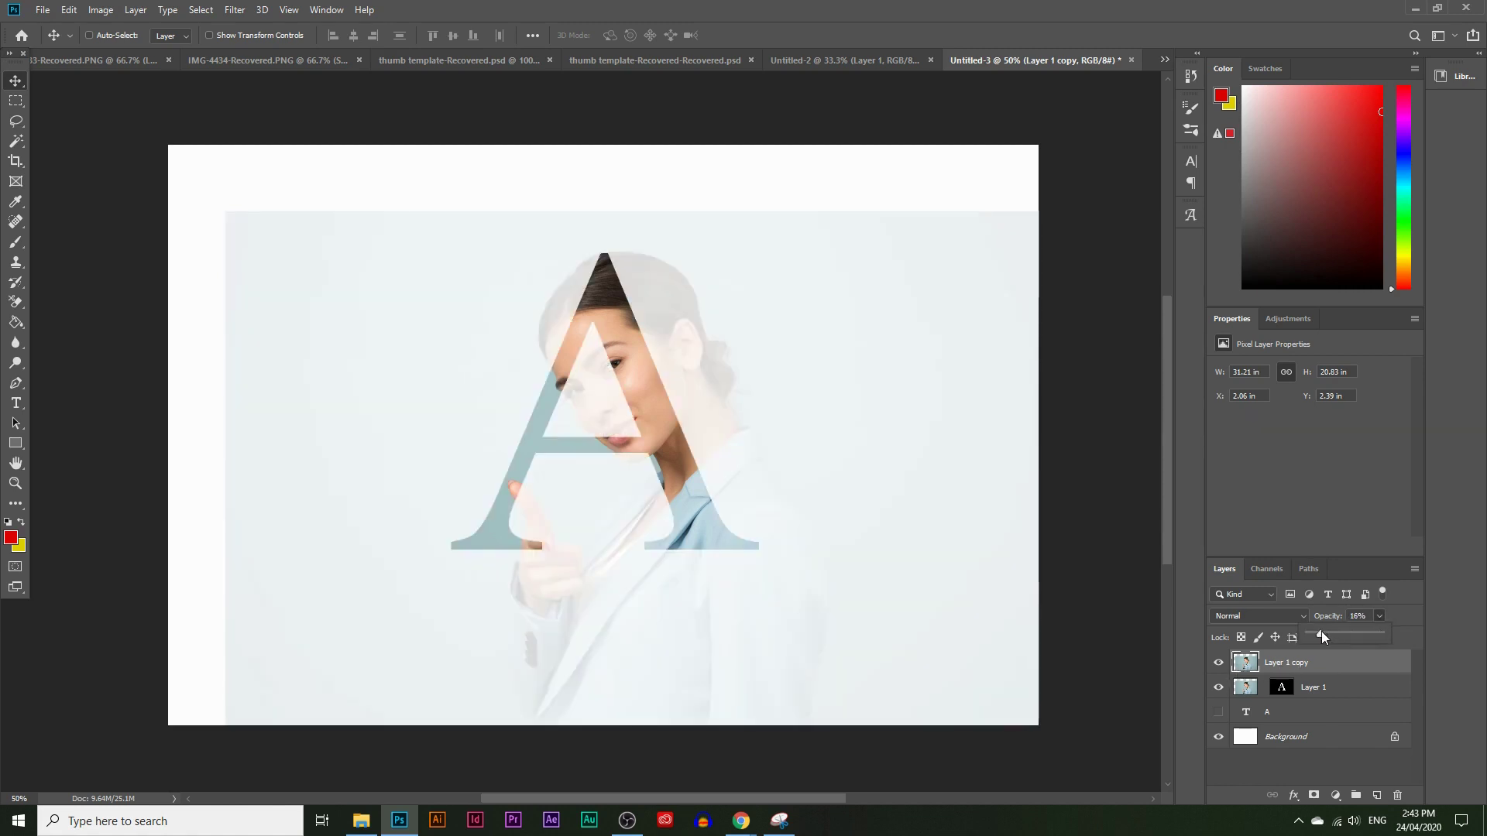
{"action": "left_click_drag", "start_coordinate": [1321, 630], "coordinate": [1328, 632]}
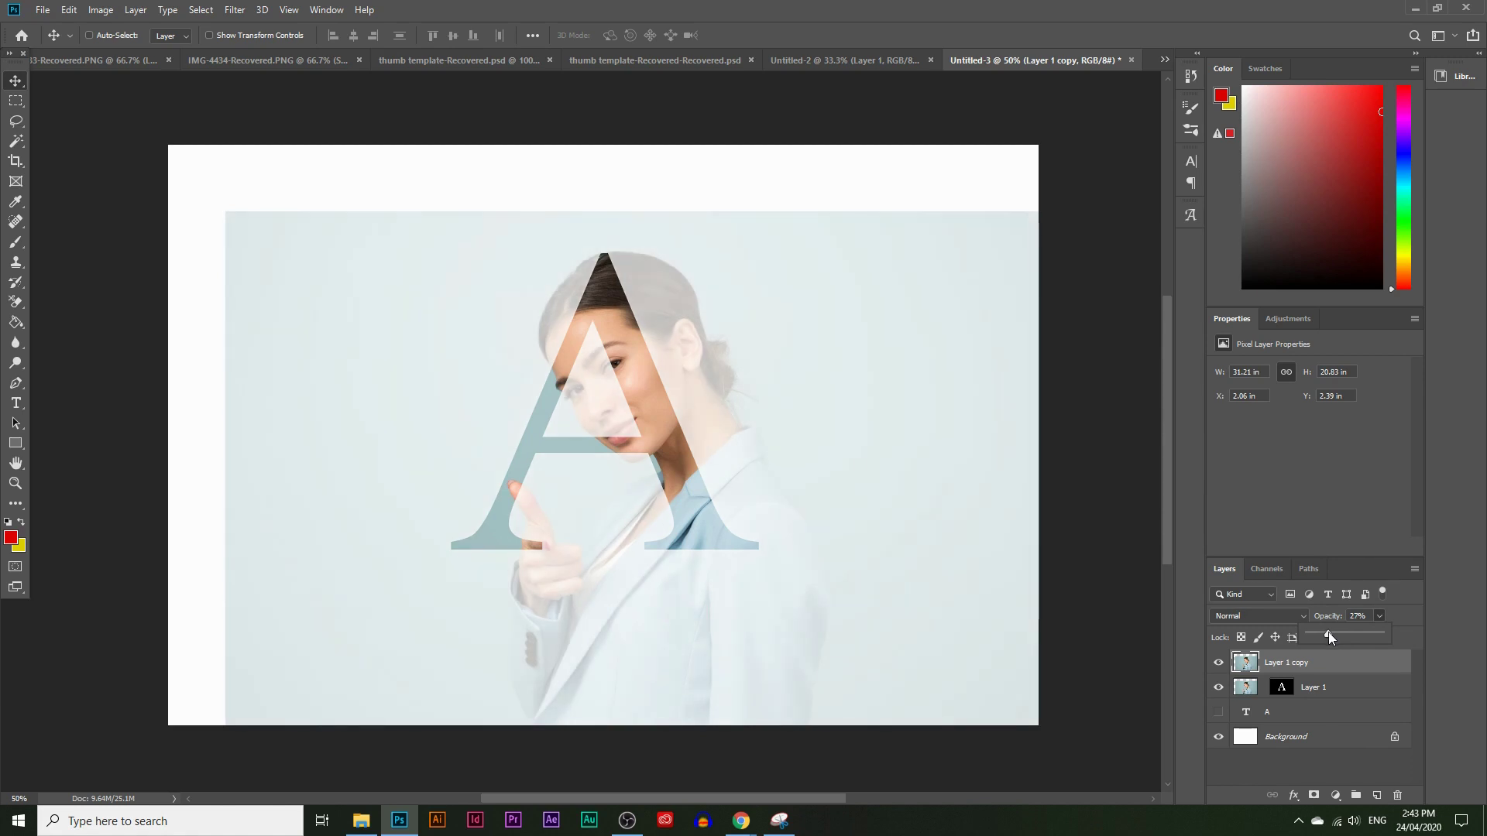
{"action": "left_click_drag", "start_coordinate": [1330, 632], "coordinate": [1331, 632]}
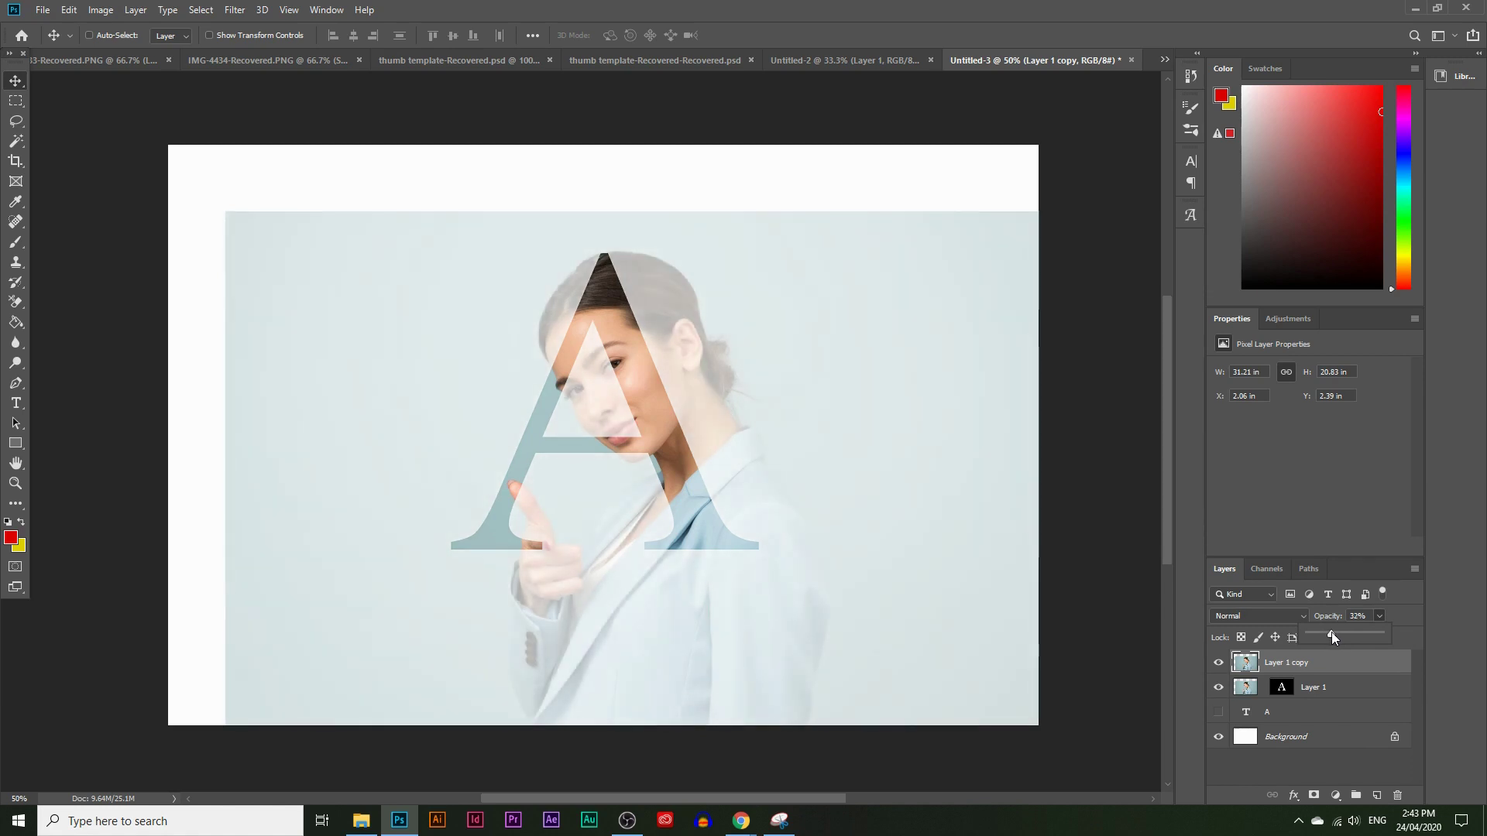
{"action": "left_click", "coordinate": [1285, 685]}
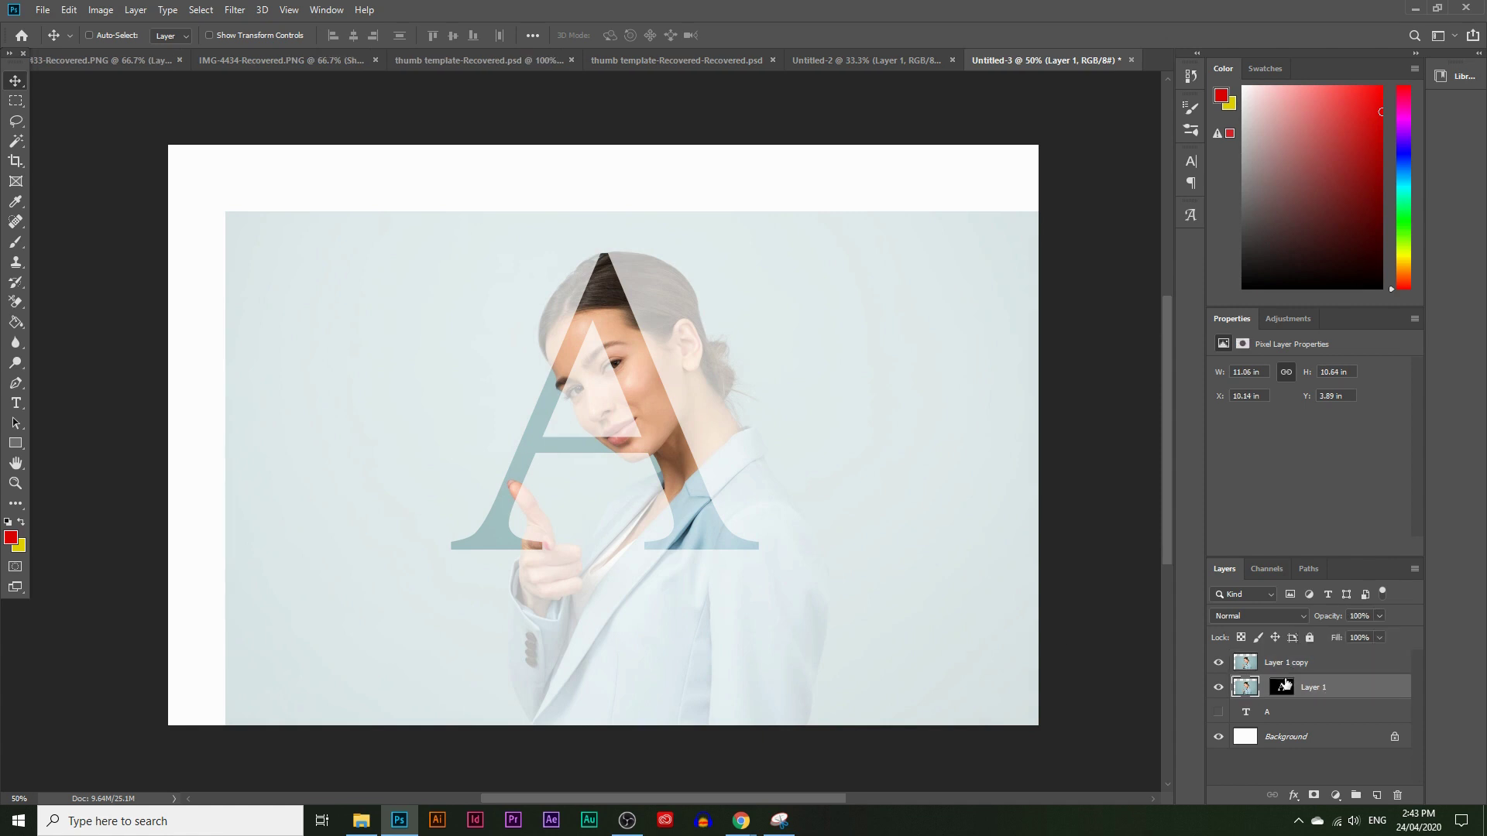
Step: Raise the opacity of Layer 1 copy to 58% so the face's outline shows more clearly around the letter
{"action": "left_click", "coordinate": [15, 482]}
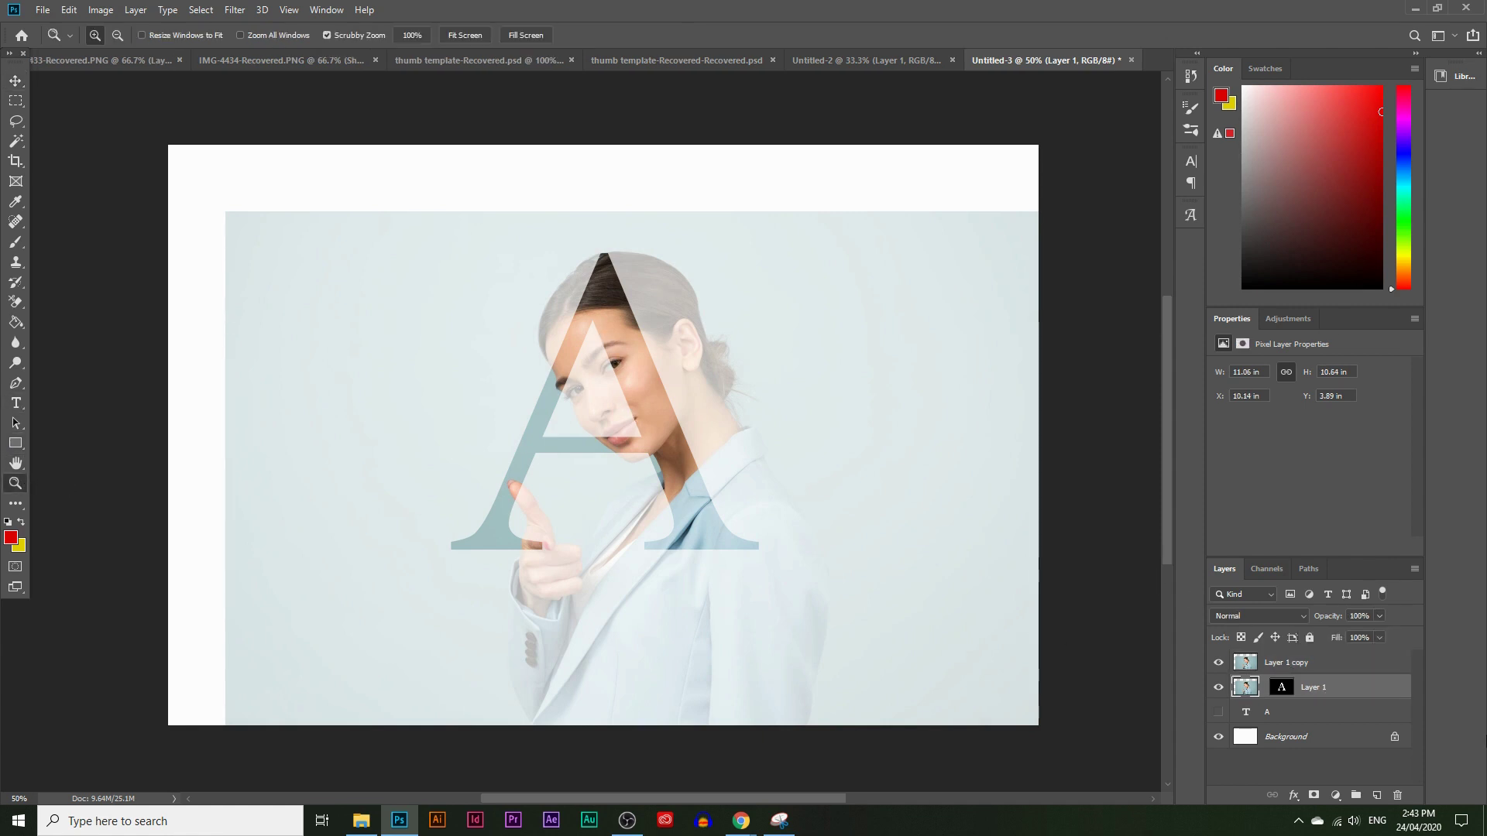
{"action": "left_click", "coordinate": [573, 343]}
{"action": "left_click", "coordinate": [577, 347]}
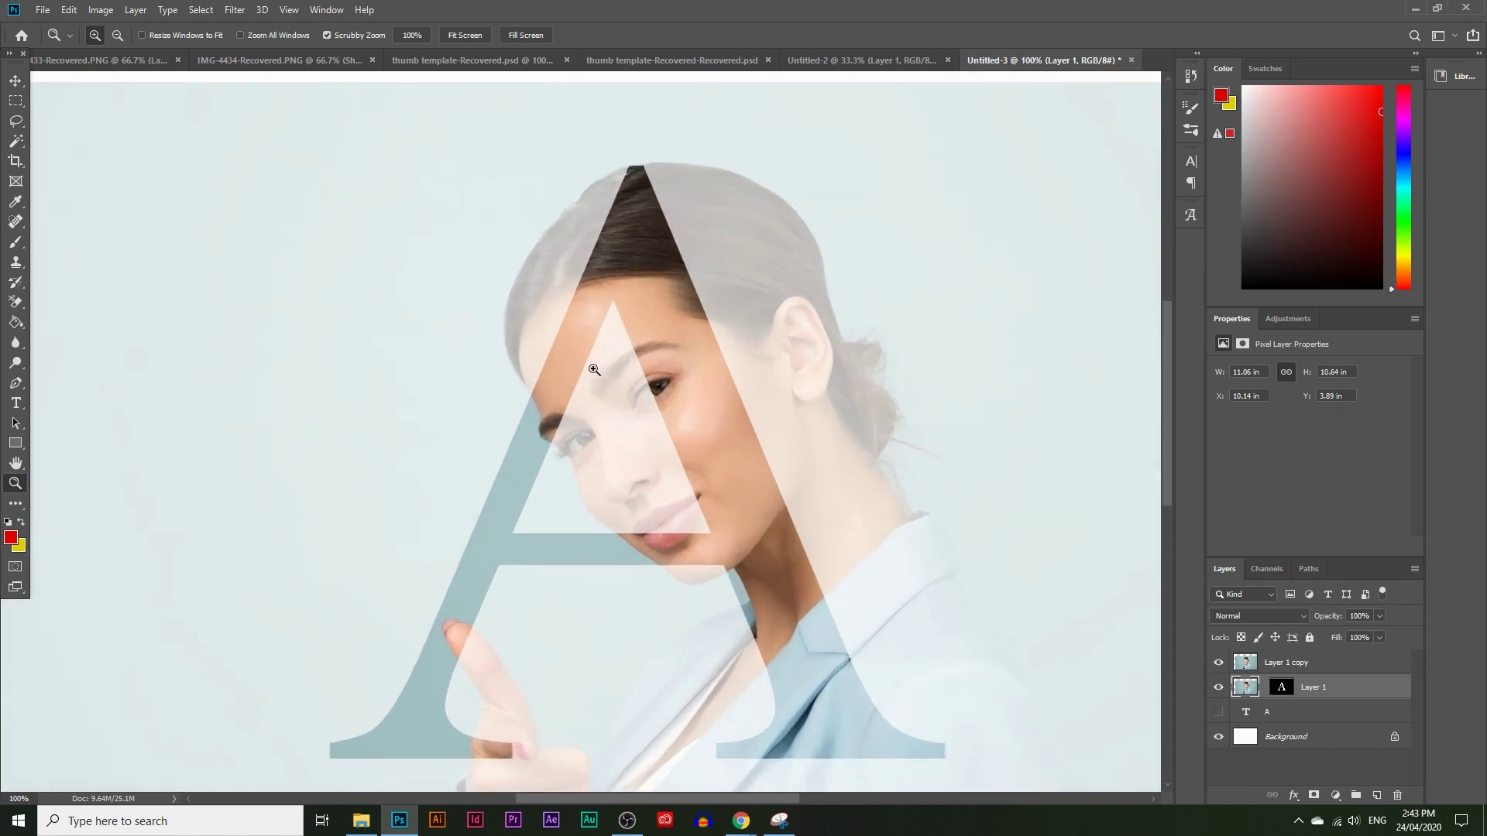
{"action": "left_click", "coordinate": [593, 367]}
{"action": "scroll", "coordinate": [708, 508], "scroll_direction": "down", "scroll_amount": 3}
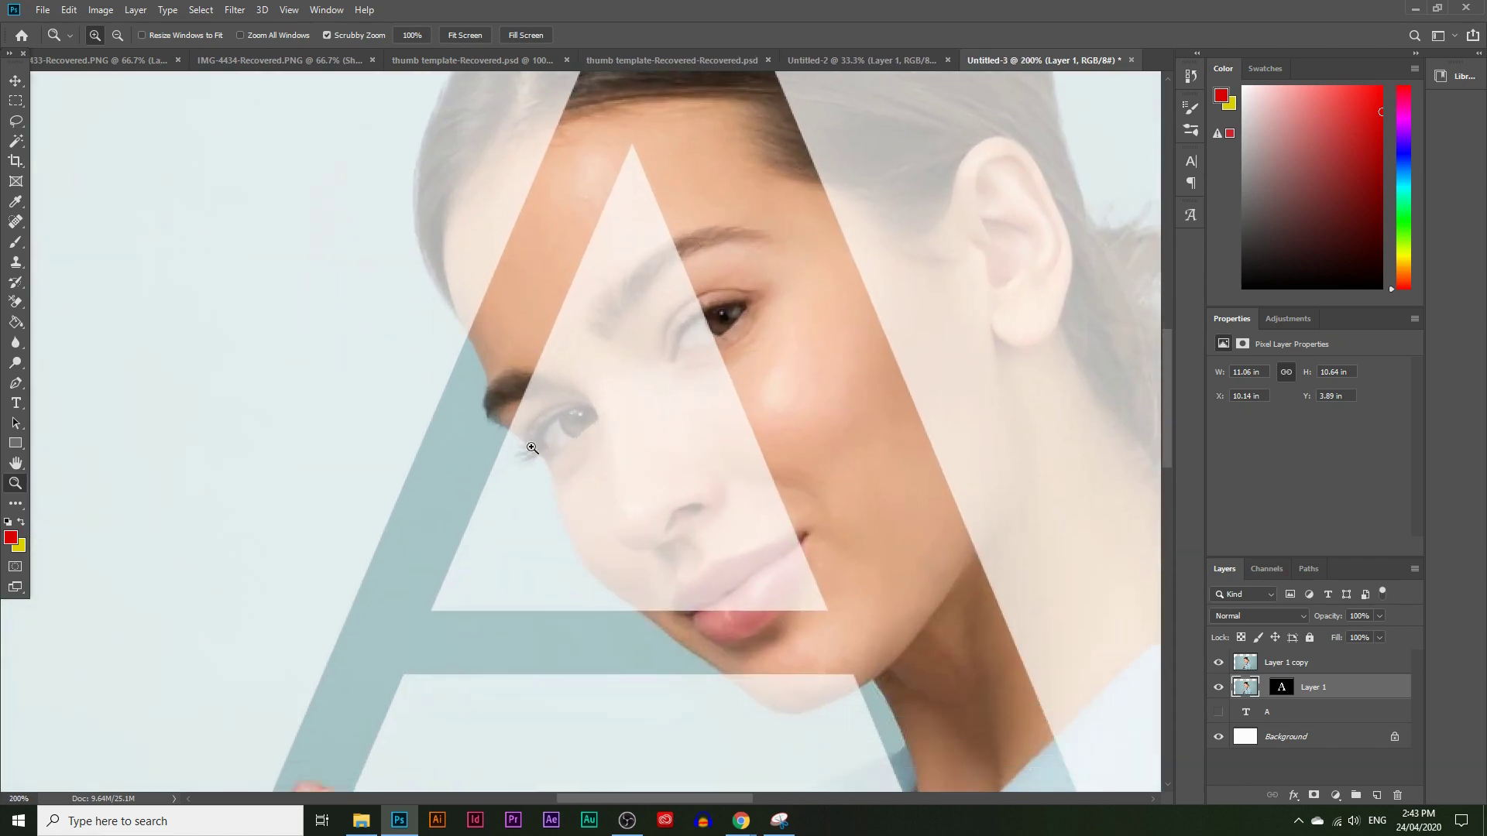
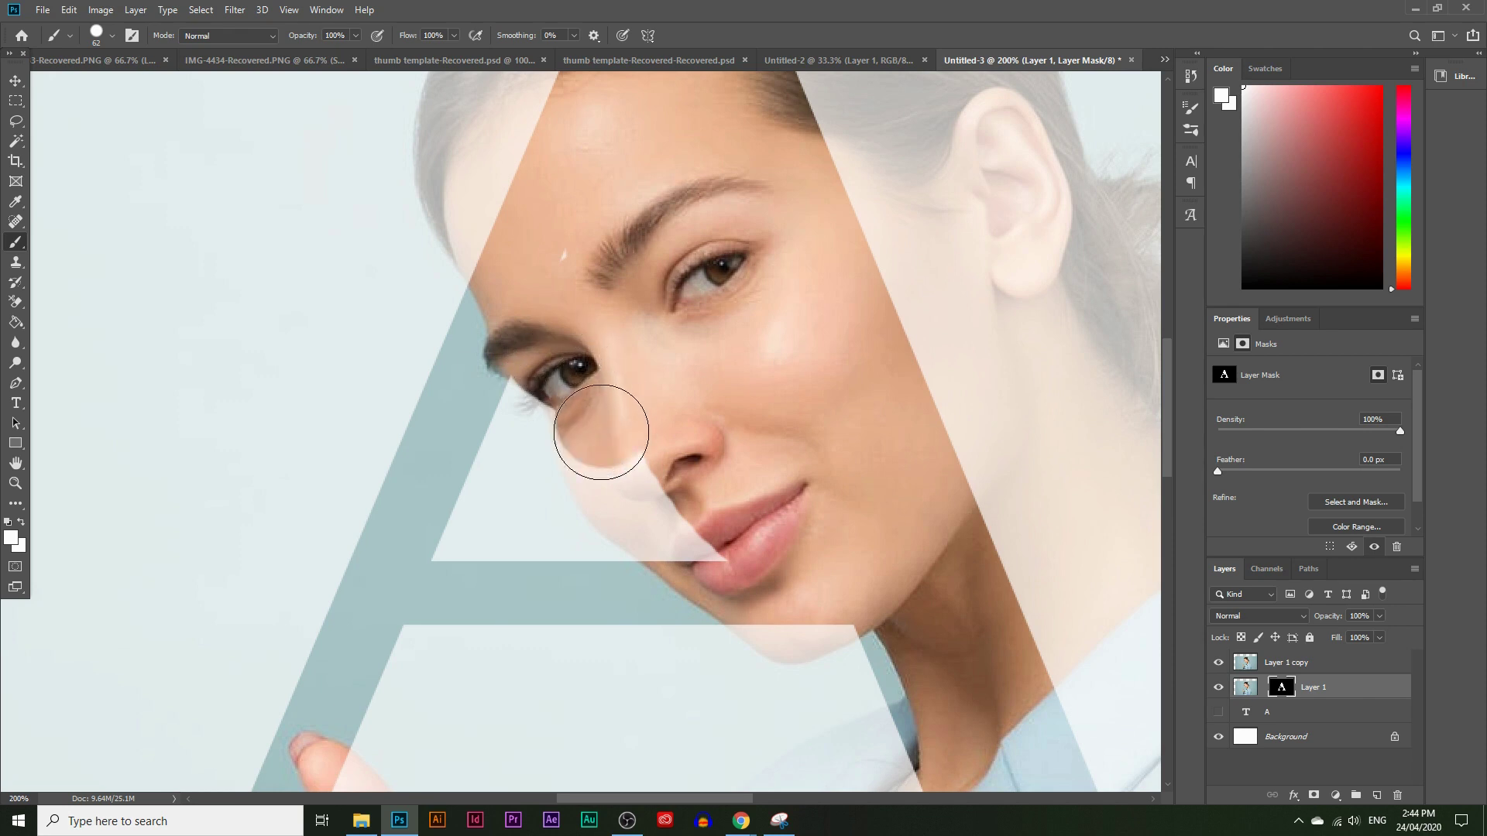
{"action": "left_click", "coordinate": [15, 483]}
{"action": "left_click", "coordinate": [608, 473]}
{"action": "left_click", "coordinate": [617, 452]}
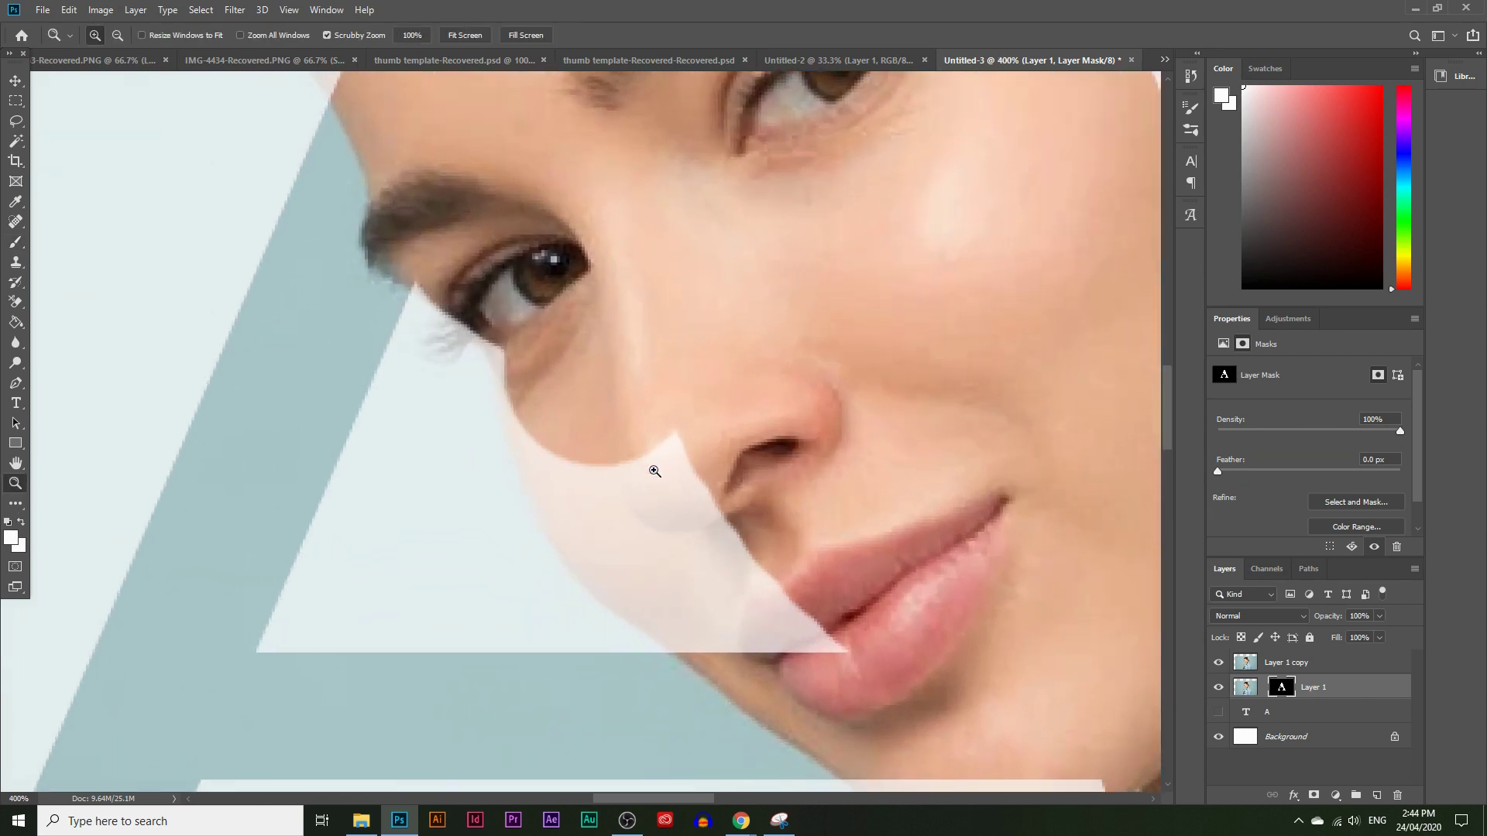
{"action": "left_click", "coordinate": [1323, 662]}
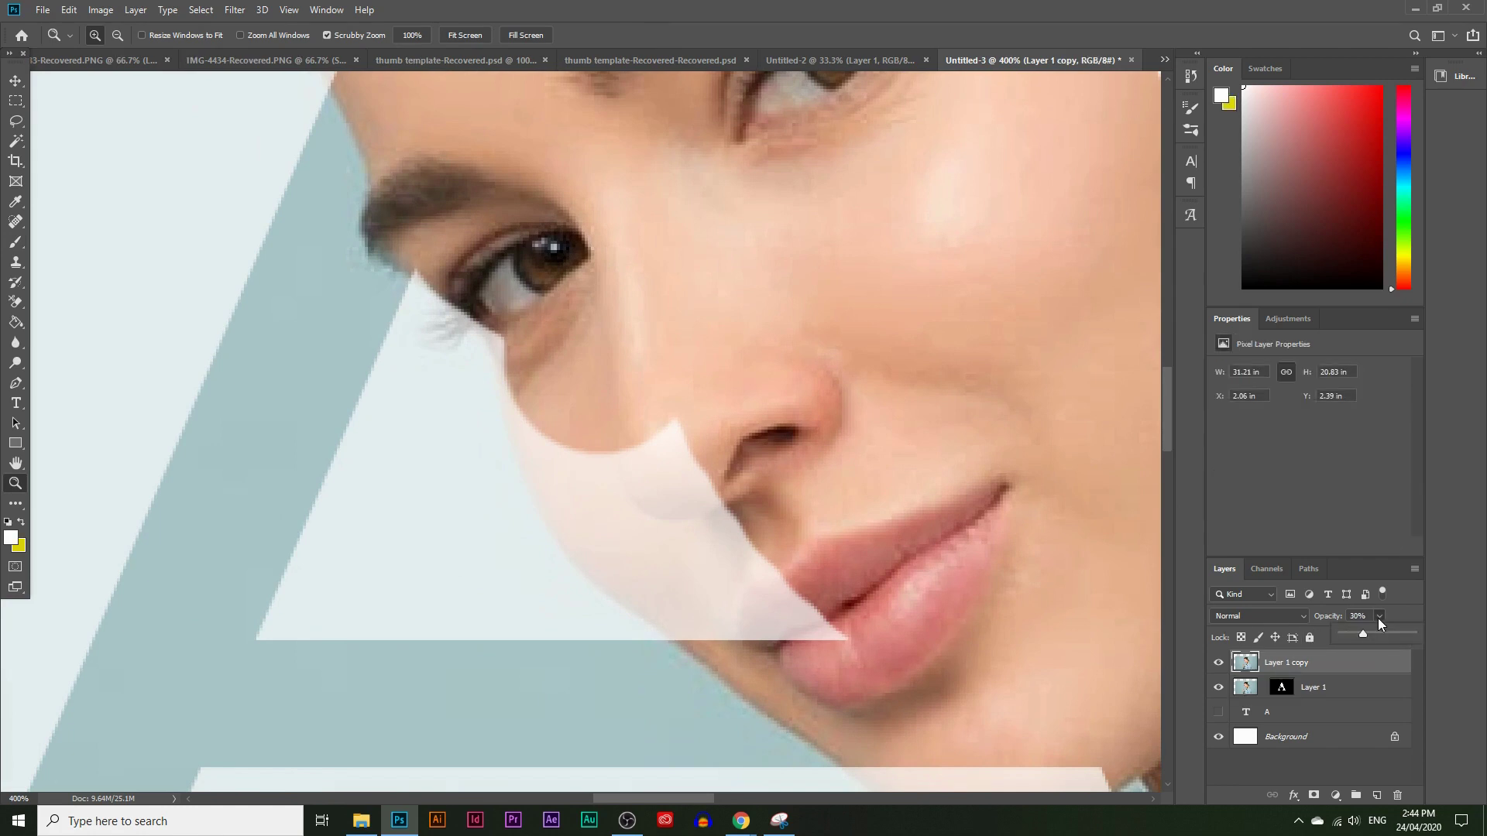
{"action": "left_click_drag", "start_coordinate": [1371, 630], "coordinate": [1383, 635]}
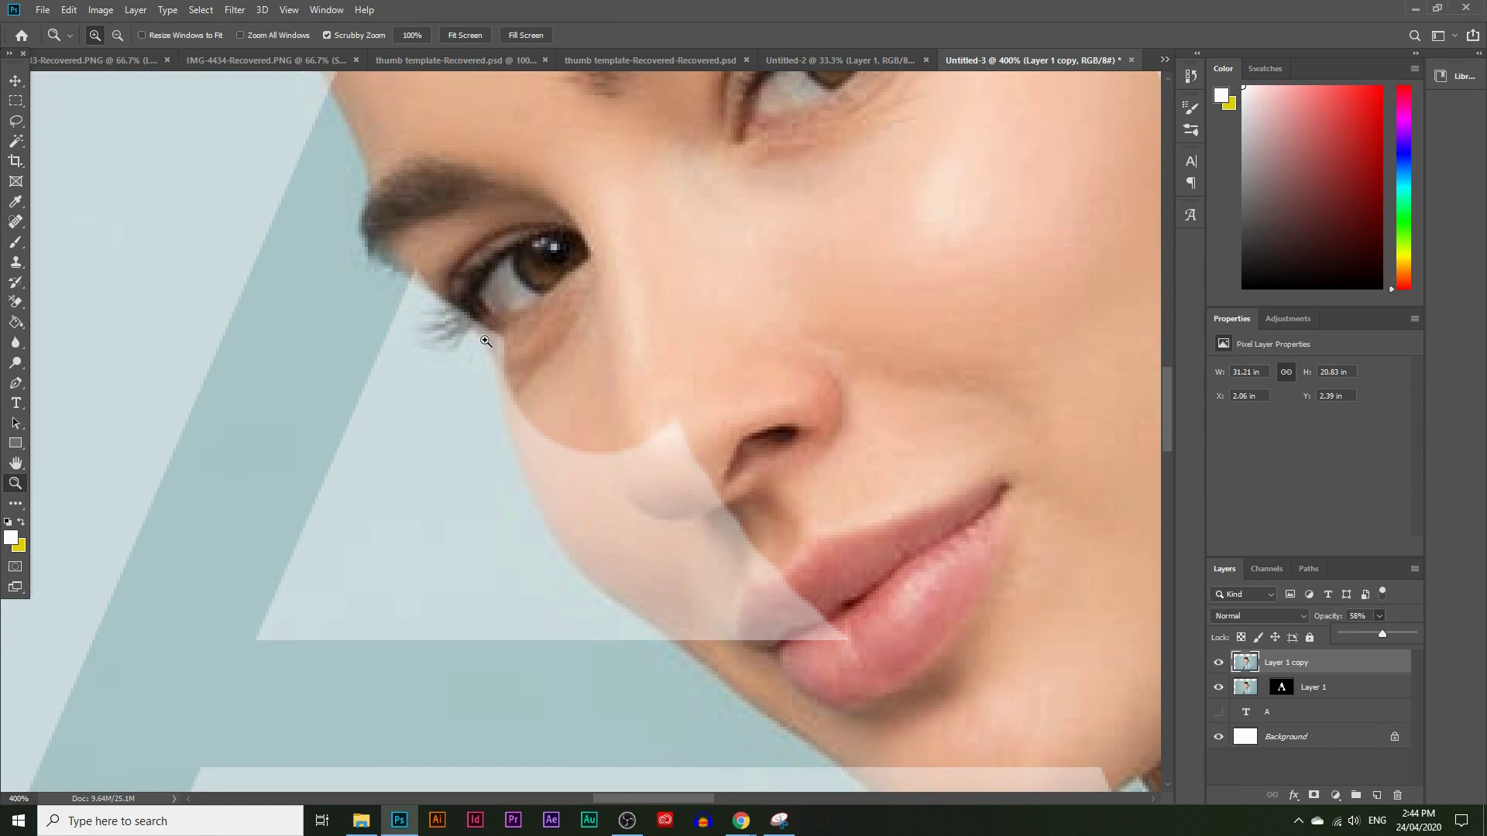
{"action": "left_click", "coordinate": [1245, 689]}
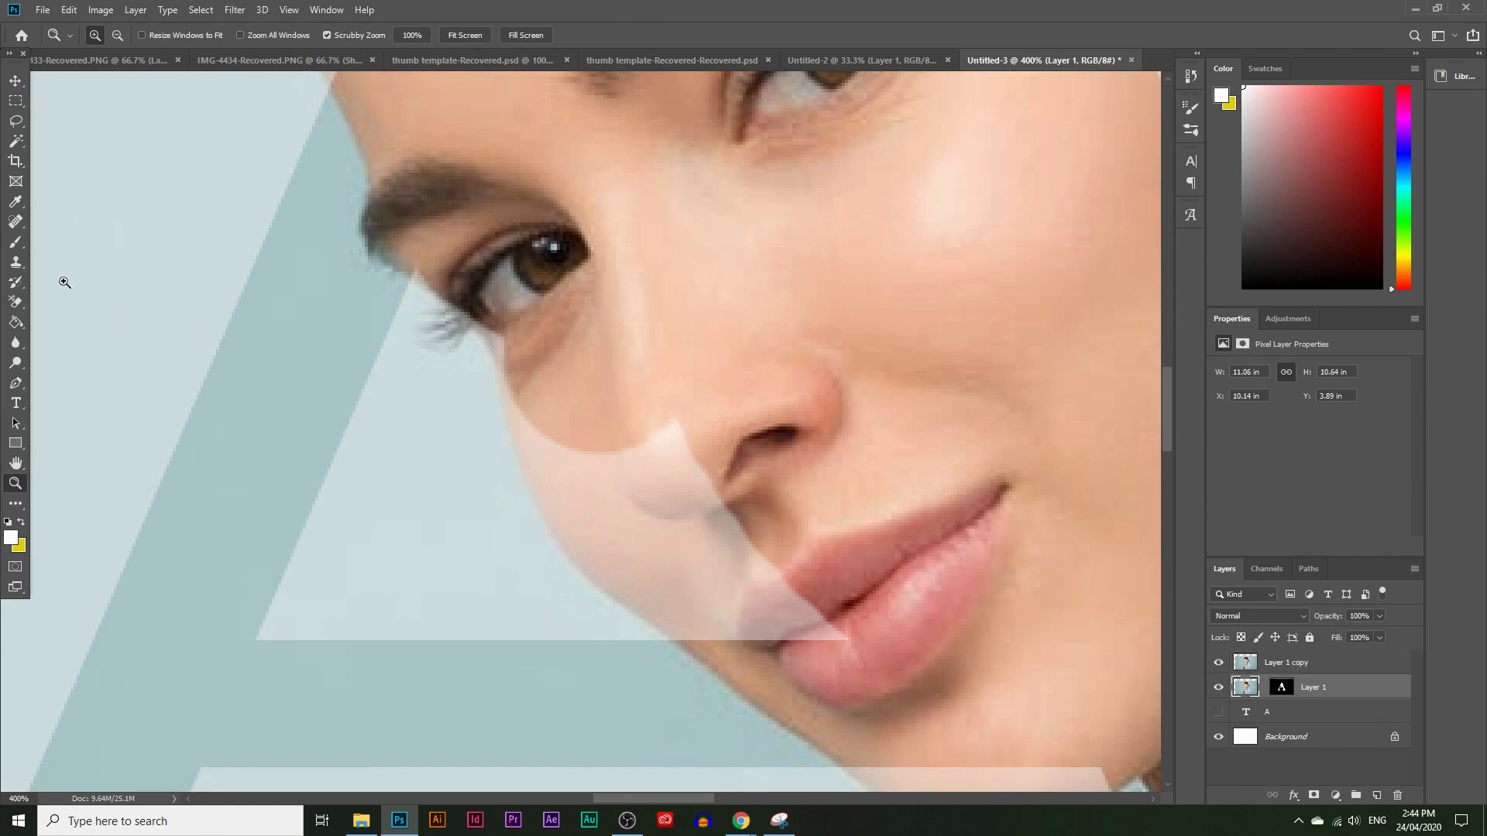
{"action": "key", "text": "b"}
{"action": "left_click", "coordinate": [603, 378]}
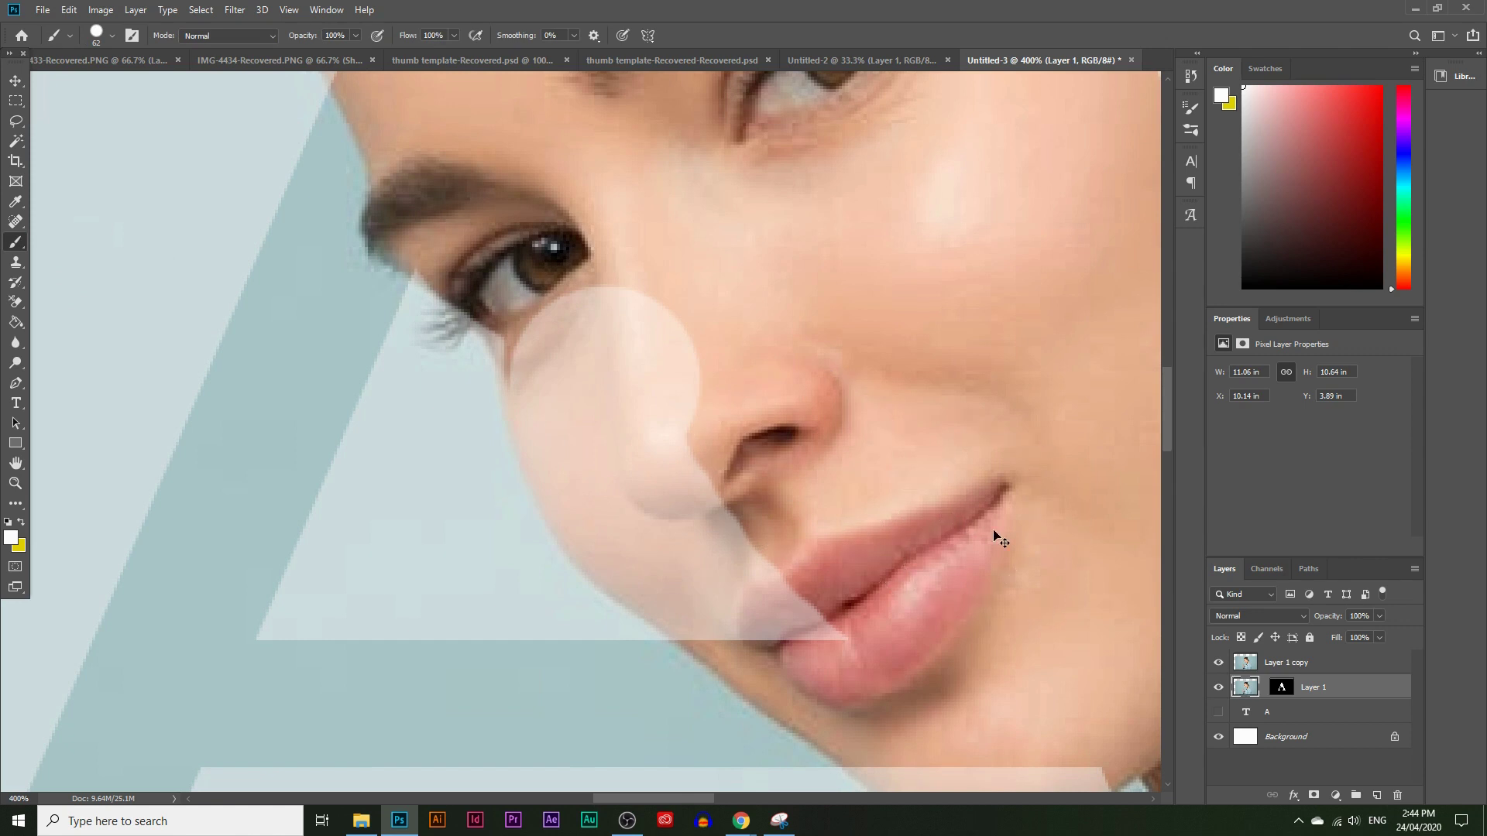
{"action": "key", "text": "ctrl+z"}
Step: Paint white on Layer 1's mask to reveal the remaining nose, cheek and mouth area inside the letter's upper opening
{"action": "left_click", "coordinate": [1283, 688]}
{"action": "mouse_move", "coordinate": [674, 434]}
{"action": "left_mouse_down"}
{"action": "mouse_move", "coordinate": [635, 482]}
{"action": "mouse_move", "coordinate": [661, 514]}
{"action": "mouse_move", "coordinate": [724, 558]}
{"action": "mouse_move", "coordinate": [817, 585]}
{"action": "mouse_move", "coordinate": [701, 453]}
{"action": "mouse_move", "coordinate": [618, 425]}
{"action": "mouse_move", "coordinate": [616, 439]}
{"action": "mouse_move", "coordinate": [603, 378]}
{"action": "mouse_move", "coordinate": [618, 441]}
{"action": "mouse_move", "coordinate": [596, 348]}
{"action": "mouse_move", "coordinate": [593, 363]}
{"action": "mouse_move", "coordinate": [540, 245]}
{"action": "left_mouse_up"}
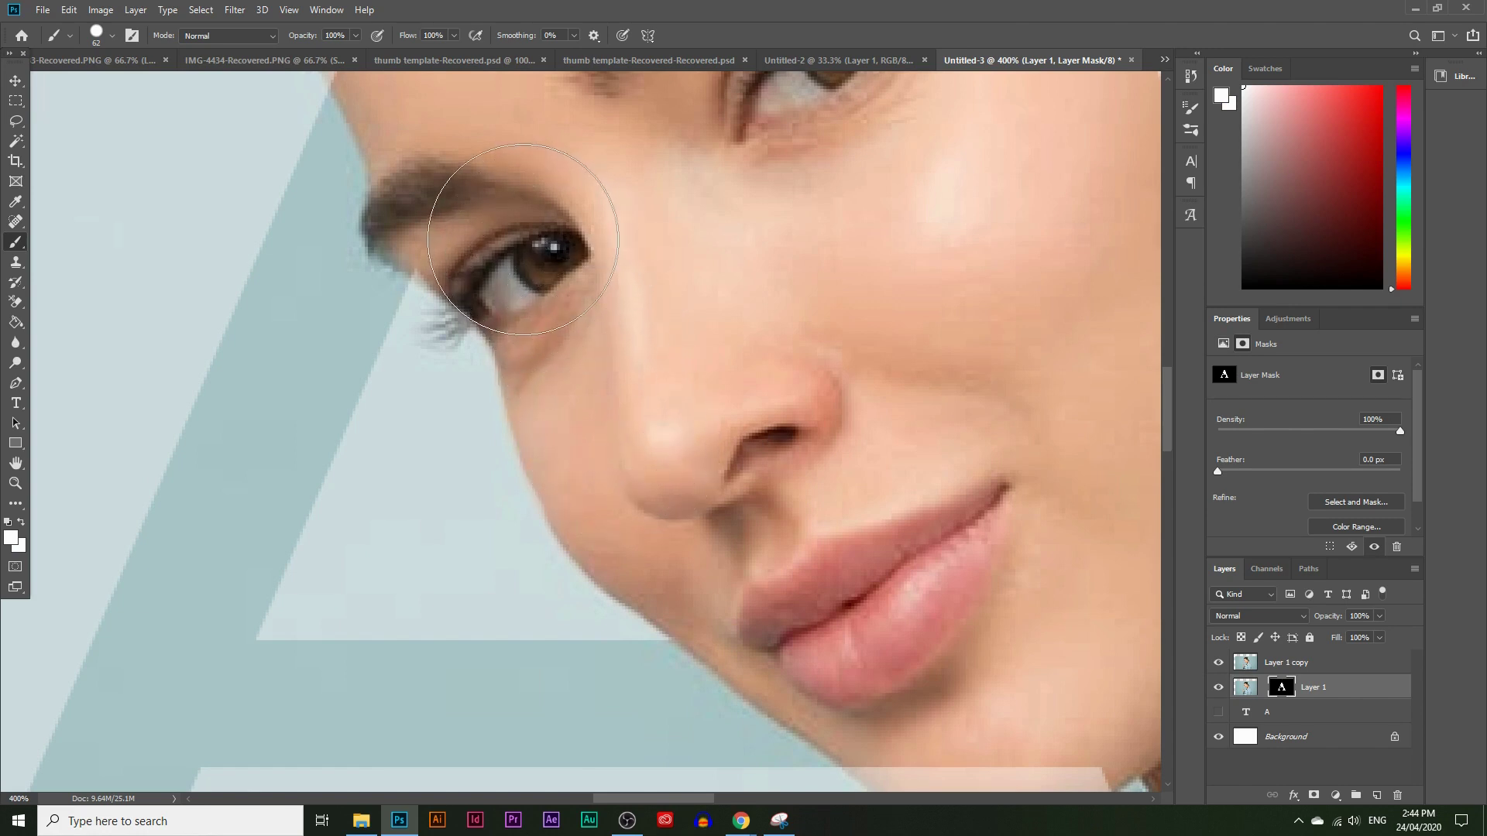
Step: Set the brush size to 1 px for revealing the fine eyelashes beside the woman's eye on Layer 1's mask
{"action": "left_click", "coordinate": [15, 483]}
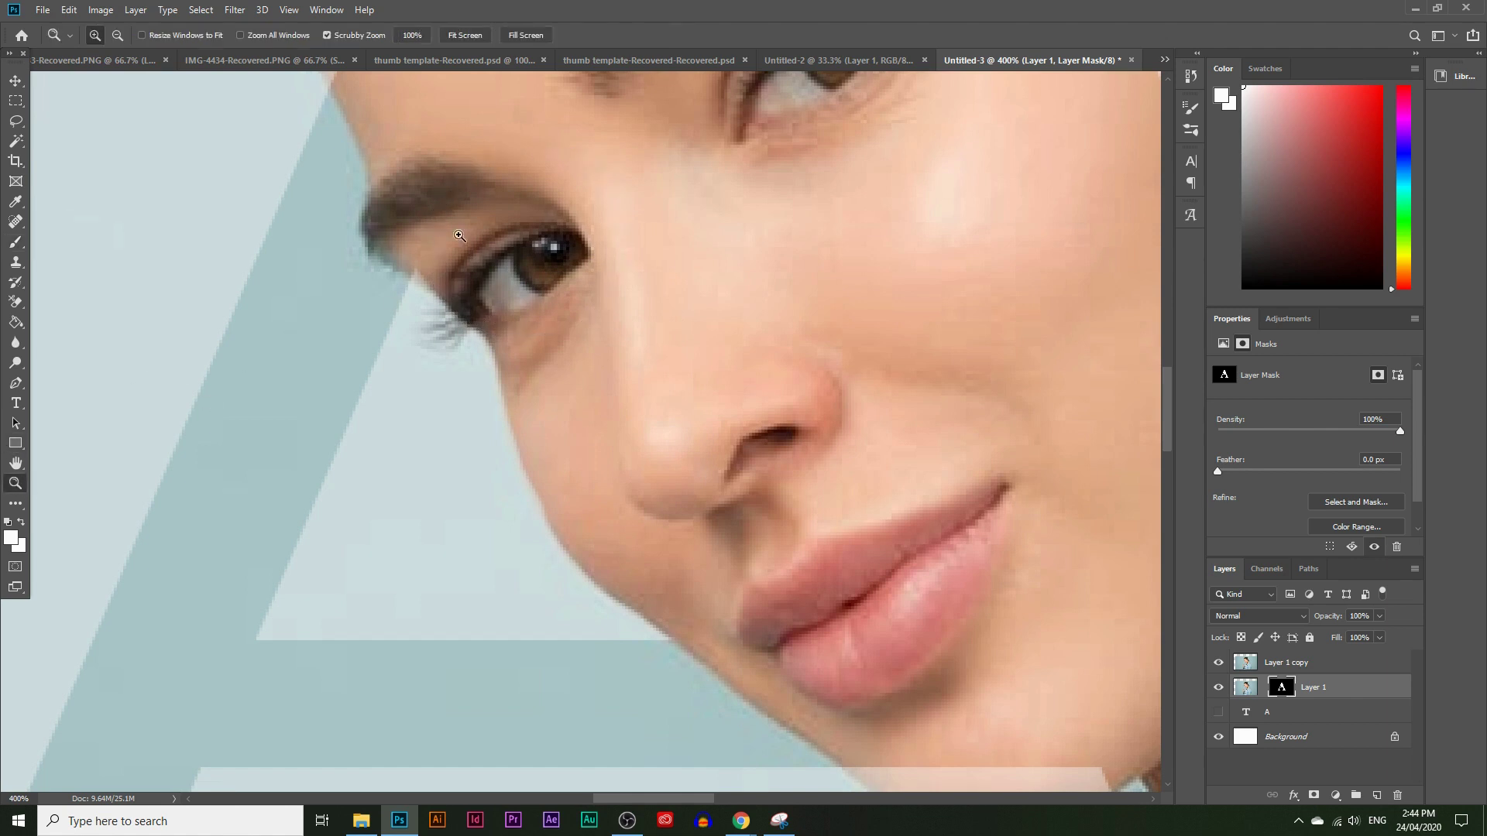
{"action": "left_click", "coordinate": [391, 265]}
{"action": "left_click", "coordinate": [399, 294]}
{"action": "left_click", "coordinate": [409, 323]}
{"action": "left_click", "coordinate": [15, 241]}
{"action": "left_click", "coordinate": [113, 37]}
{"action": "left_click_drag", "start_coordinate": [110, 80], "coordinate": [86, 84]}
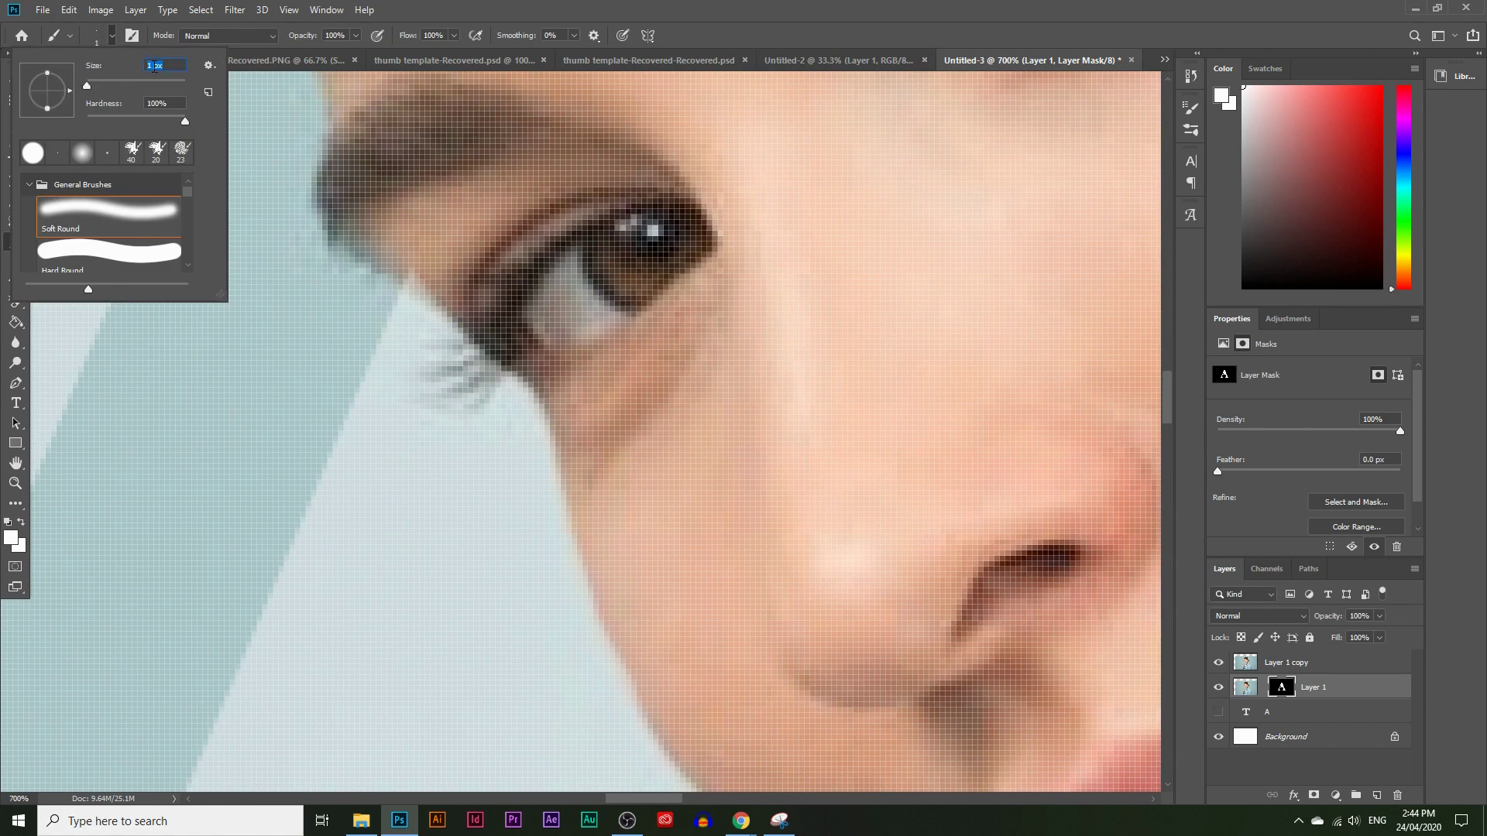
{"action": "key", "text": "Return"}
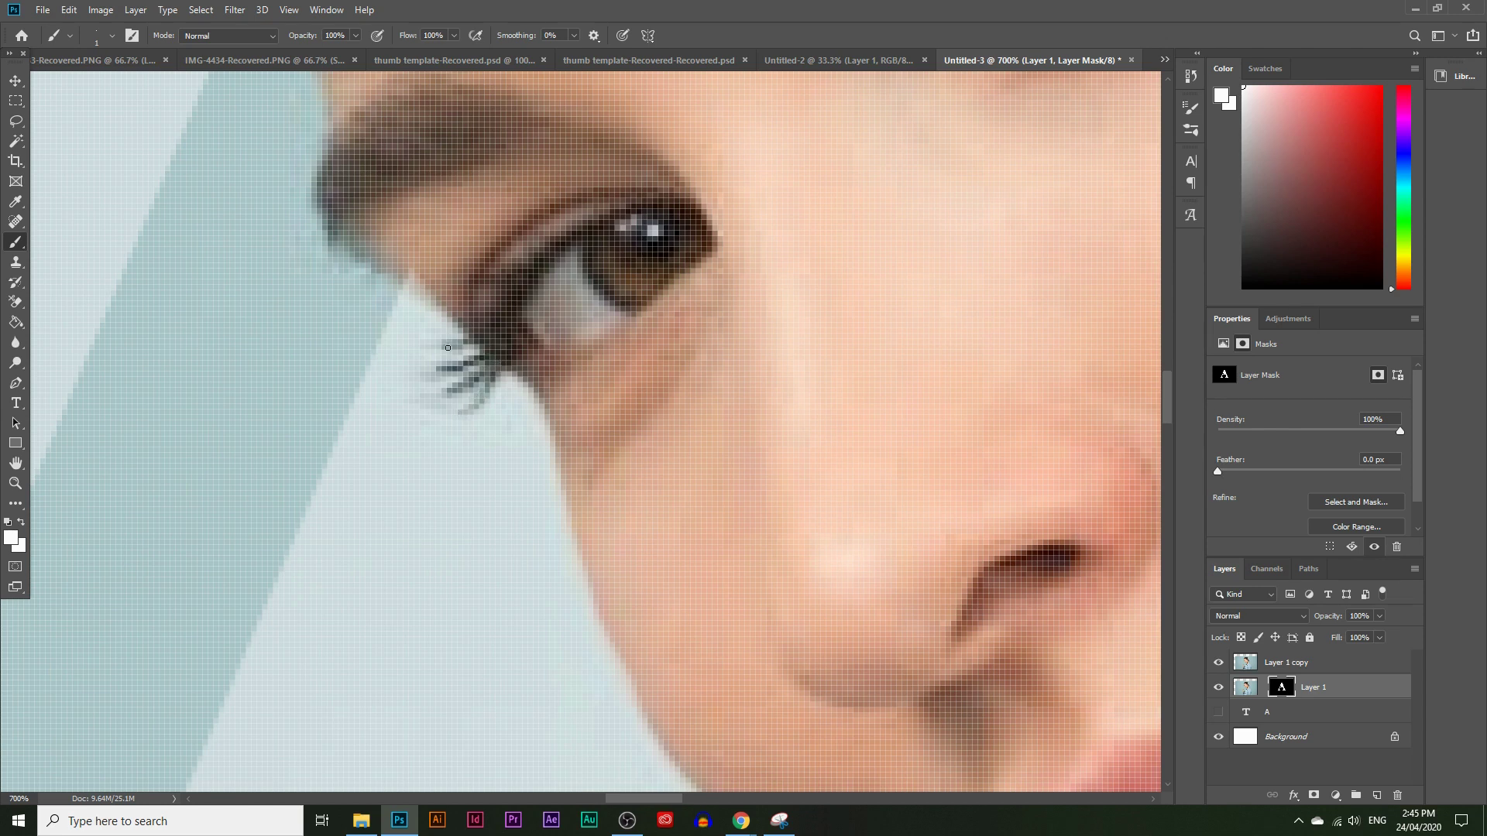
Step: Set the brush size to 17 px and paint white on Layer 1's mask along the cheek edge above the crossbar
{"action": "key", "text": "z"}
{"action": "left_click", "coordinate": [774, 395], "text": "alt"}
{"action": "left_click", "coordinate": [795, 446], "text": "alt"}
{"action": "left_click", "coordinate": [795, 447], "text": "alt"}
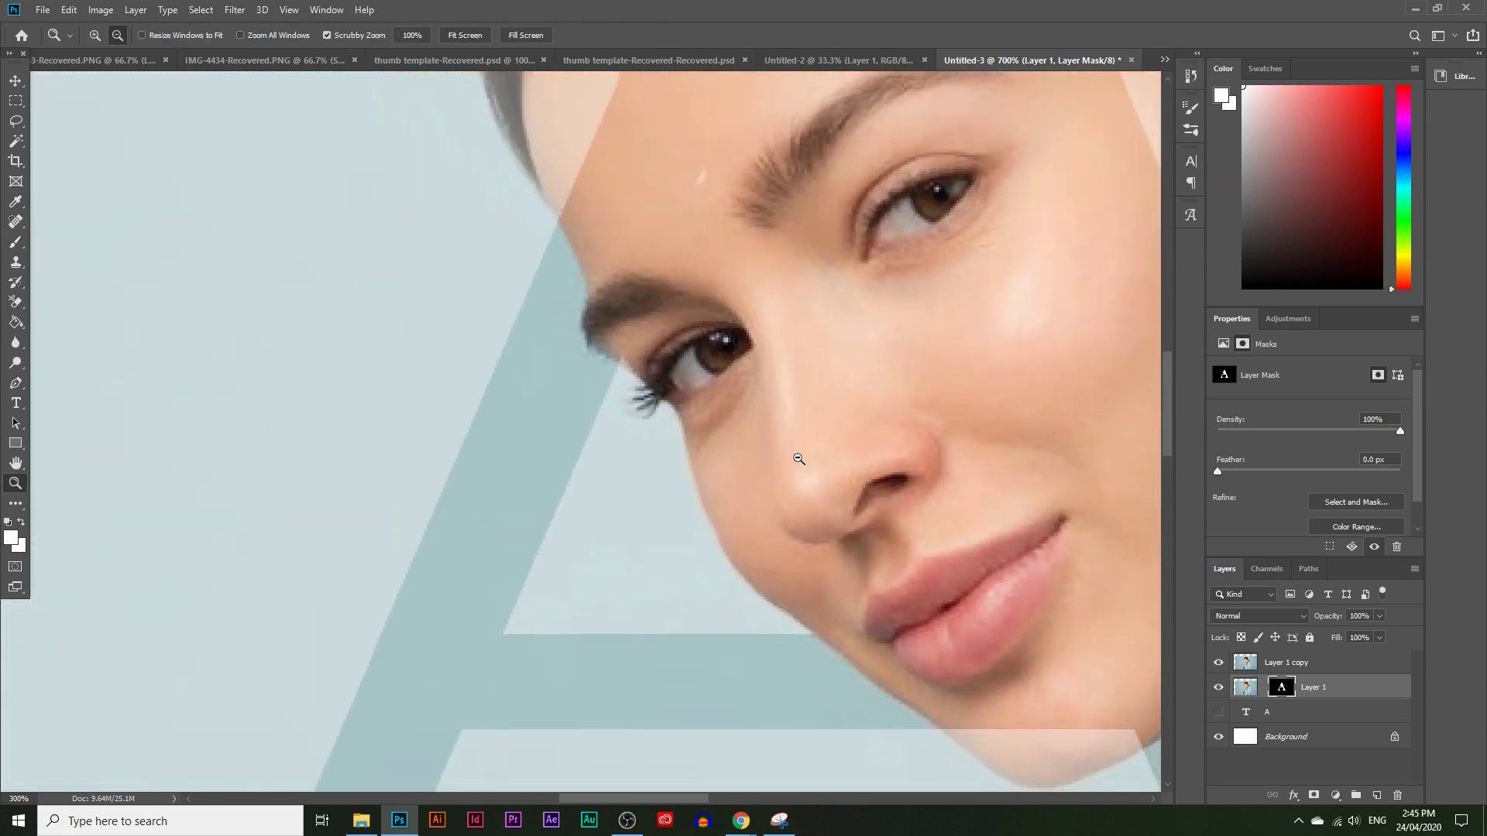
{"action": "left_click", "coordinate": [798, 449], "text": "alt"}
{"action": "left_click", "coordinate": [893, 547]}
{"action": "left_click", "coordinate": [700, 508]}
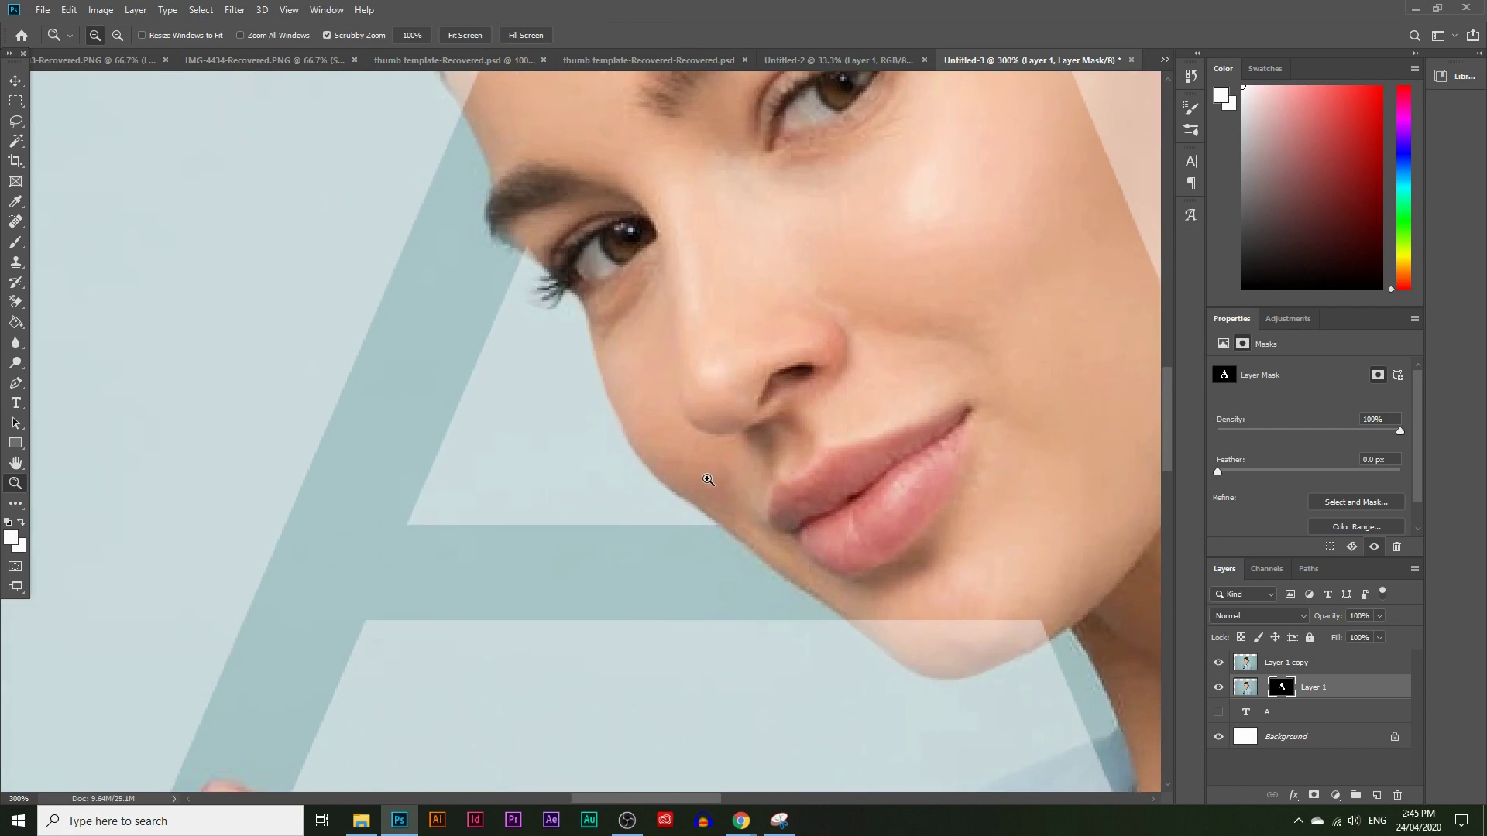
{"action": "left_click", "coordinate": [653, 425]}
{"action": "left_click", "coordinate": [614, 405]}
{"action": "left_click", "coordinate": [605, 403]}
{"action": "left_click", "coordinate": [597, 401]}
{"action": "left_click", "coordinate": [597, 400]}
{"action": "left_click", "coordinate": [15, 242]}
{"action": "left_click", "coordinate": [113, 36]}
{"action": "left_click_drag", "start_coordinate": [87, 86], "coordinate": [94, 86]}
{"action": "left_click", "coordinate": [619, 395]}
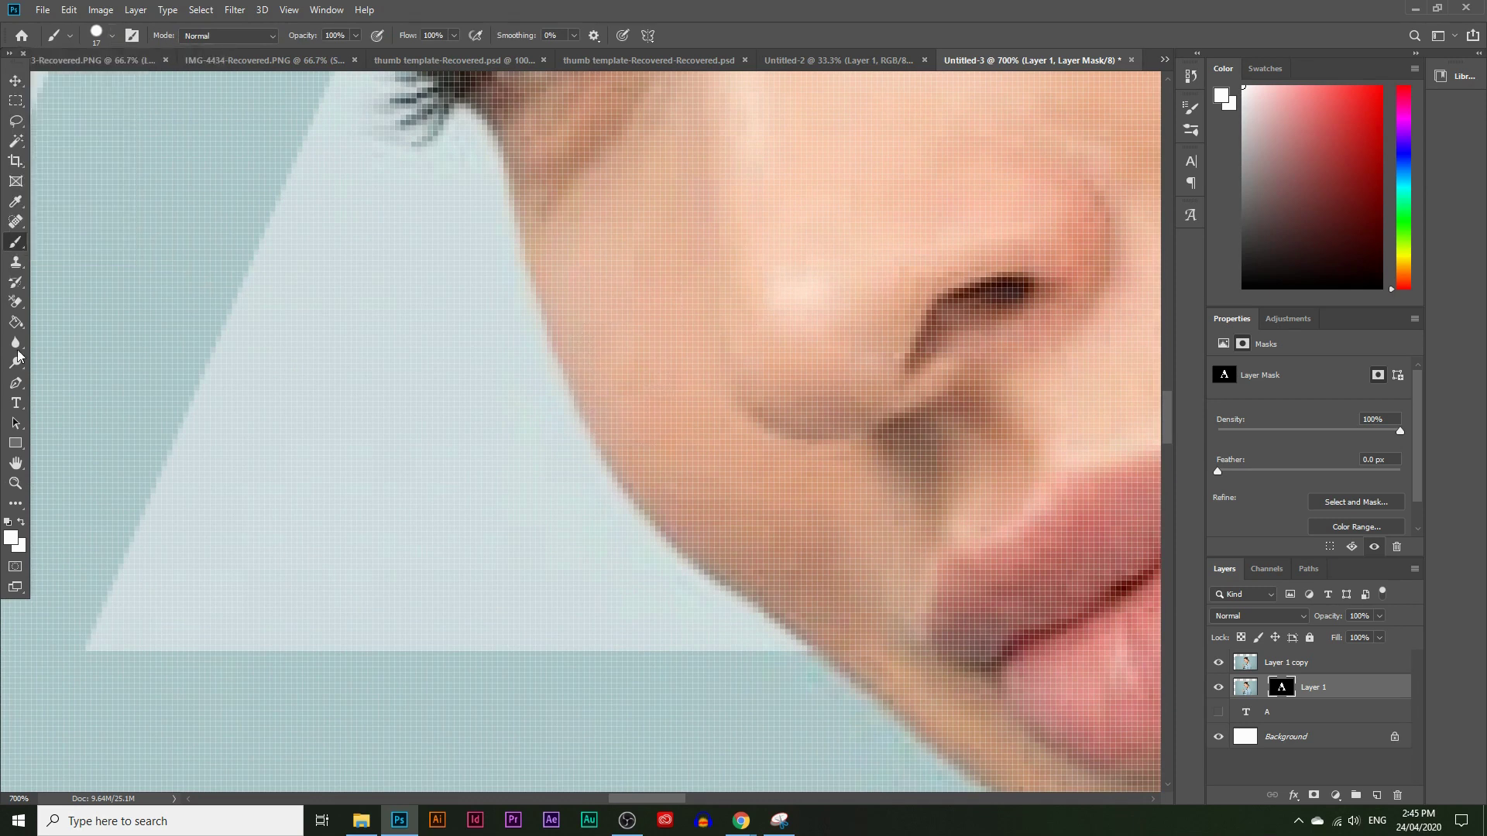
Step: Paint white on Layer 1's mask to reveal the woman's chin below the letter's crossbar
{"action": "left_click", "coordinate": [15, 482]}
{"action": "left_click", "coordinate": [745, 528], "text": "alt"}
{"action": "left_click", "coordinate": [813, 538], "text": "alt"}
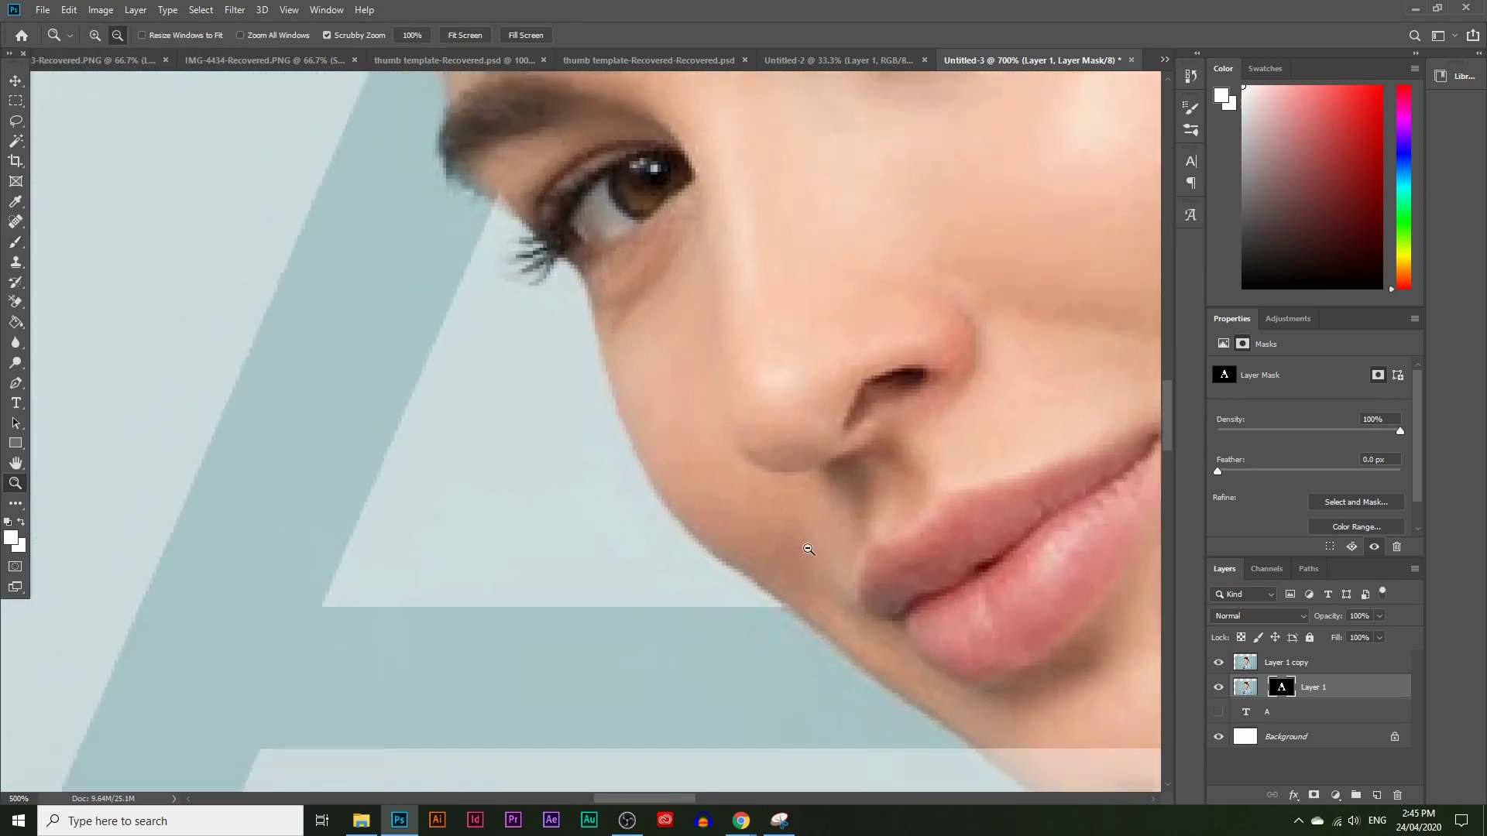
{"action": "left_click", "coordinate": [813, 524], "text": "alt"}
{"action": "left_click", "coordinate": [813, 527], "text": "alt"}
{"action": "left_click", "coordinate": [1022, 643]}
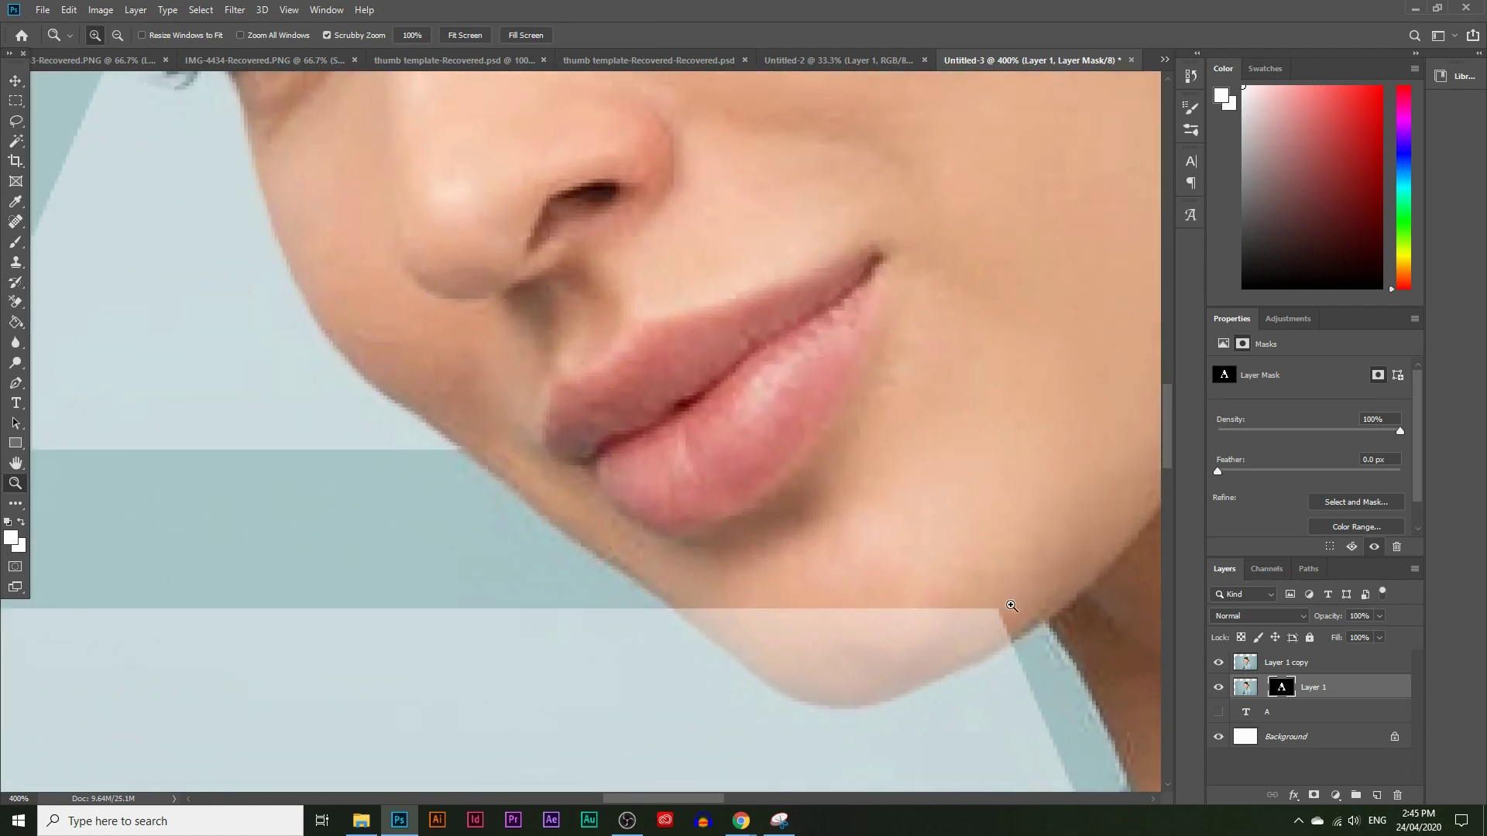
{"action": "left_click", "coordinate": [1012, 607]}
{"action": "left_click", "coordinate": [1012, 607]}
{"action": "left_click", "coordinate": [1013, 607]}
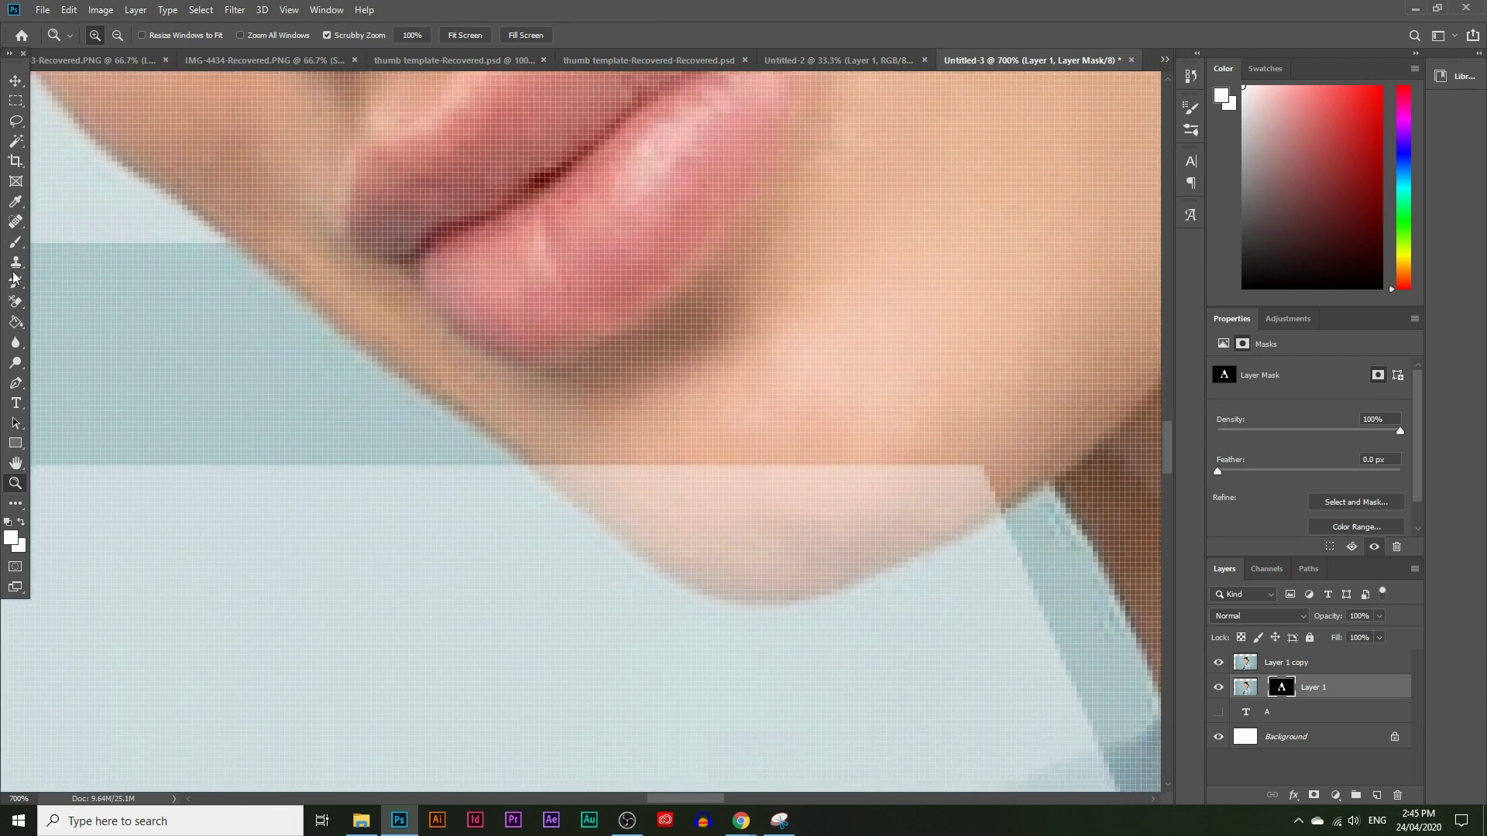
{"action": "key", "text": "b"}
{"action": "mouse_move", "coordinate": [578, 434]}
{"action": "left_mouse_down"}
{"action": "mouse_move", "coordinate": [753, 552]}
{"action": "mouse_move", "coordinate": [936, 492]}
{"action": "mouse_move", "coordinate": [954, 460]}
{"action": "mouse_move", "coordinate": [707, 467]}
{"action": "left_mouse_up"}
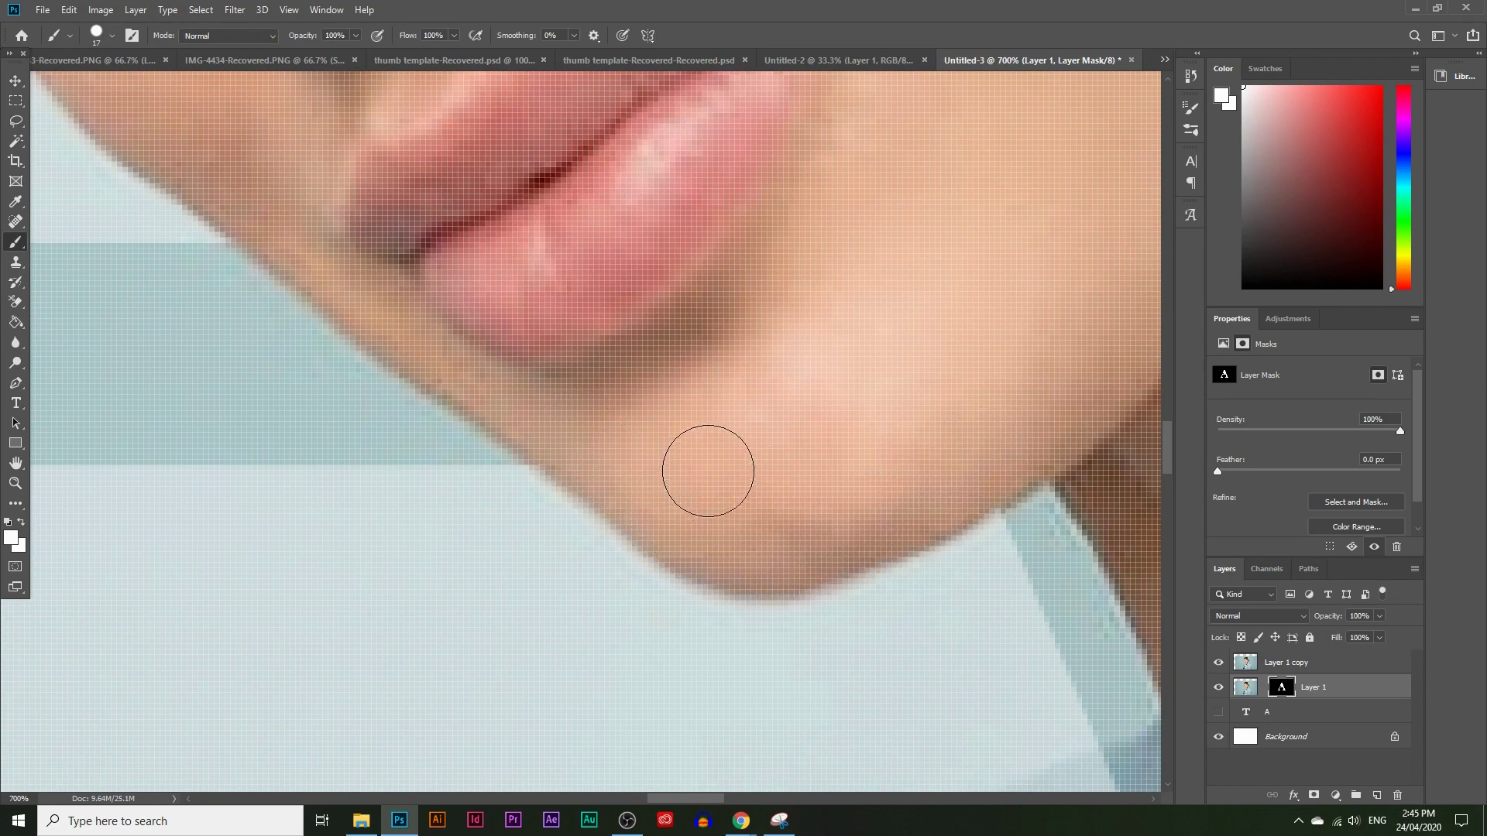
Step: Hide Layer 1 copy so only the masked letter portrait shows on the white background
{"action": "left_click", "coordinate": [14, 484]}
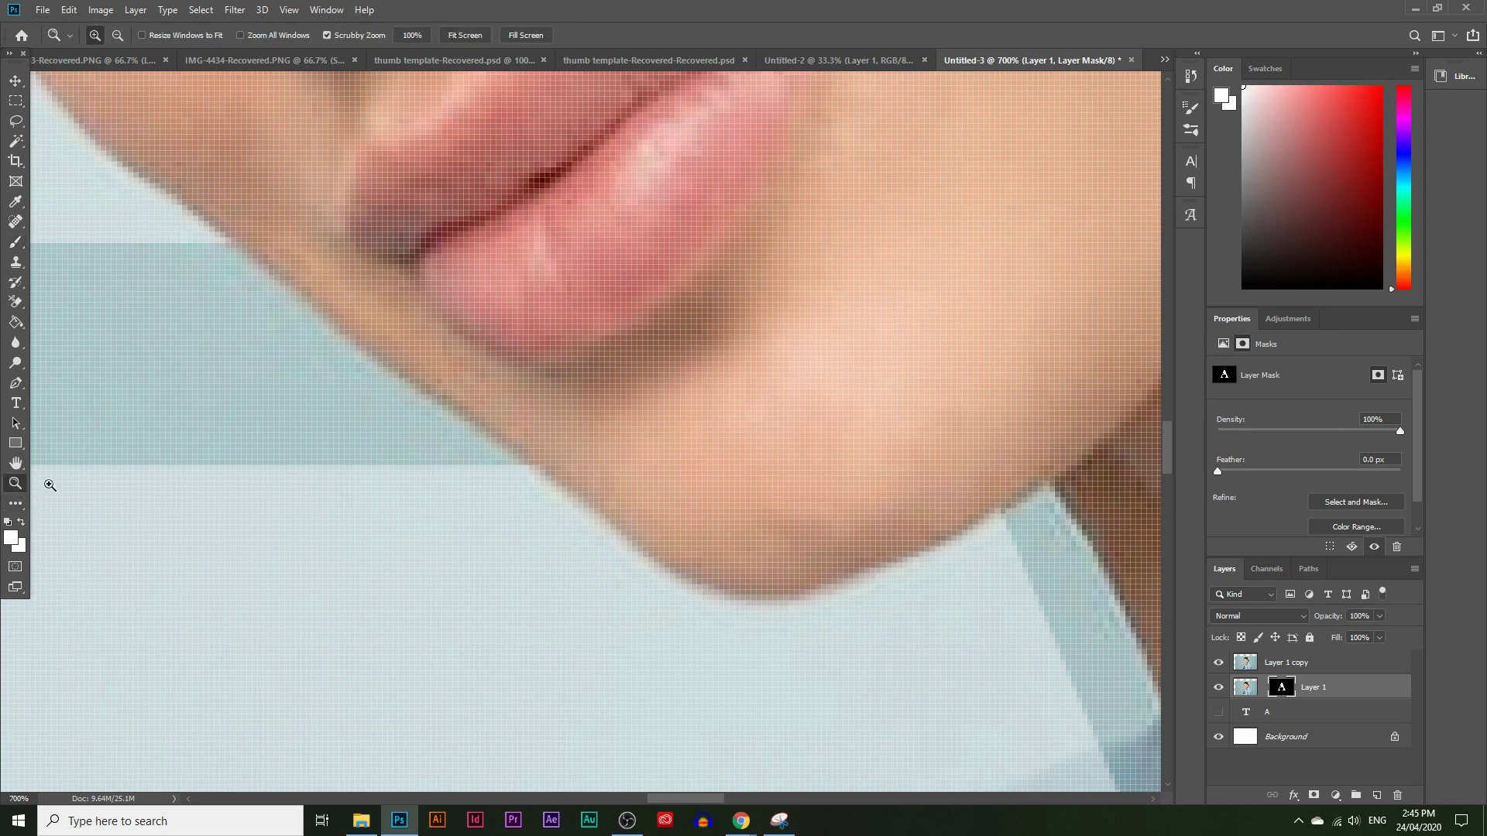
{"action": "left_click", "coordinate": [542, 398], "text": "alt"}
{"action": "left_click", "coordinate": [597, 405], "text": "alt"}
{"action": "left_click", "coordinate": [579, 411], "text": "alt"}
{"action": "left_click", "coordinate": [580, 411], "text": "alt"}
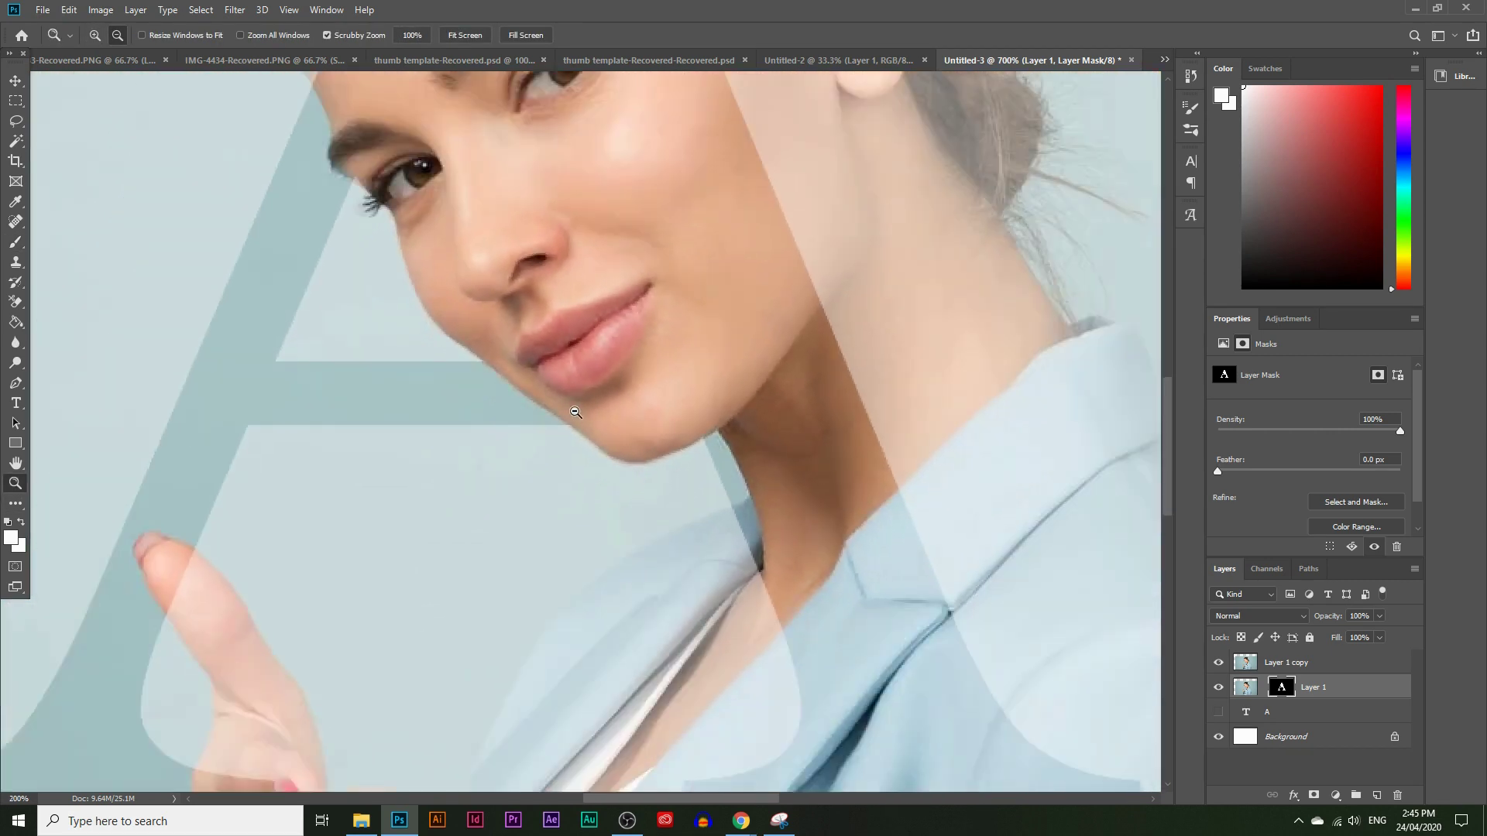
{"action": "left_click", "coordinate": [574, 404], "text": "alt"}
{"action": "left_click", "coordinate": [568, 396], "text": "alt"}
{"action": "left_click", "coordinate": [584, 394], "text": "alt"}
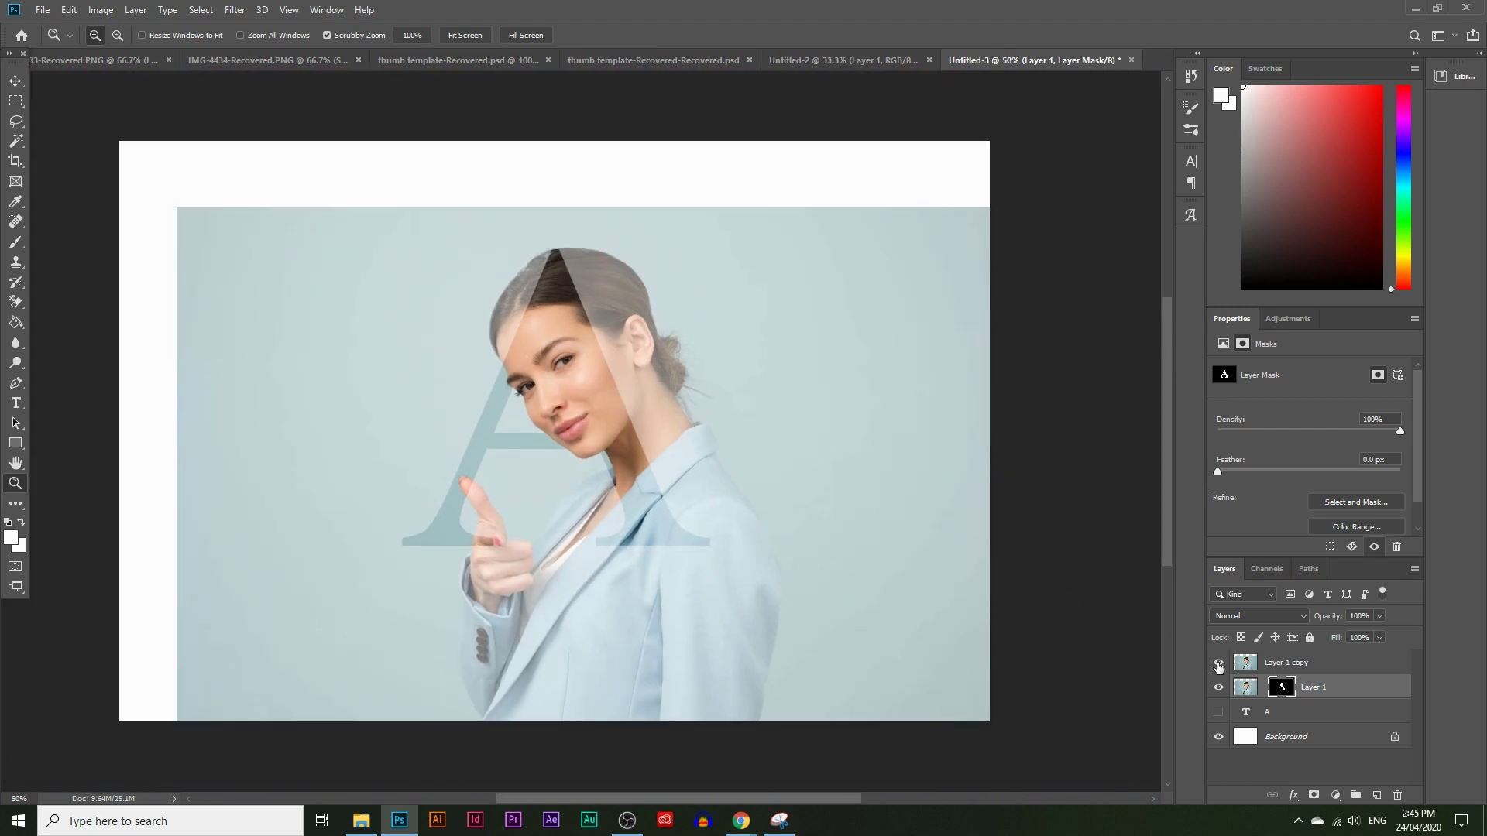
{"action": "left_click", "coordinate": [1218, 664]}
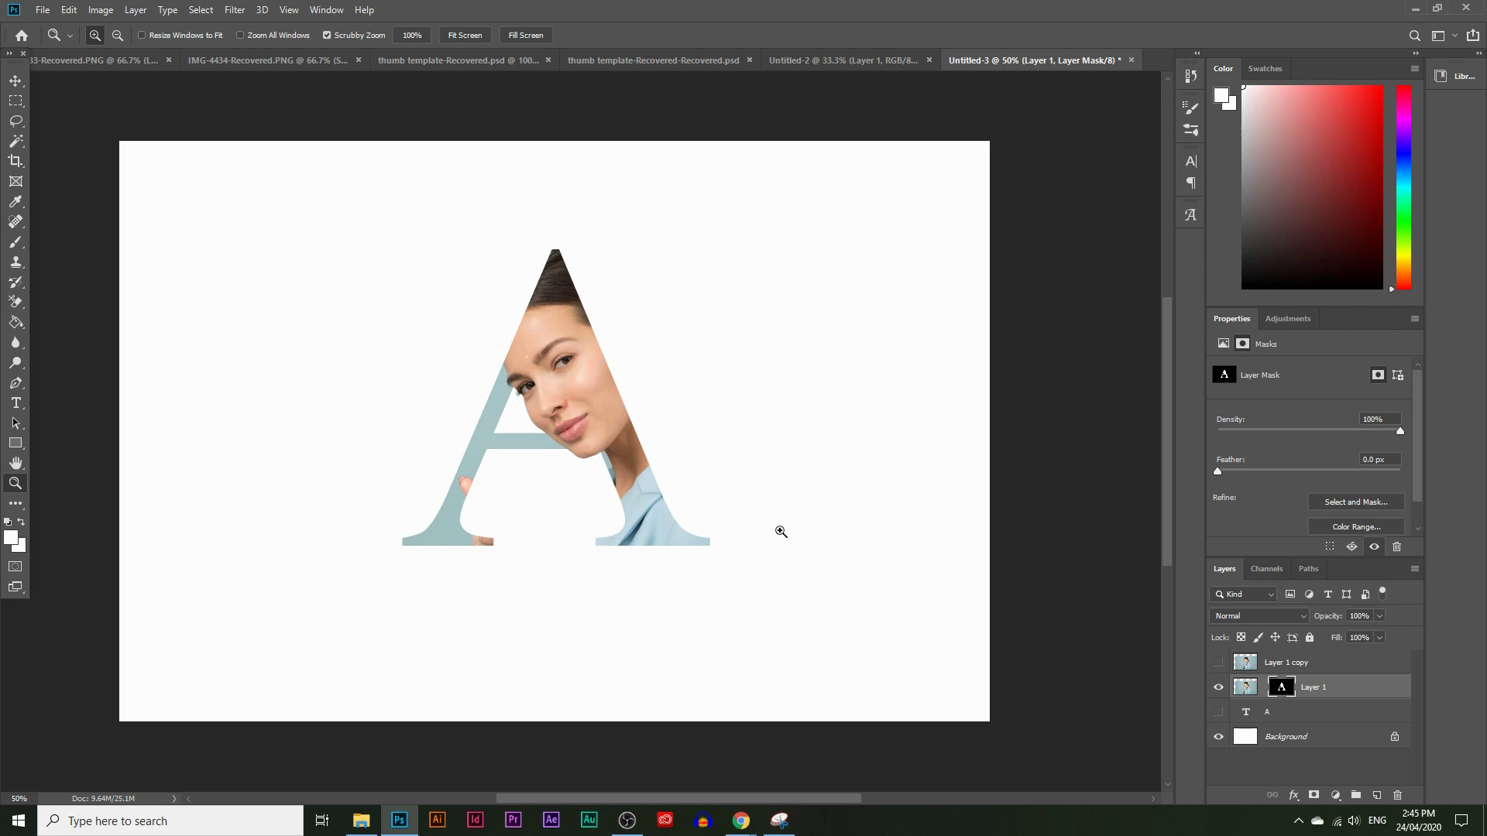
{"action": "left_click_drag", "start_coordinate": [1276, 678], "coordinate": [1291, 695]}
{"action": "left_click_drag", "start_coordinate": [1288, 694], "coordinate": [1283, 689]}
{"action": "left_click", "coordinate": [1282, 688], "text": "ctrl"}
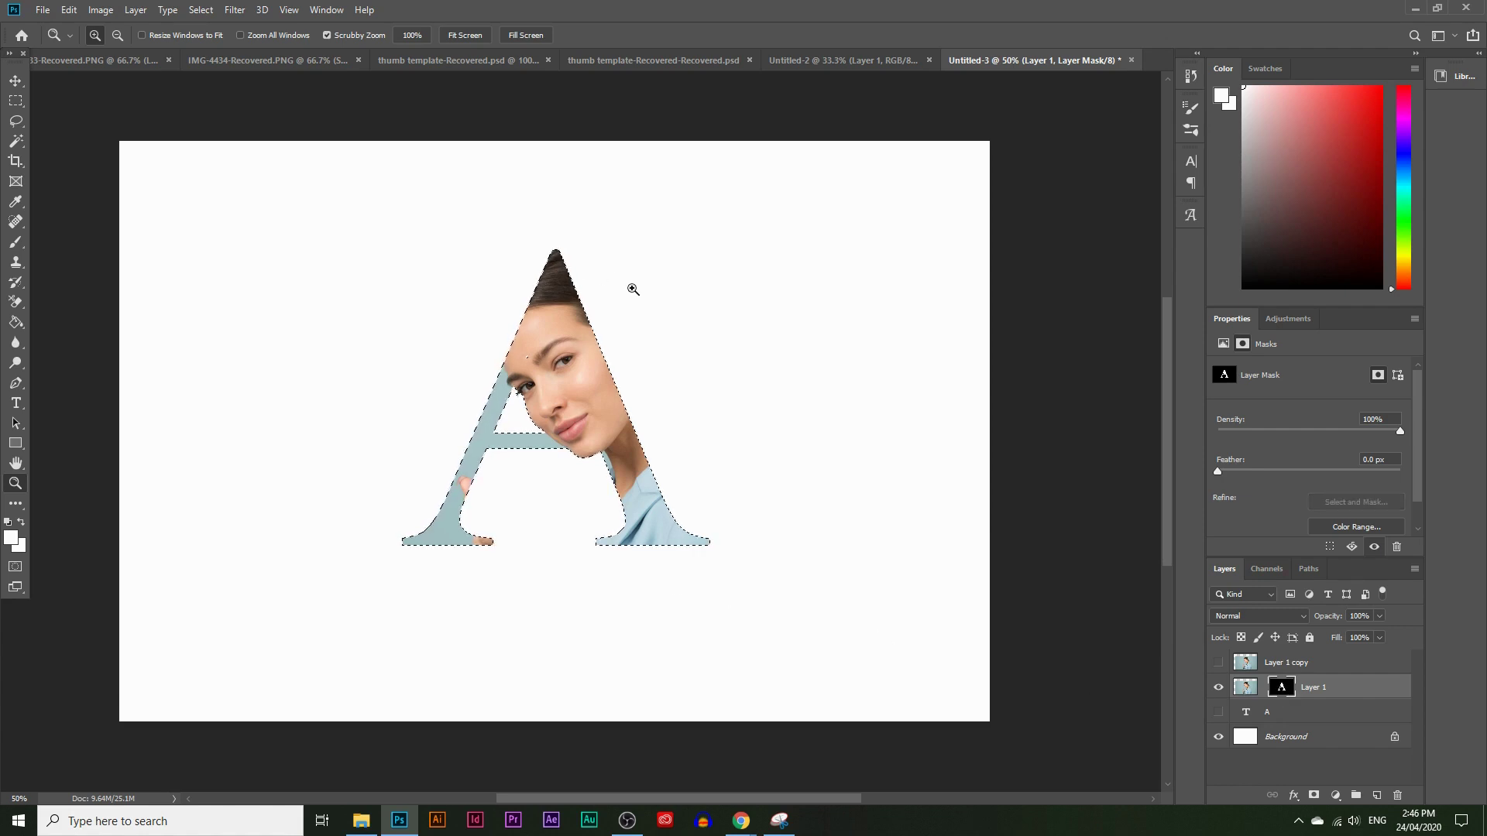
{"action": "left_click_drag", "start_coordinate": [533, 327], "coordinate": [510, 442]}
{"action": "key", "text": "ctrl+d"}
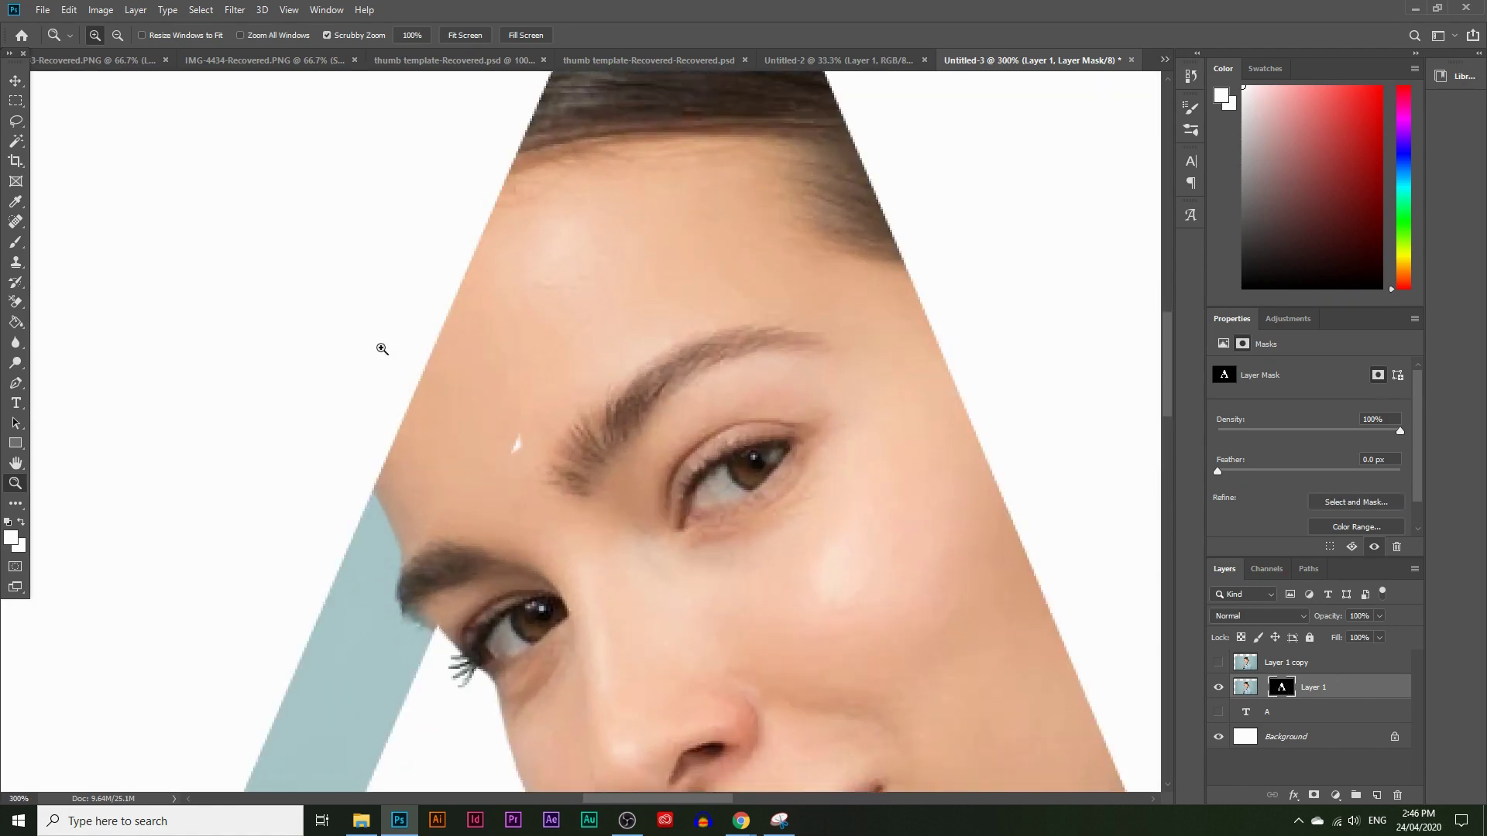
Step: Paint over the small white fleck beside the eyebrow on Layer 1's mask to fill the gap in the forehead
{"action": "left_click", "coordinate": [15, 241]}
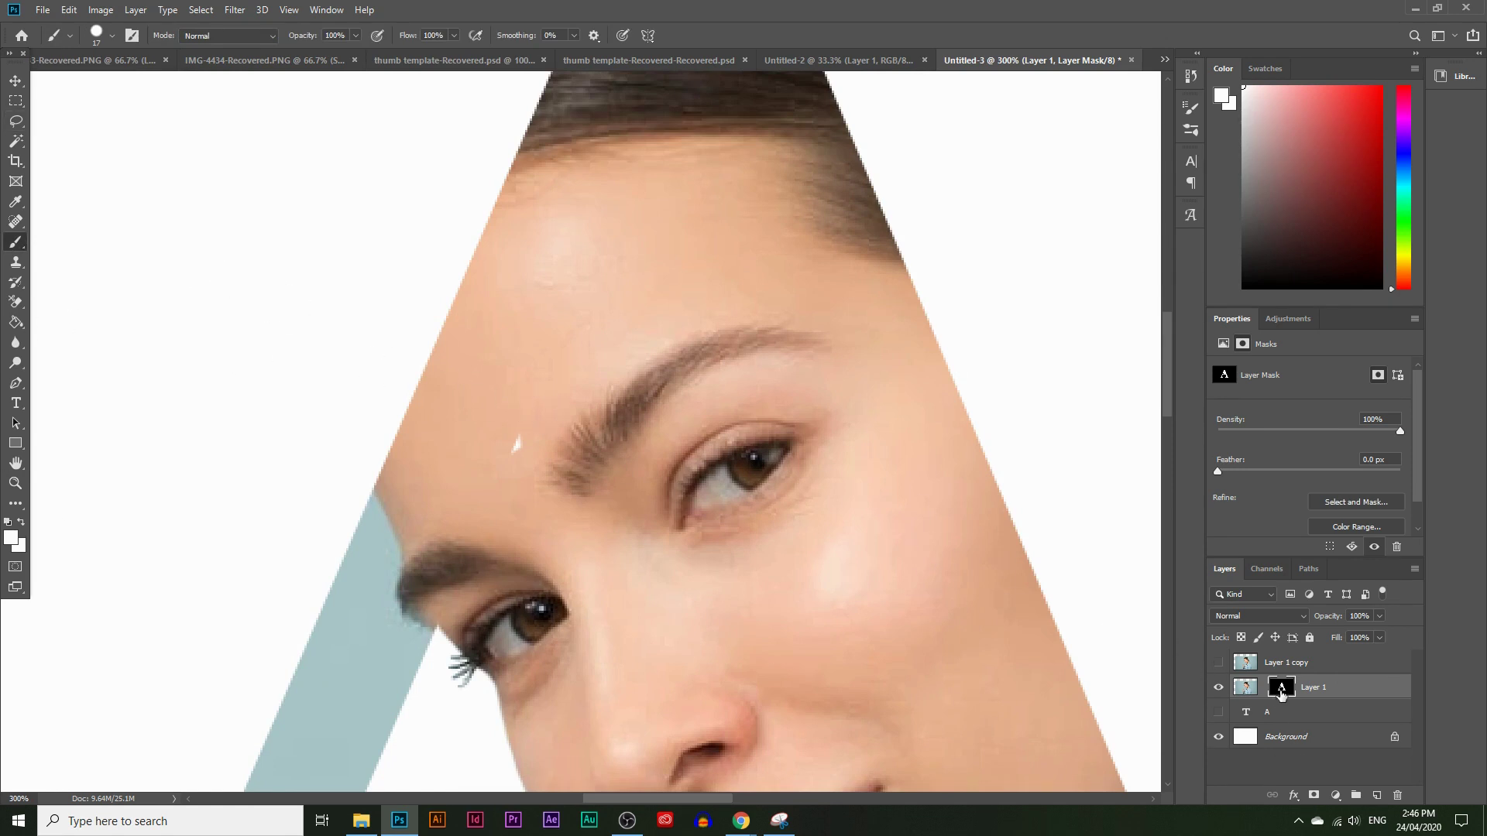
{"action": "left_click", "coordinate": [517, 444]}
{"action": "scroll", "coordinate": [529, 553], "scroll_direction": "down", "scroll_amount": 3}
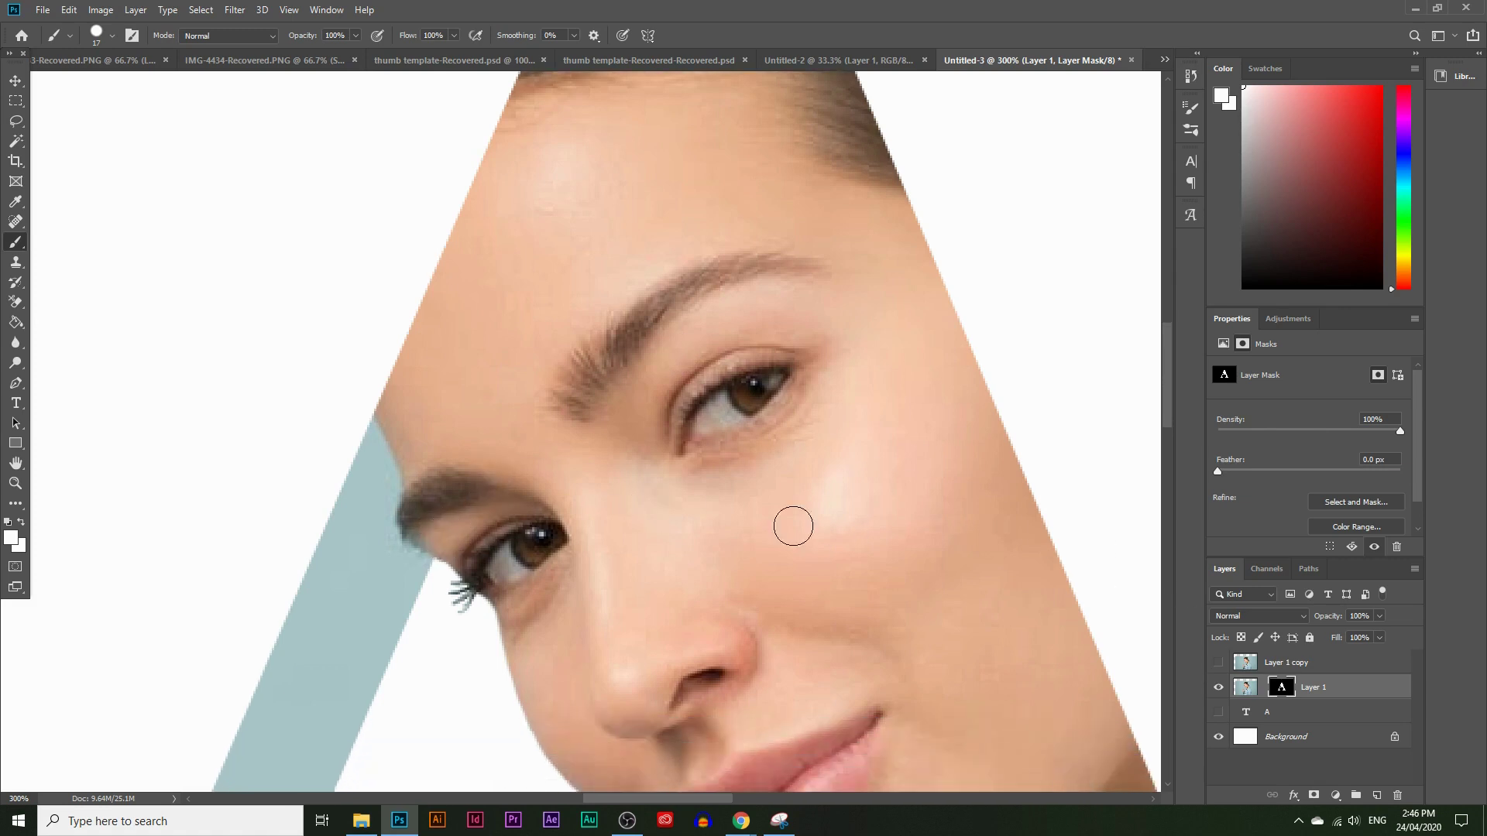
{"action": "scroll", "coordinate": [1136, 574], "scroll_direction": "down", "scroll_amount": 3}
Step: Load Layer 1's mask as a selection and add a new empty layer directly beneath Layer 1
{"action": "left_click_drag", "start_coordinate": [1286, 683], "coordinate": [1287, 693]}
{"action": "left_click", "coordinate": [1283, 689], "text": "ctrl"}
{"action": "left_click", "coordinate": [15, 482]}
{"action": "left_click", "coordinate": [503, 418], "text": "alt"}
{"action": "left_click", "coordinate": [554, 413], "text": "alt"}
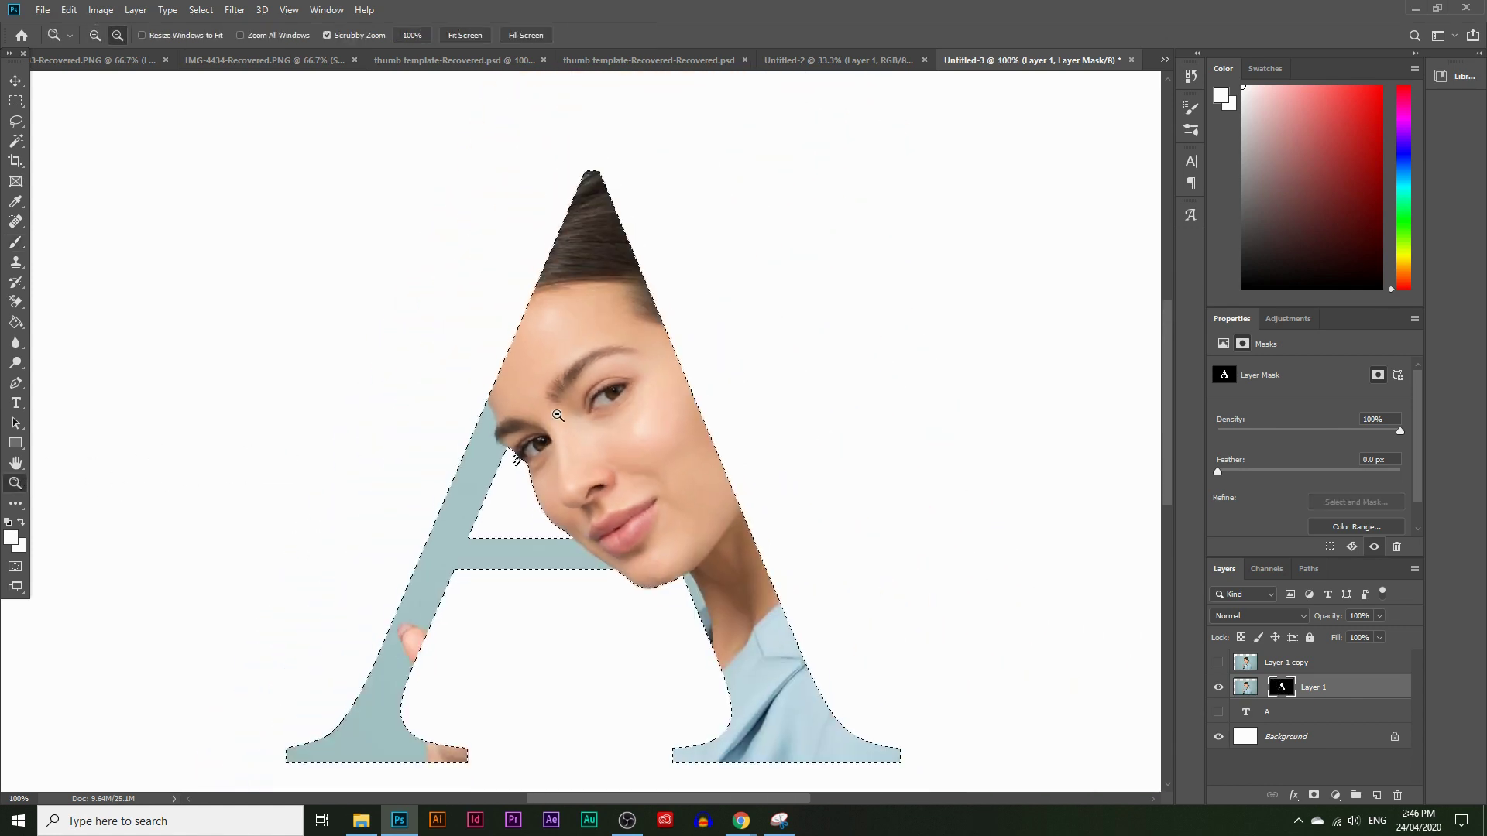
{"action": "left_click", "coordinate": [558, 416], "text": "alt"}
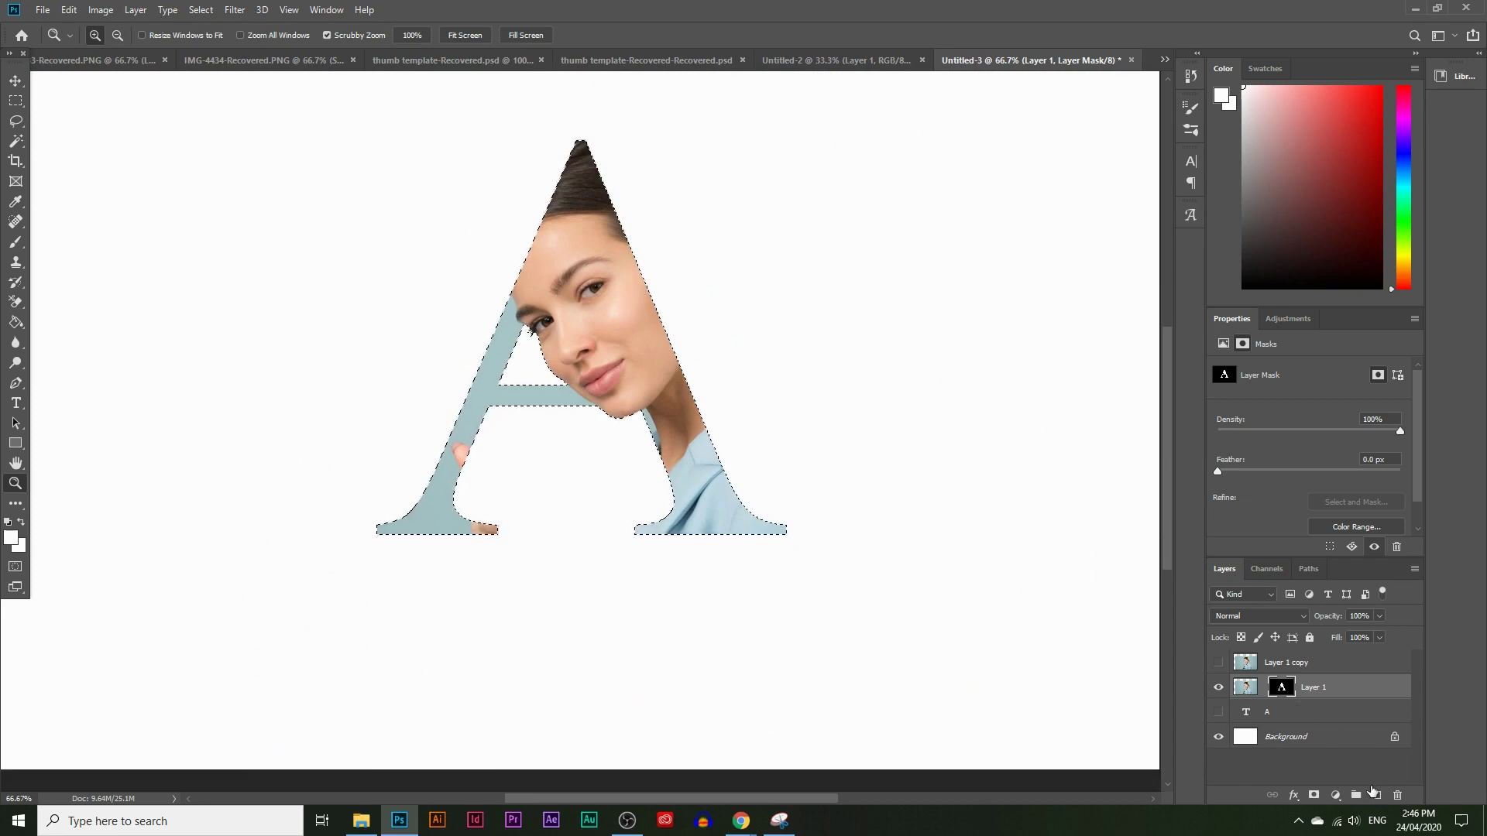
{"action": "left_click", "coordinate": [1375, 793]}
{"action": "left_click_drag", "start_coordinate": [1301, 689], "coordinate": [1317, 728]}
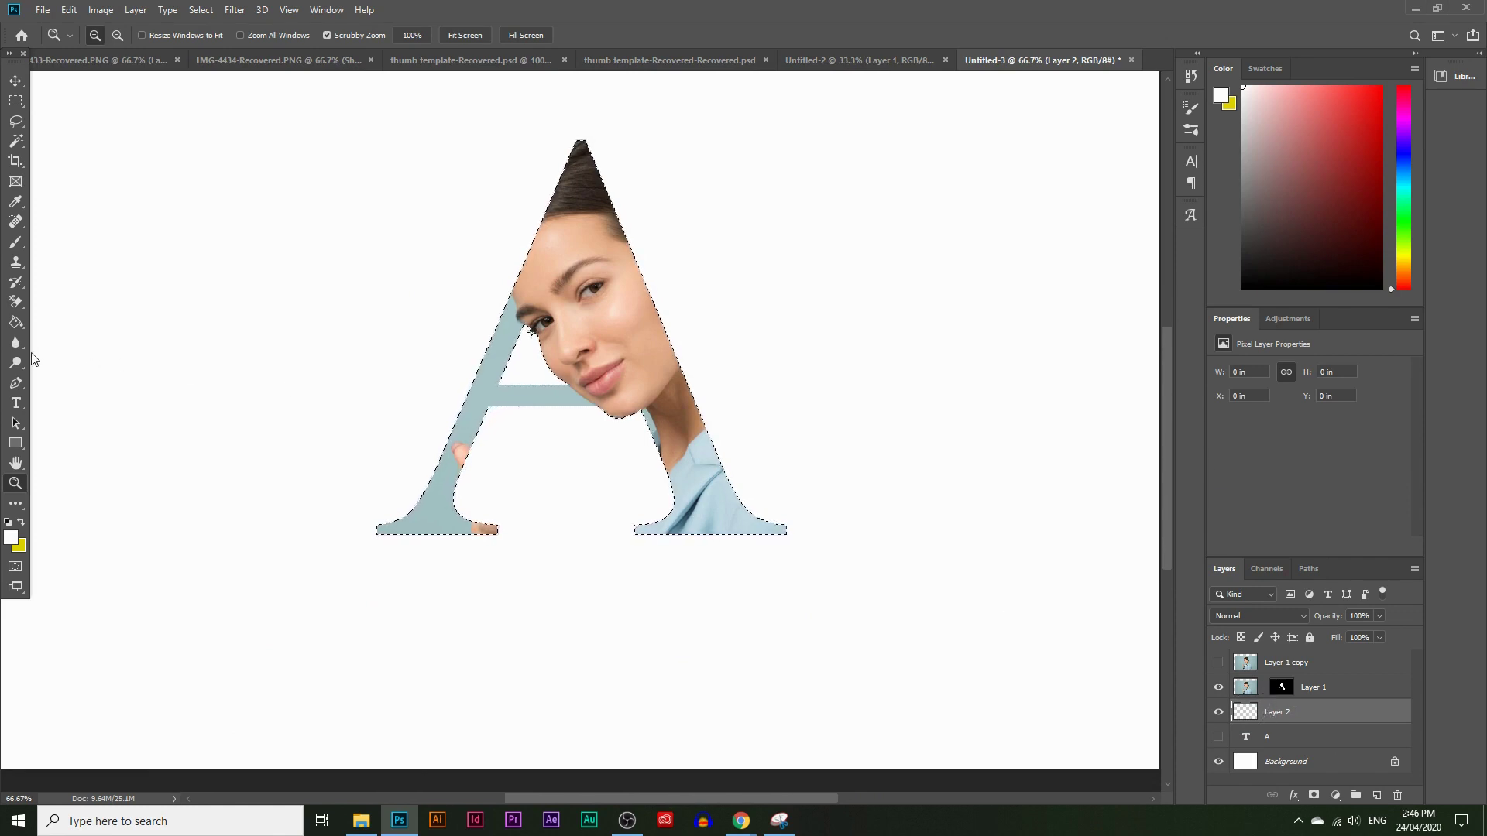
Step: Set the foreground color to black (000000), fill the letter selection on Layer 2 with the Paint Bucket, and deselect
{"action": "left_click", "coordinate": [16, 324]}
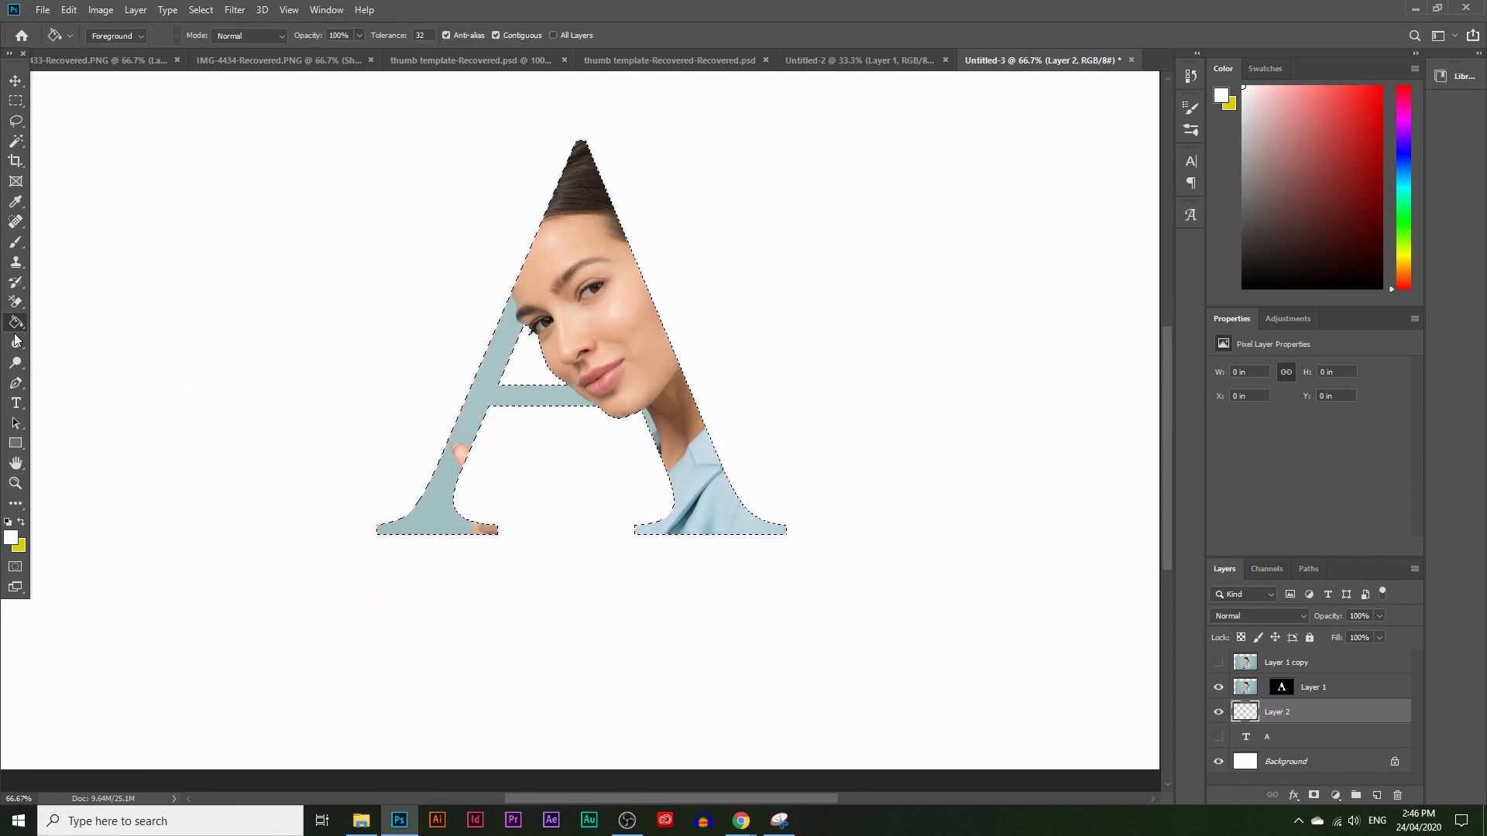
{"action": "left_click", "coordinate": [11, 540]}
{"action": "left_click", "coordinate": [572, 732]}
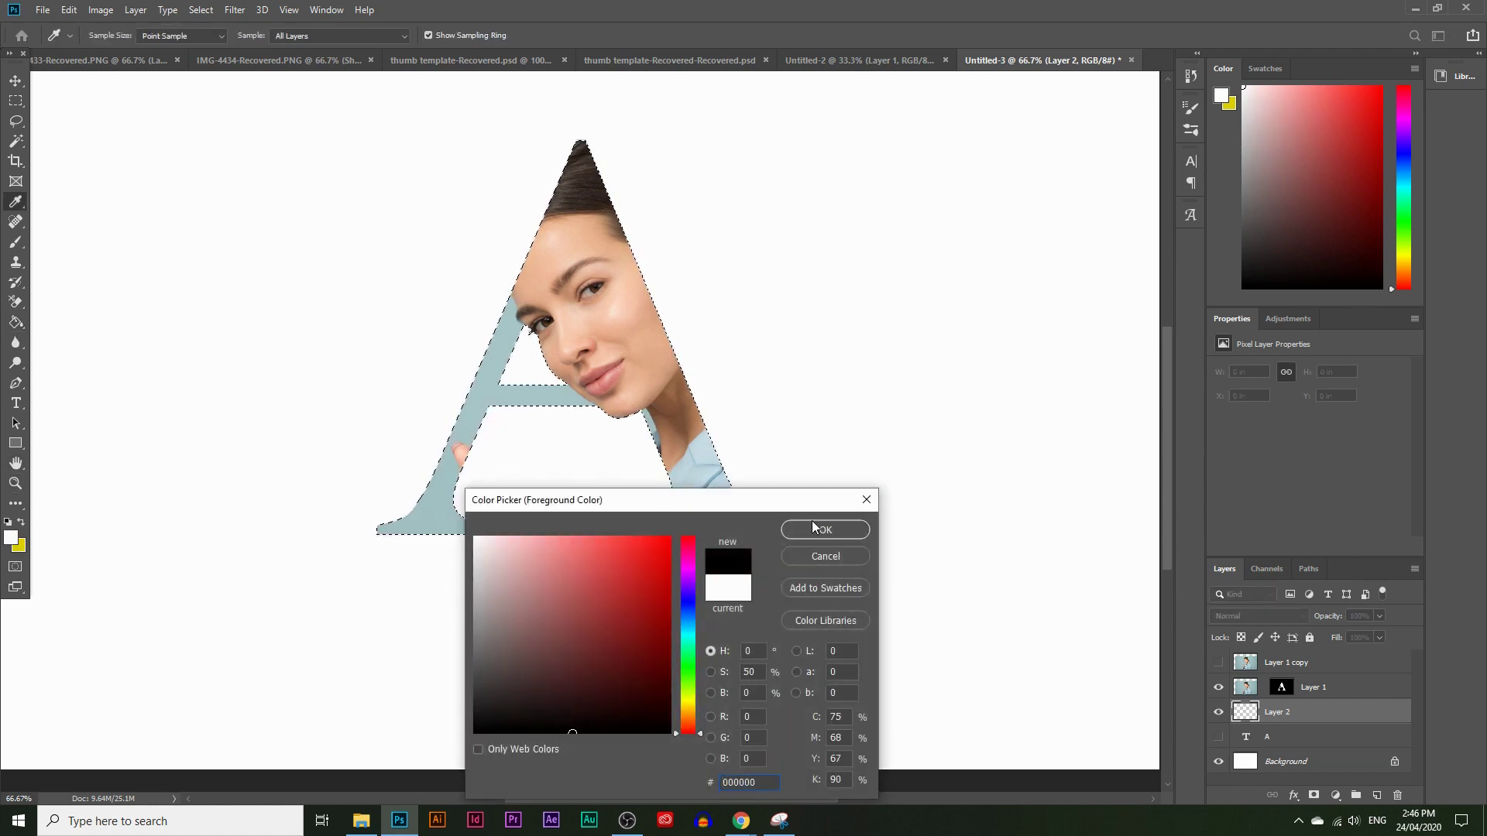
{"action": "left_click", "coordinate": [812, 528]}
{"action": "left_click", "coordinate": [583, 345]}
{"action": "key", "text": "ctrl+d"}
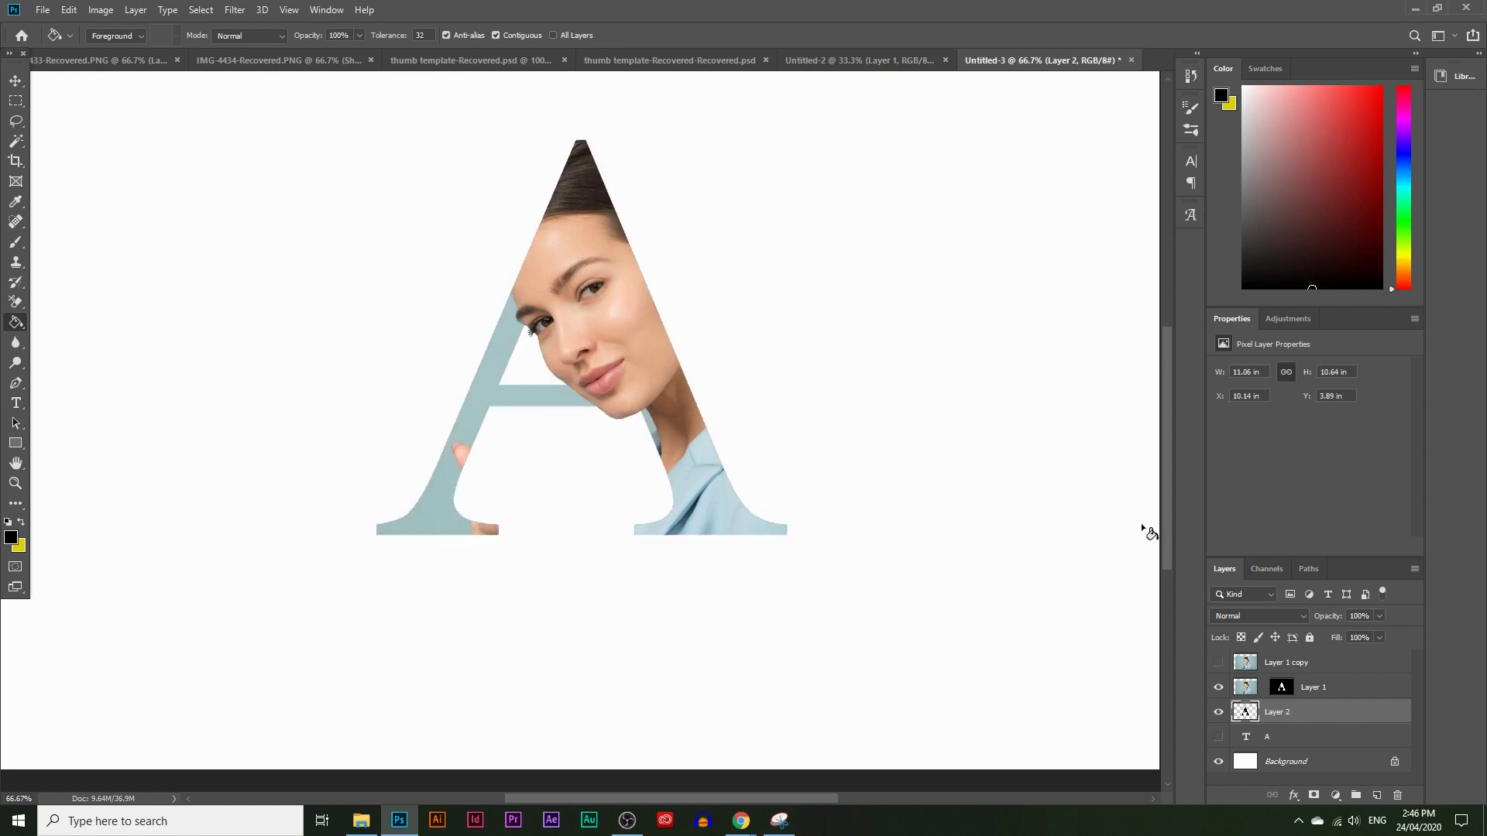
Step: Hide Layer 1 to show the black-filled letter shape of Layer 2 on its own
{"action": "left_click", "coordinate": [1283, 692], "text": "ctrl"}
{"action": "key", "text": "ctrl+d"}
{"action": "key", "text": "v"}
{"action": "left_click", "coordinate": [1218, 687]}
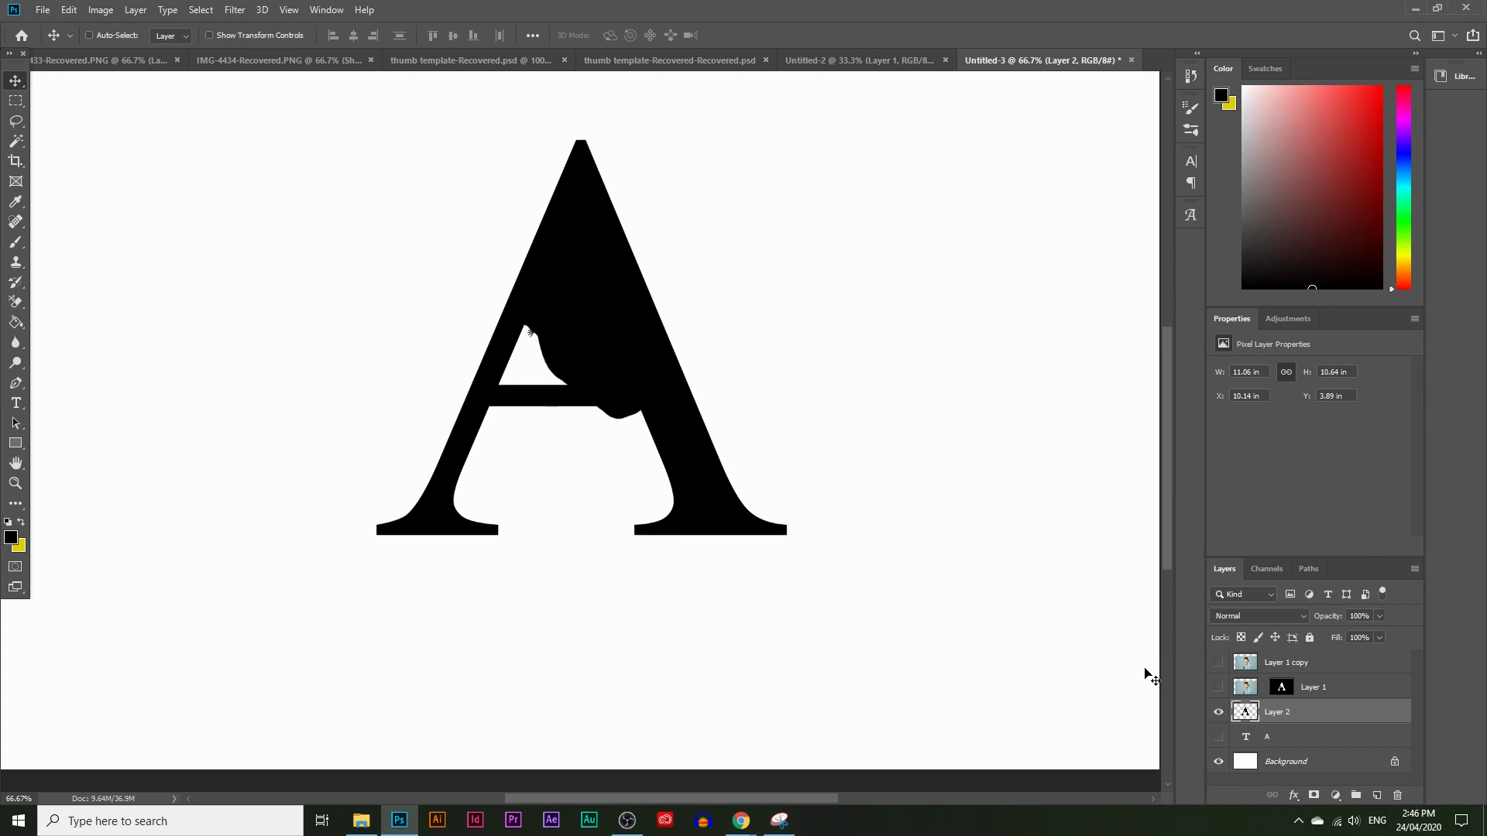
Step: Show Layer 1 again and nudge the black letter on Layer 2 slightly down to Y 4.01 in
{"action": "left_click", "coordinate": [1218, 689]}
{"action": "key", "text": "Down"}
{"action": "key", "text": "Down"}
{"action": "key", "text": "Down"}
{"action": "key", "text": "Down"}
{"action": "key", "text": "Down"}
{"action": "key", "text": "Down"}
{"action": "key", "text": "Down"}
{"action": "key", "text": "Down"}
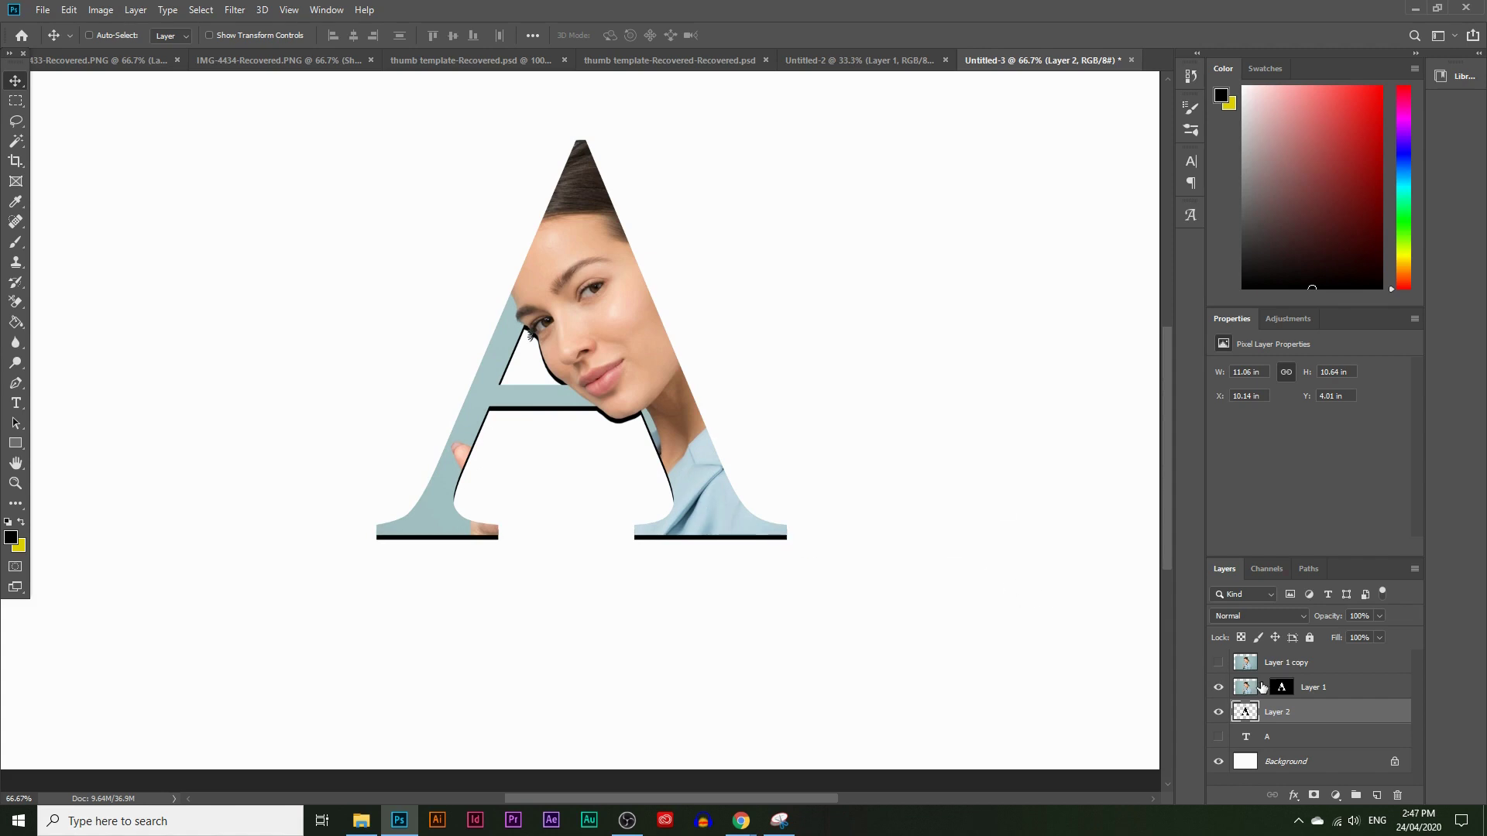
Step: Rename Layer 2 as Shadow
{"action": "double_click", "coordinate": [1284, 720]}
{"action": "type", "text": "Shadow"}
{"action": "key", "text": "Return"}
Step: Apply a Gaussian Blur with a radius of 13.9 pixels to the Shadow layer
{"action": "left_click", "coordinate": [203, 9]}
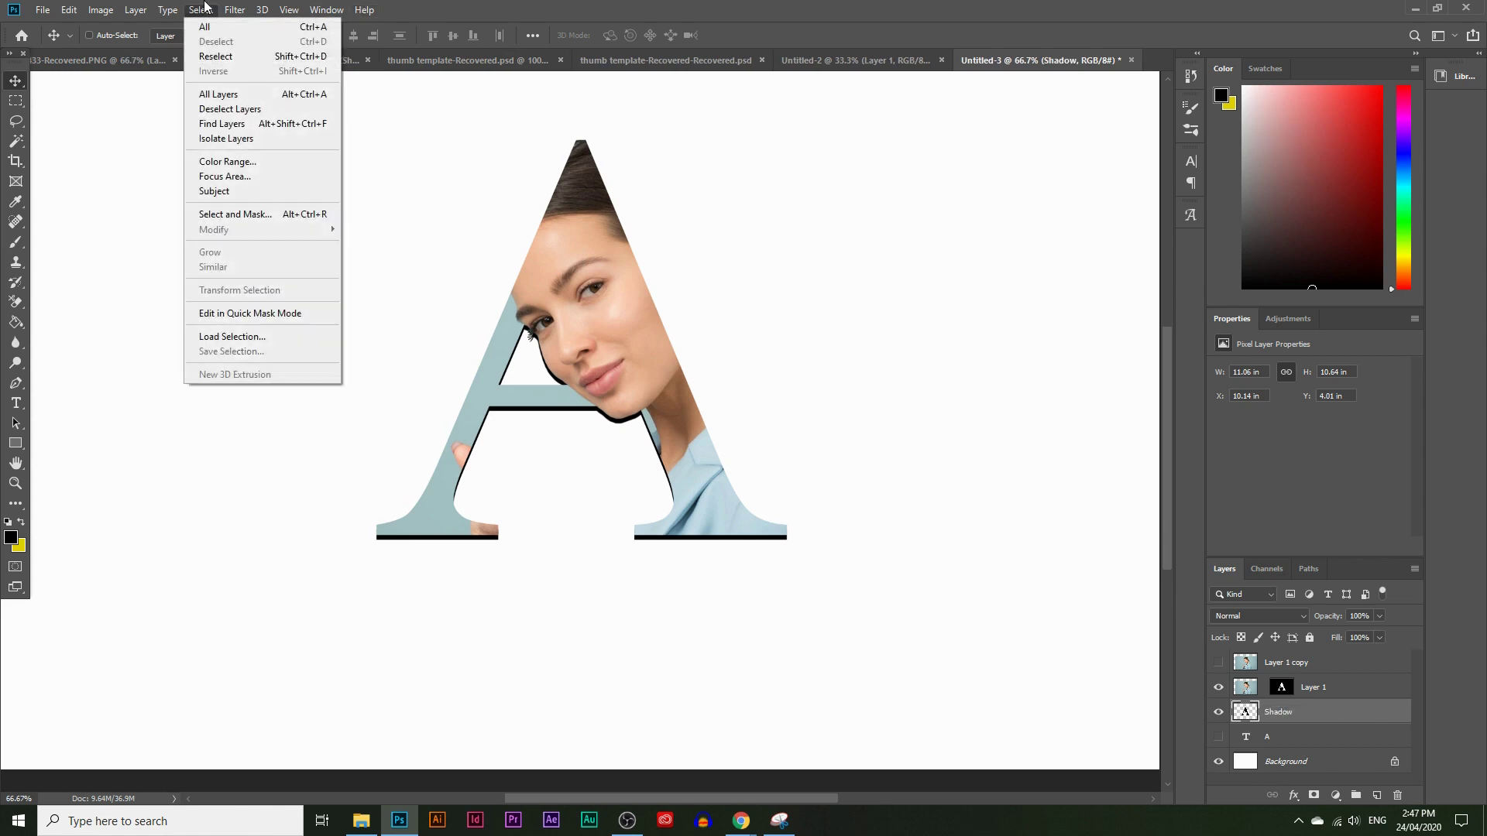
{"action": "mouse_move", "coordinate": [277, 183]}
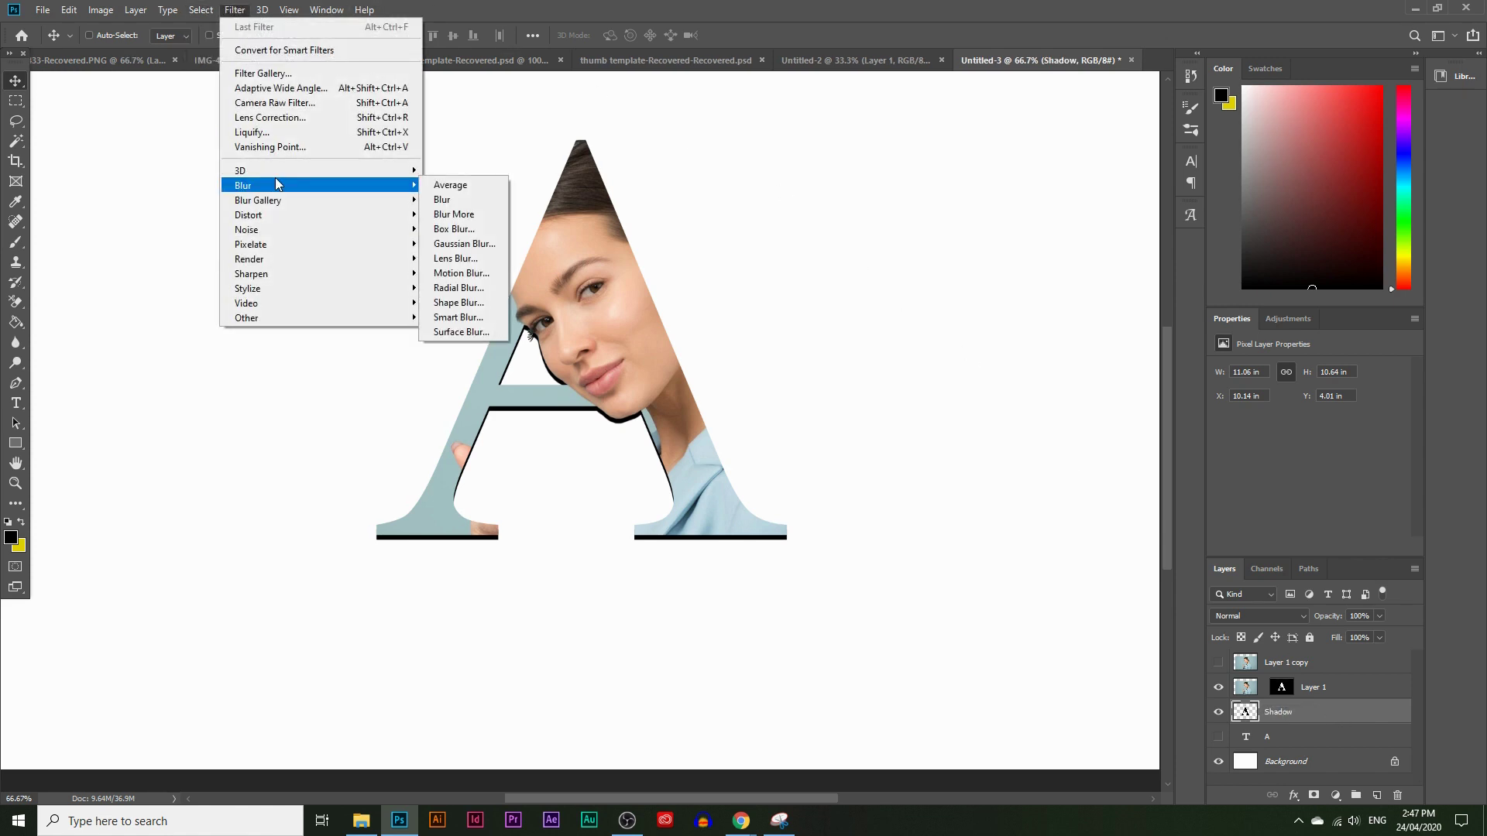
{"action": "left_click", "coordinate": [475, 245]}
{"action": "left_click_drag", "start_coordinate": [963, 418], "coordinate": [1001, 427]}
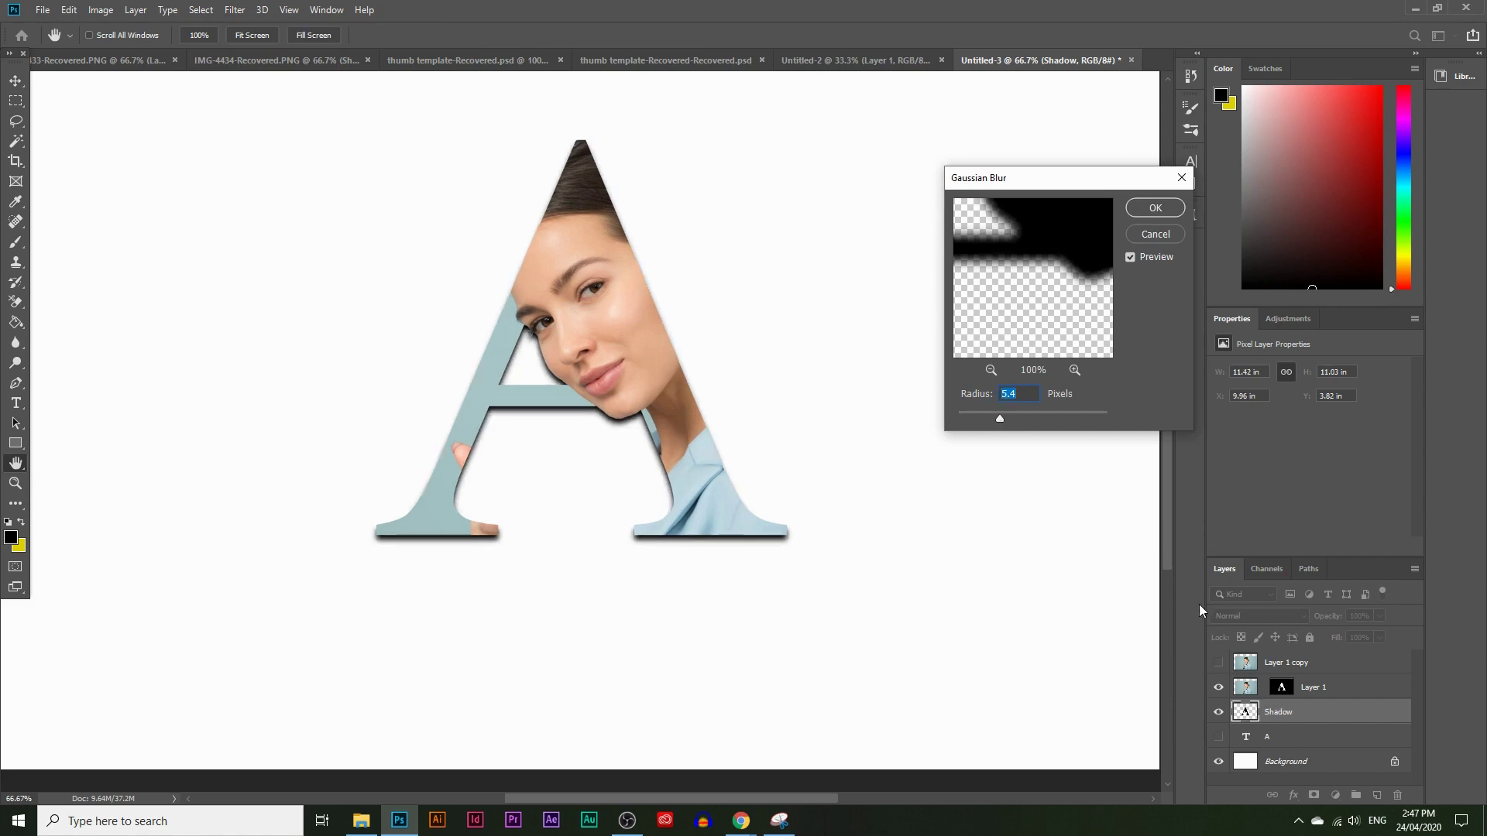
{"action": "left_click_drag", "start_coordinate": [1010, 426], "coordinate": [1020, 417]}
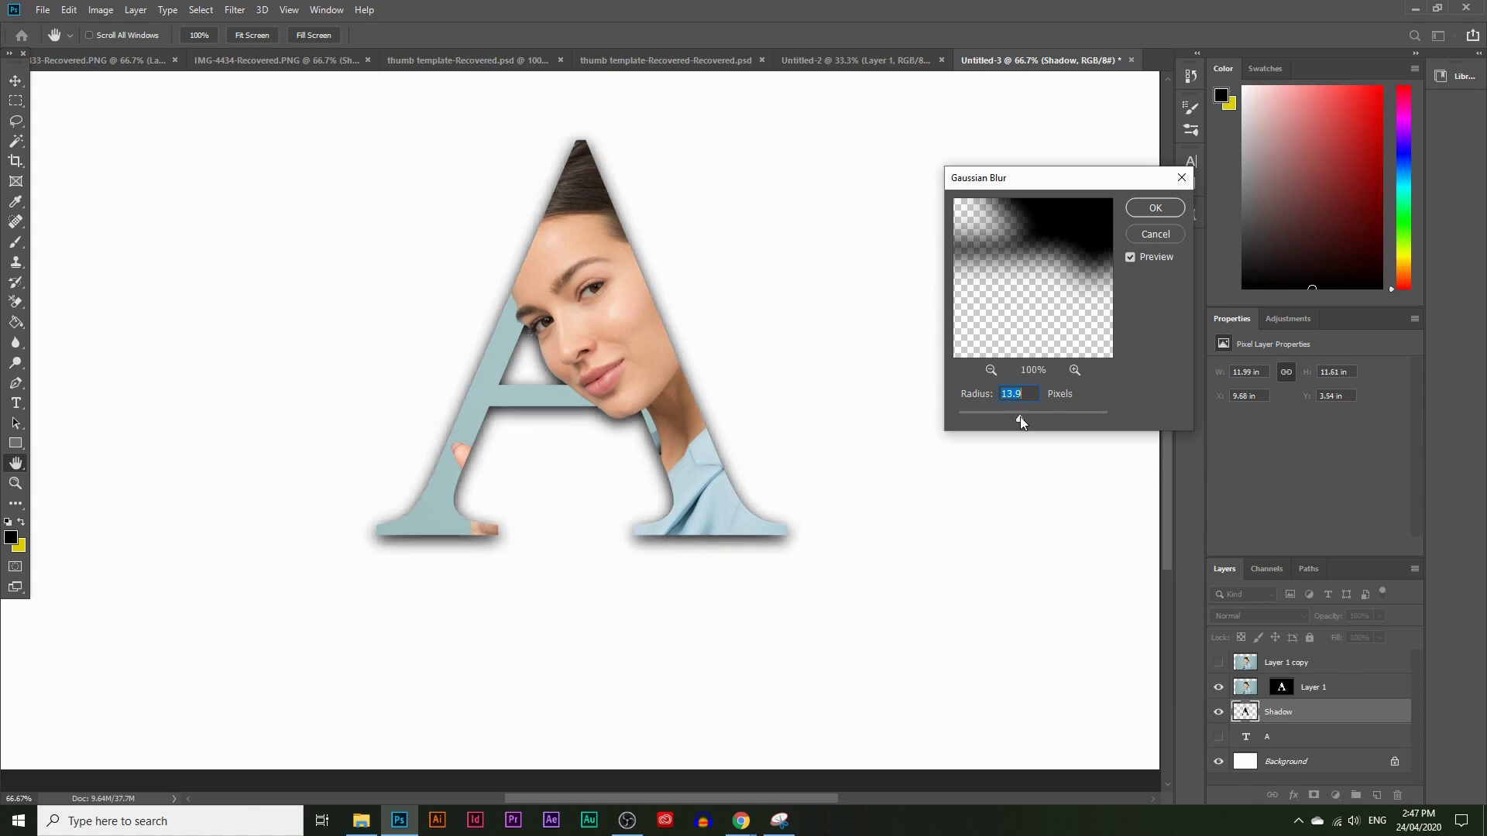
{"action": "left_click", "coordinate": [1154, 210]}
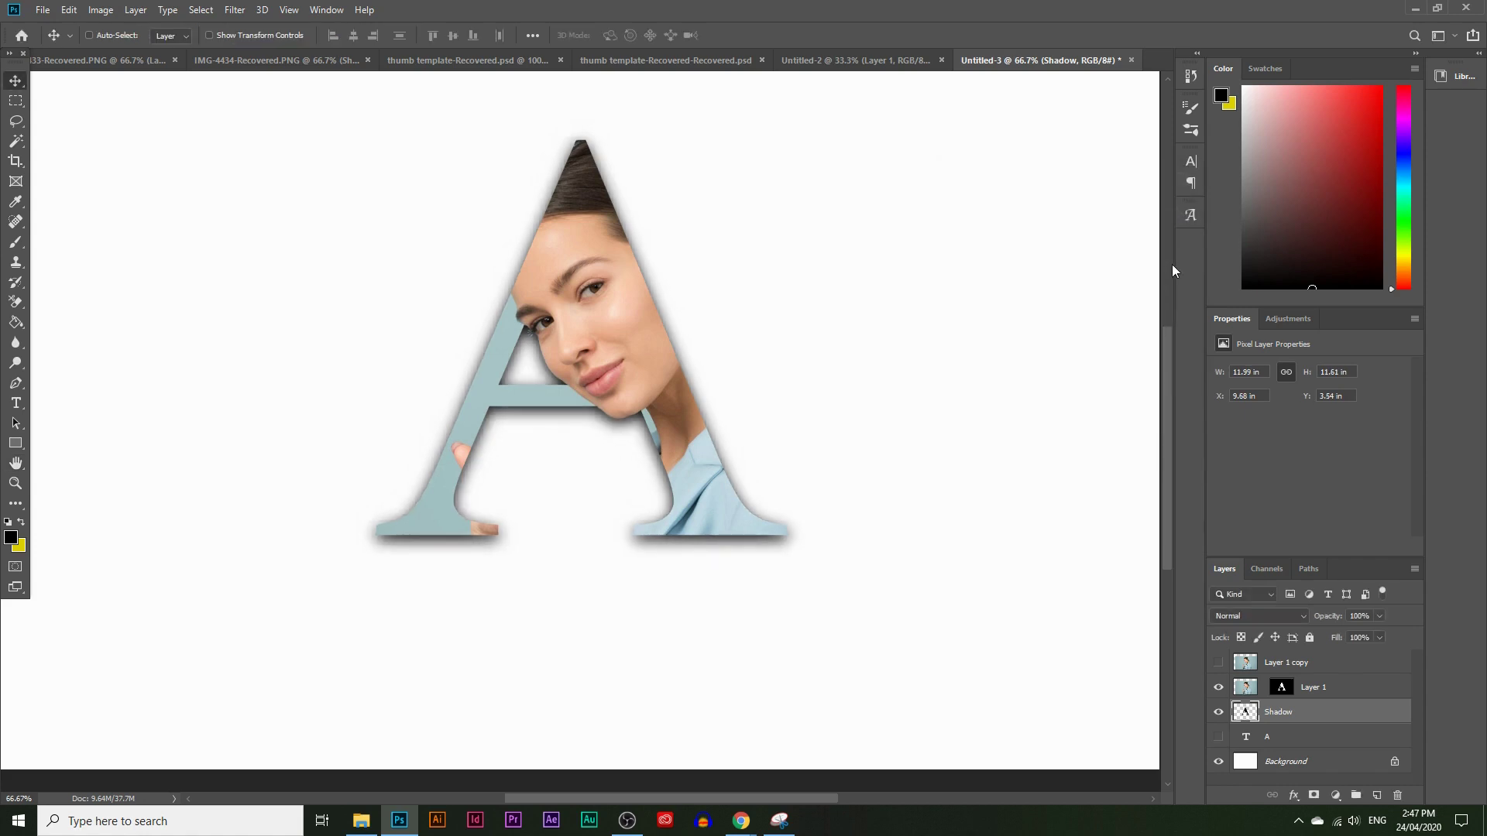
Step: Lower the Shadow layer's opacity to 25% and shift the shadow slightly down and left to about X 9.65 in, Y 3.64 in
{"action": "left_click_drag", "start_coordinate": [1363, 631], "coordinate": [1341, 635]}
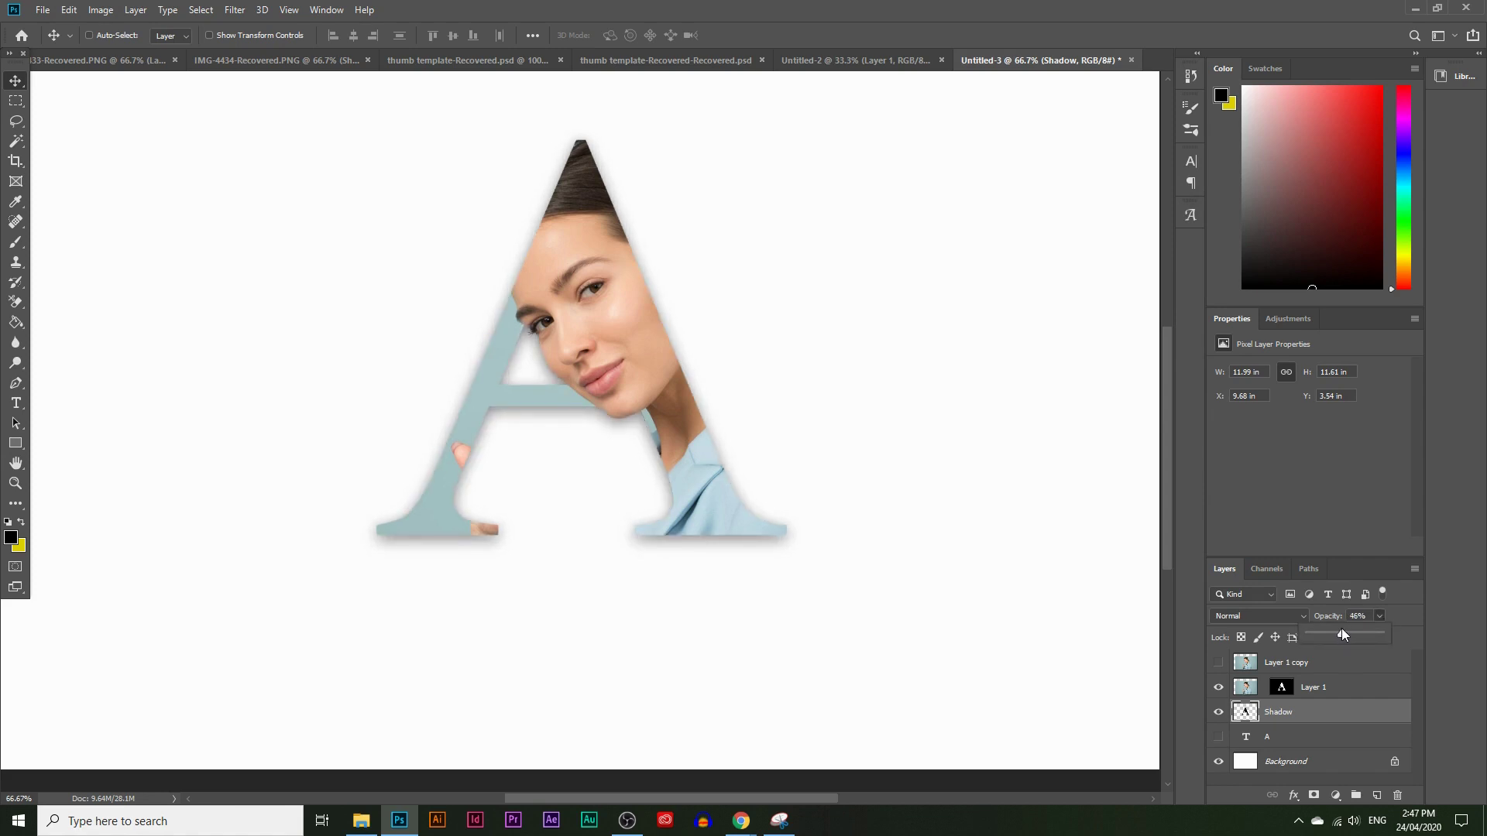
{"action": "left_click", "coordinate": [302, 162]}
{"action": "left_click_drag", "start_coordinate": [306, 160], "coordinate": [303, 168]}
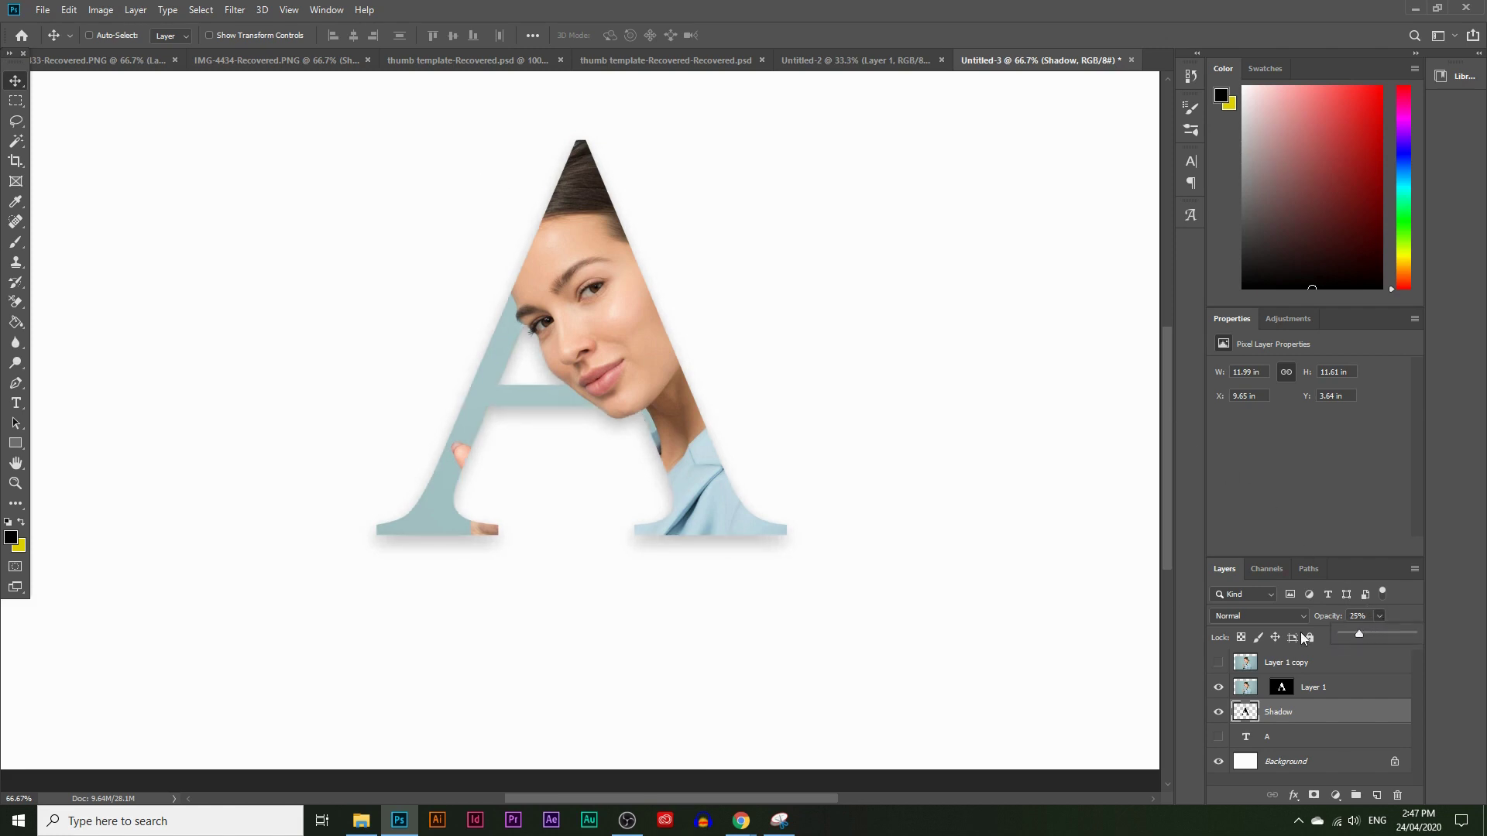
Step: Add a new empty layer directly above the hidden A text layer, beneath Shadow
{"action": "left_click", "coordinate": [15, 484]}
{"action": "left_click", "coordinate": [592, 406], "text": "alt"}
{"action": "left_click", "coordinate": [592, 405], "text": "alt"}
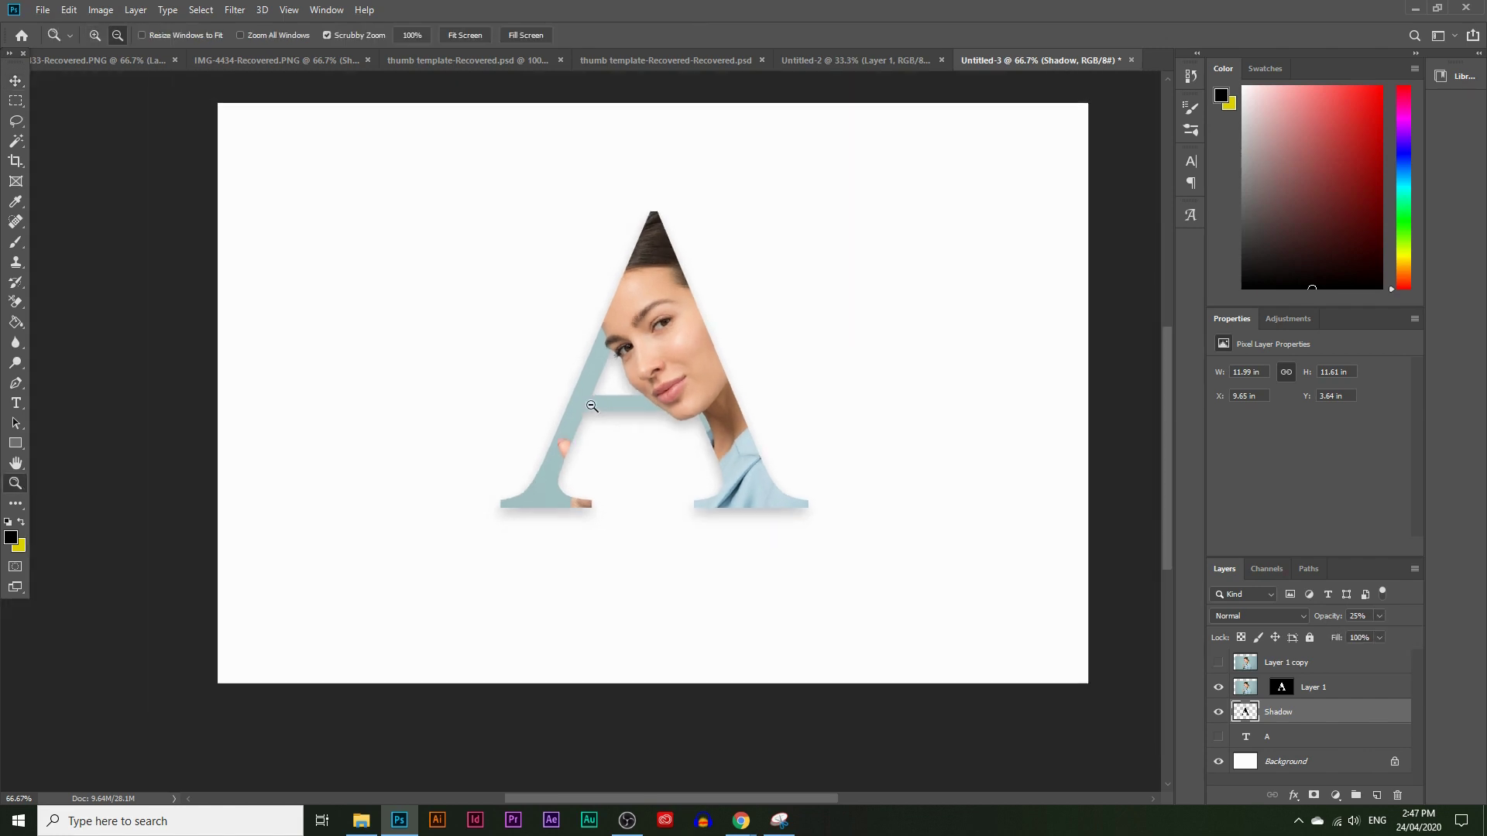
{"action": "left_click", "coordinate": [1283, 739]}
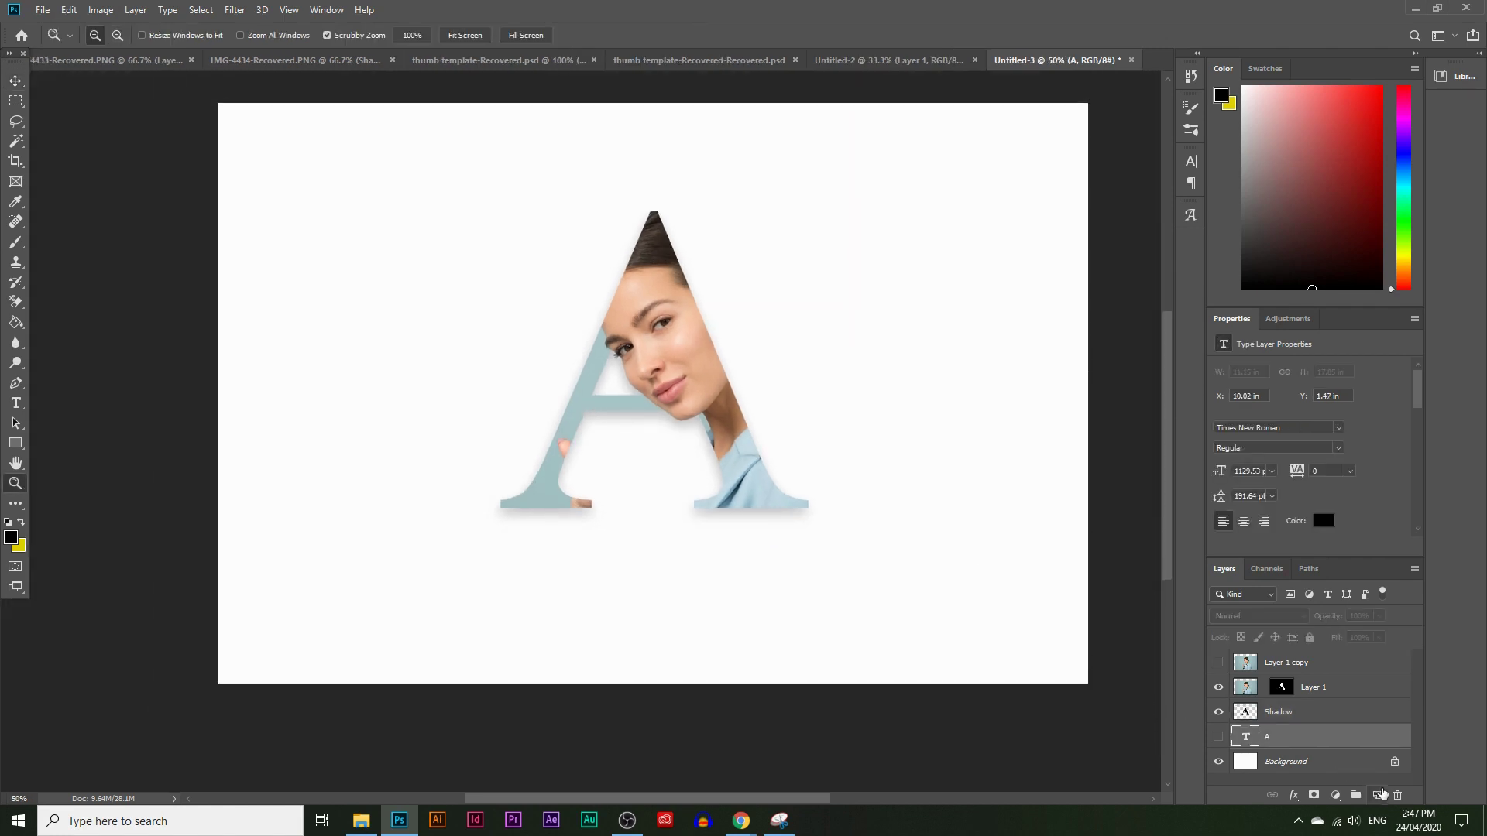
{"action": "left_click", "coordinate": [1378, 795]}
Step: Set the foreground color to gray (a5a5a5) and fill the new Layer 2 with it using the Paint Bucket
{"action": "left_click", "coordinate": [15, 322]}
{"action": "left_click", "coordinate": [4, 534]}
{"action": "mouse_move", "coordinate": [493, 575]}
{"action": "left_mouse_down"}
{"action": "mouse_move", "coordinate": [473, 535]}
{"action": "mouse_move", "coordinate": [471, 605]}
{"action": "mouse_move", "coordinate": [457, 603]}
{"action": "left_mouse_up"}
{"action": "left_click", "coordinate": [788, 535]}
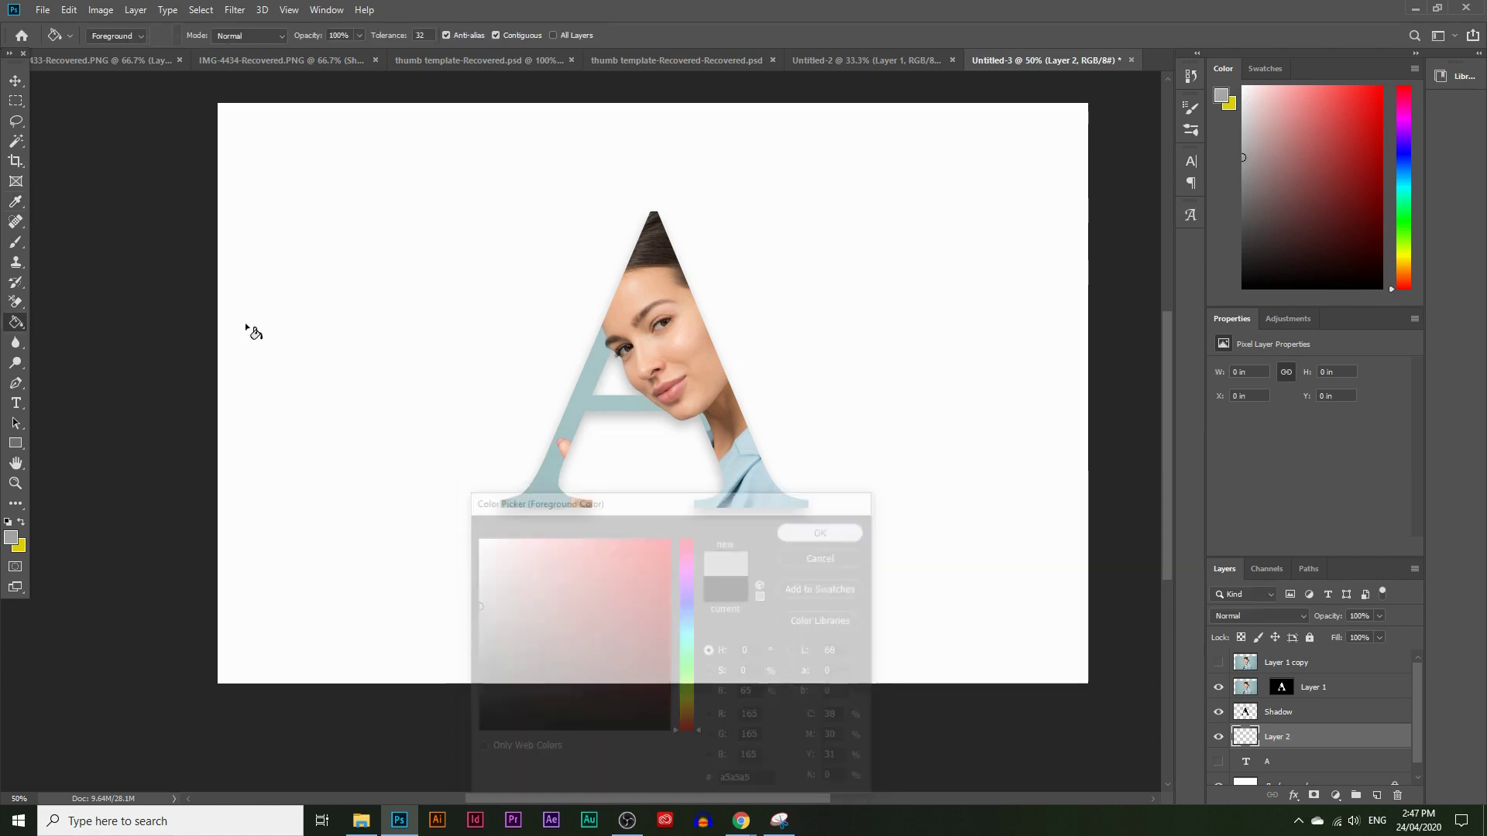
{"action": "left_click", "coordinate": [294, 326]}
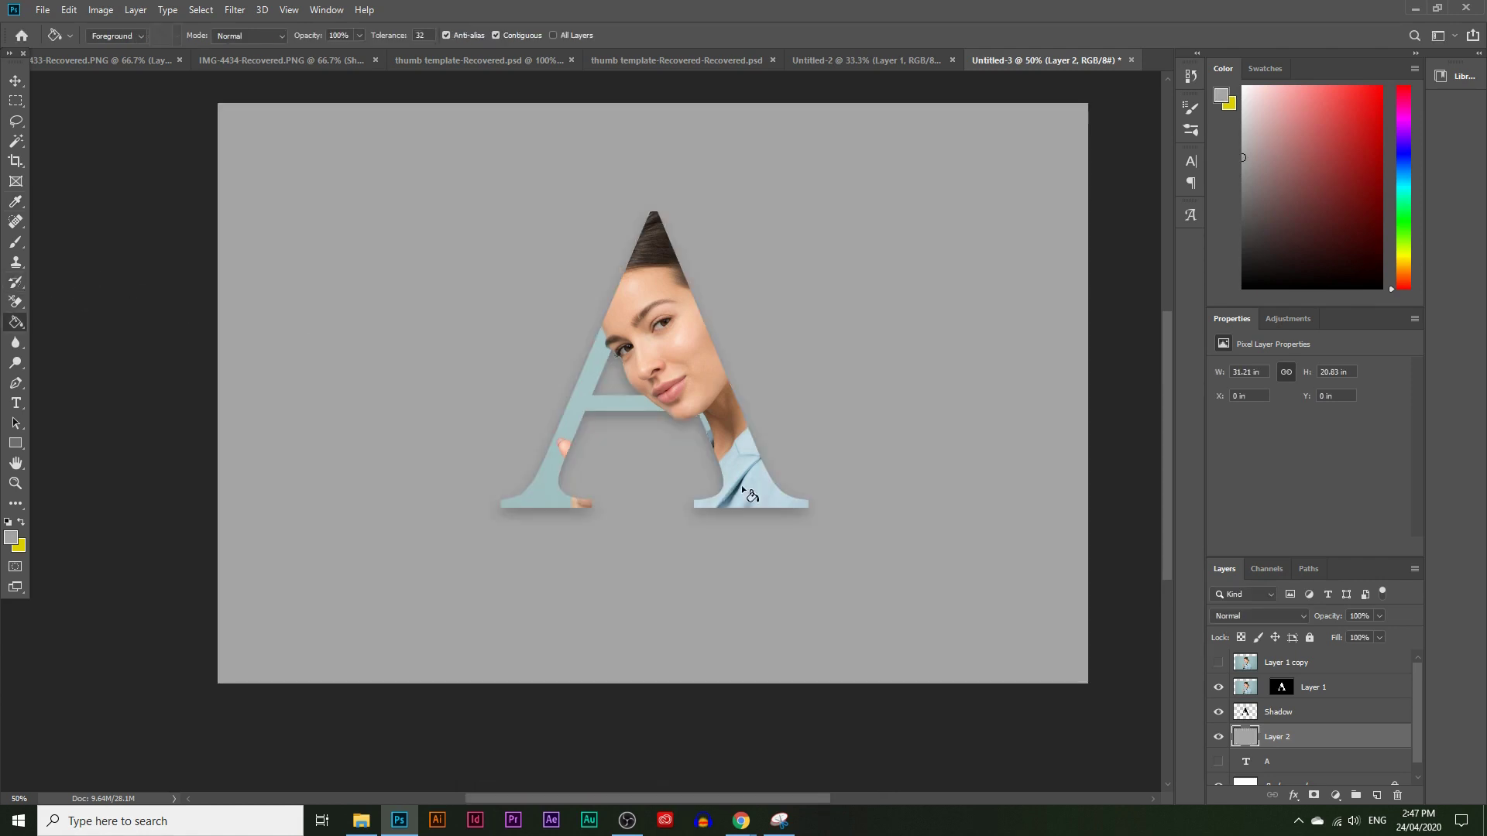